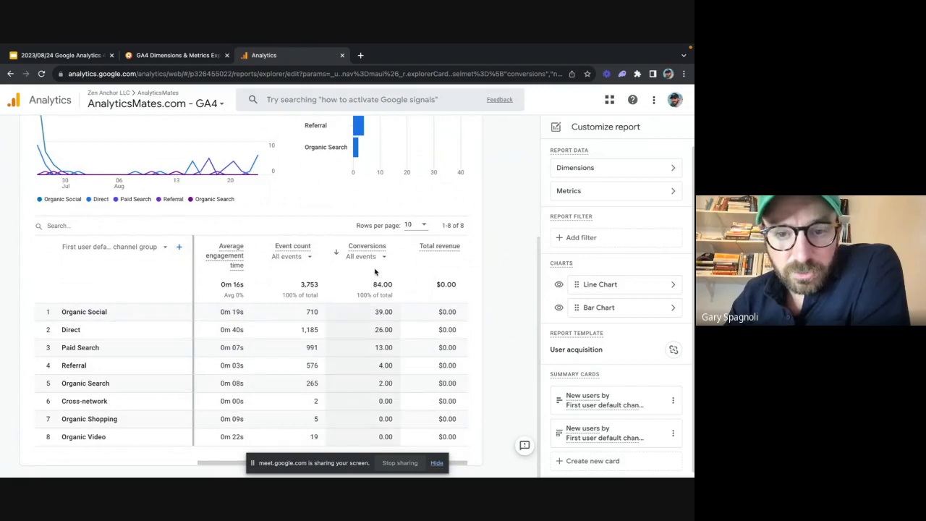
Step: Limit the Conversions column of the user acquisition table to the webinar_signups event and review the updated charts
{"action": "left_click", "coordinate": [365, 257]}
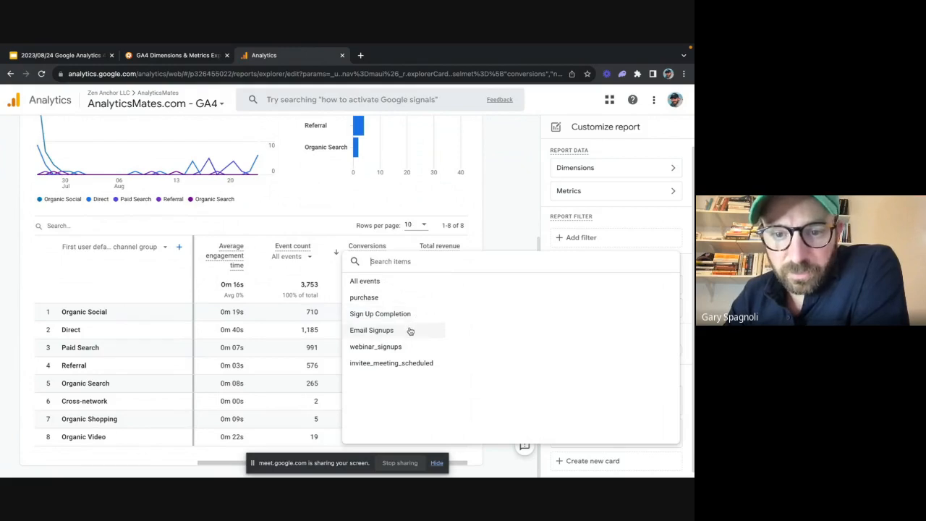
{"action": "left_click", "coordinate": [397, 347]}
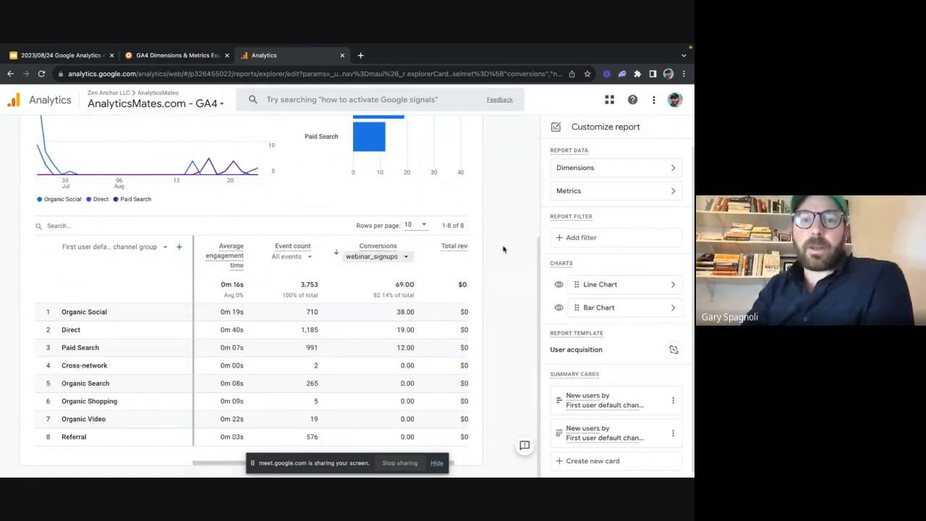
{"action": "scroll", "coordinate": [503, 249], "scroll_direction": "up", "scroll_amount": 3}
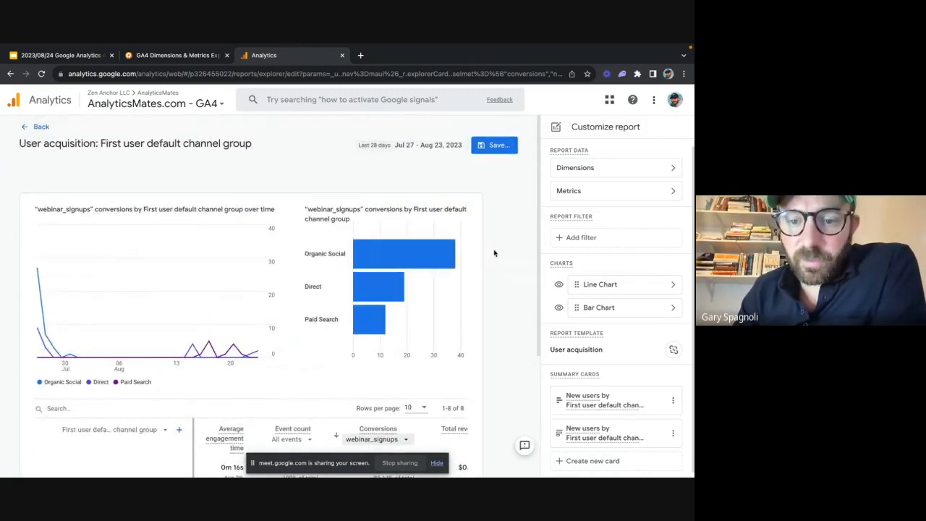
{"action": "scroll", "coordinate": [443, 293], "scroll_direction": "down", "scroll_amount": 3}
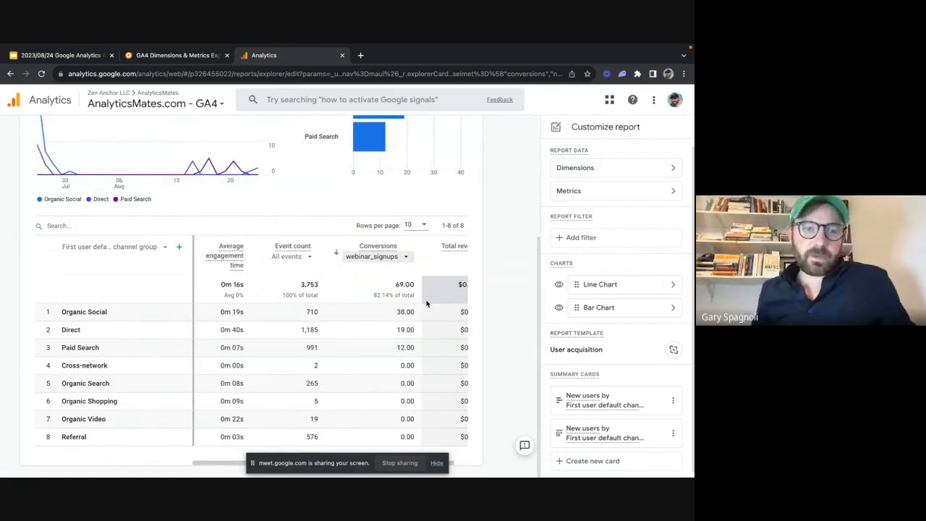
Step: Change the table's primary dimension to First user source / medium
{"action": "left_click", "coordinate": [164, 248]}
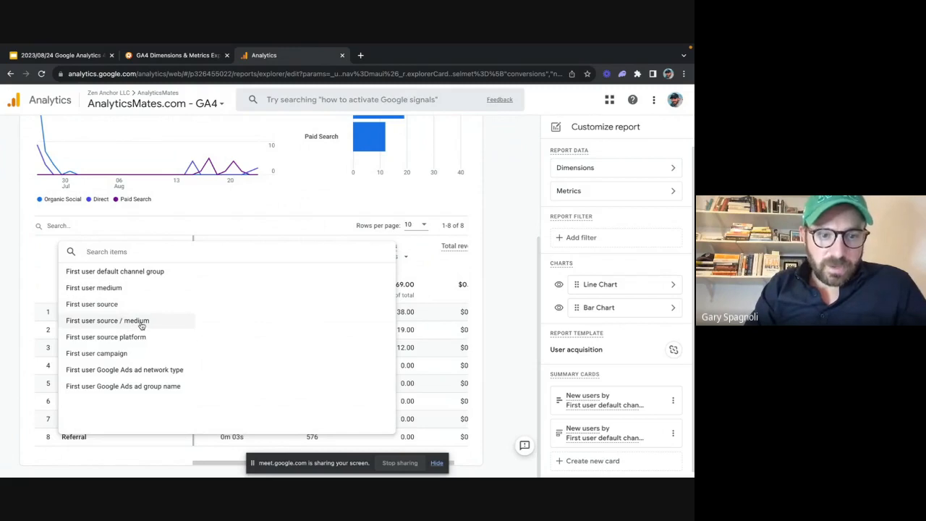
{"action": "left_click", "coordinate": [478, 310]}
{"action": "left_click", "coordinate": [107, 246]}
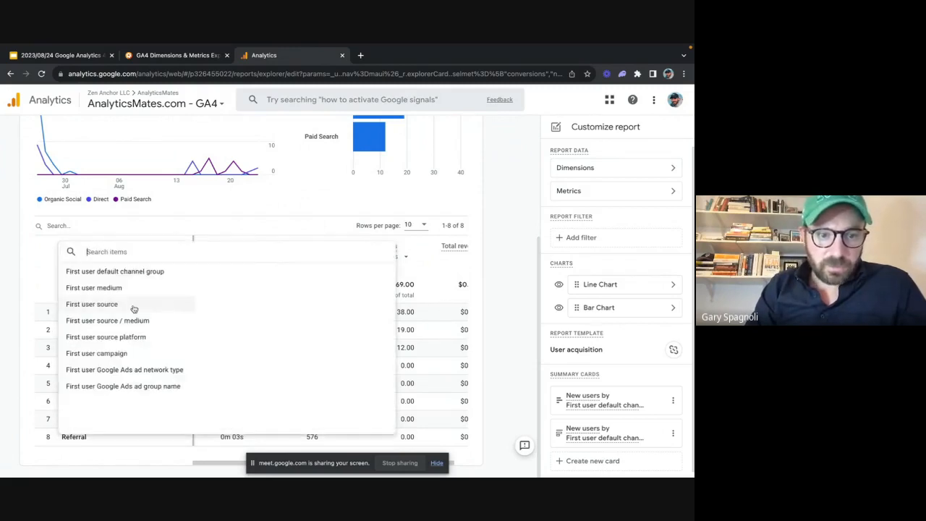
{"action": "left_click", "coordinate": [131, 321]}
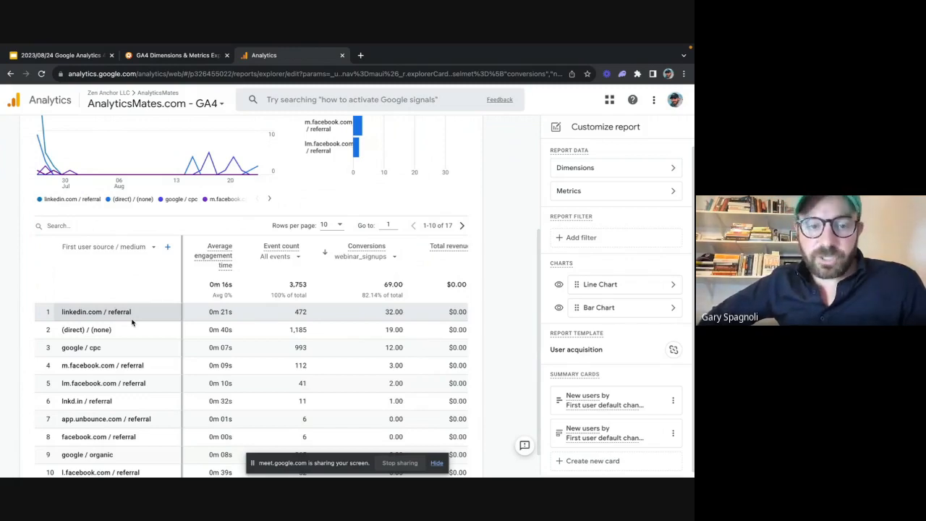
Step: Add City as a secondary dimension and review webinar_signups conversions by source / medium and city
{"action": "left_click", "coordinate": [166, 246]}
{"action": "left_click", "coordinate": [250, 254]}
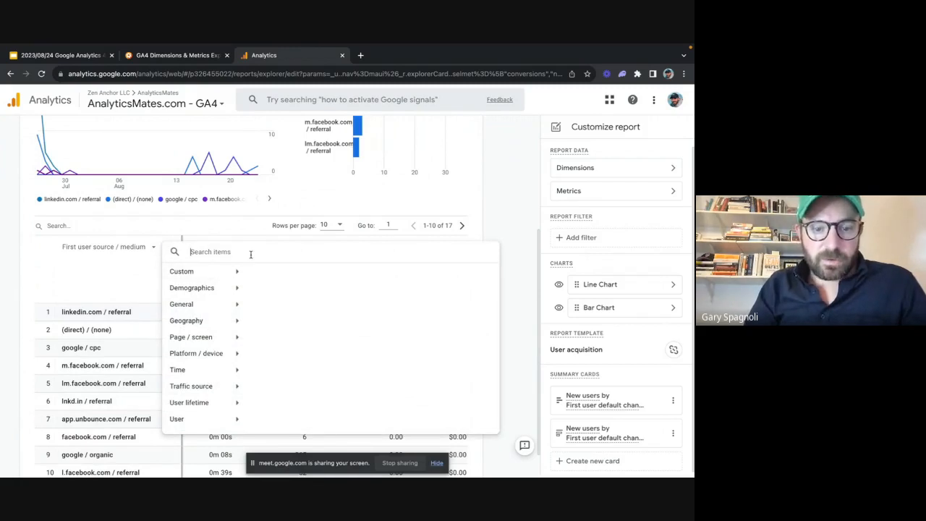
{"action": "type", "text": "demo"}
{"action": "key", "text": "BackSpace"}
{"action": "key", "text": "BackSpace"}
{"action": "key", "text": "BackSpace"}
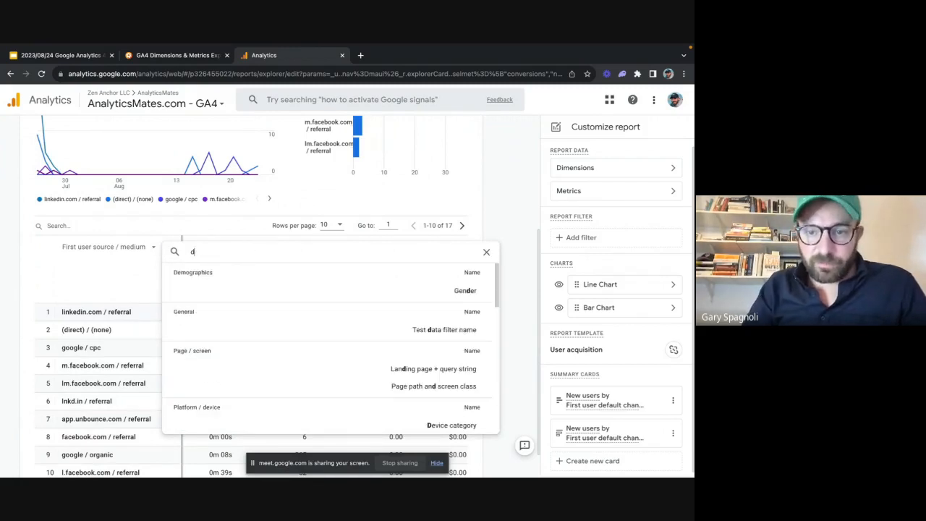
{"action": "key", "text": "BackSpace"}
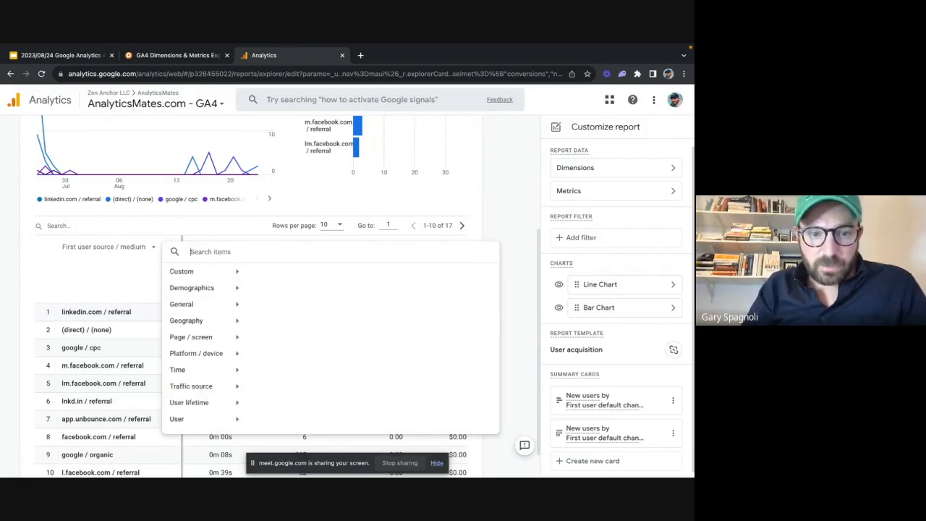
{"action": "mouse_move", "coordinate": [205, 322]}
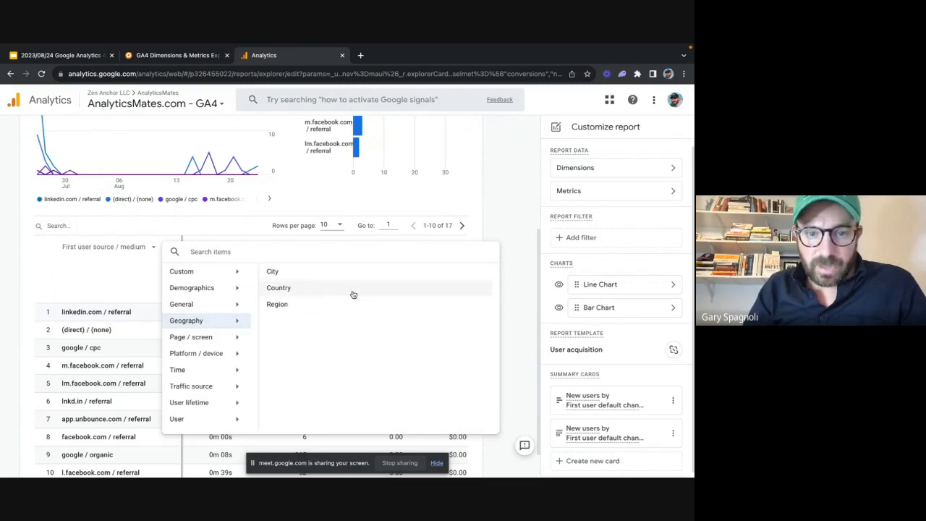
{"action": "left_click", "coordinate": [276, 272]}
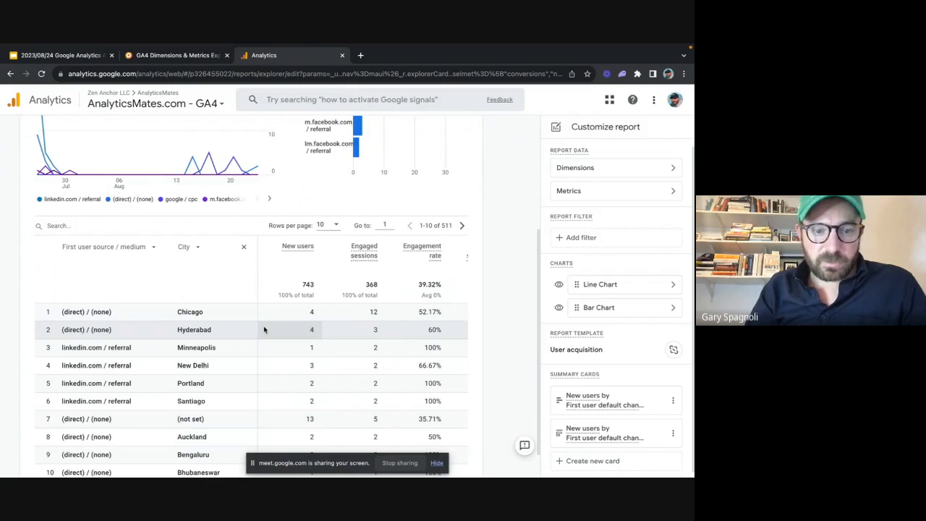
{"action": "scroll", "coordinate": [324, 321], "scroll_direction": "right", "scroll_amount": 2}
{"action": "scroll", "coordinate": [324, 320], "scroll_direction": "right", "scroll_amount": 5}
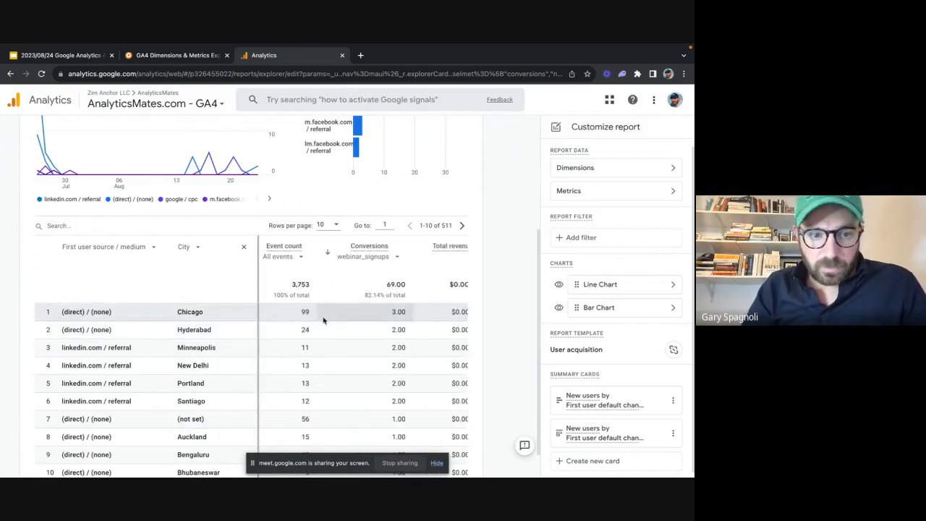
{"action": "scroll", "coordinate": [324, 321], "scroll_direction": "down", "scroll_amount": 1}
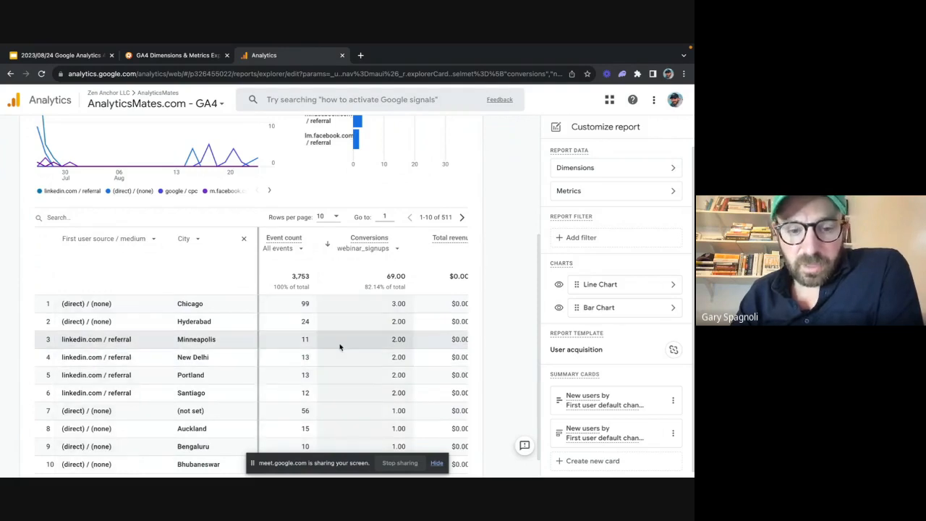
{"action": "scroll", "coordinate": [341, 347], "scroll_direction": "down", "scroll_amount": 1}
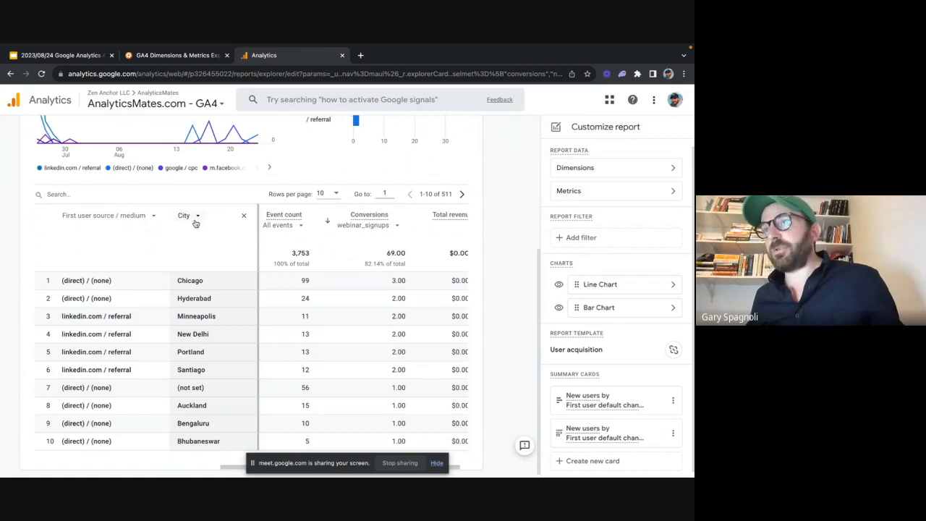
{"action": "scroll", "coordinate": [401, 279], "scroll_direction": "right", "scroll_amount": 1}
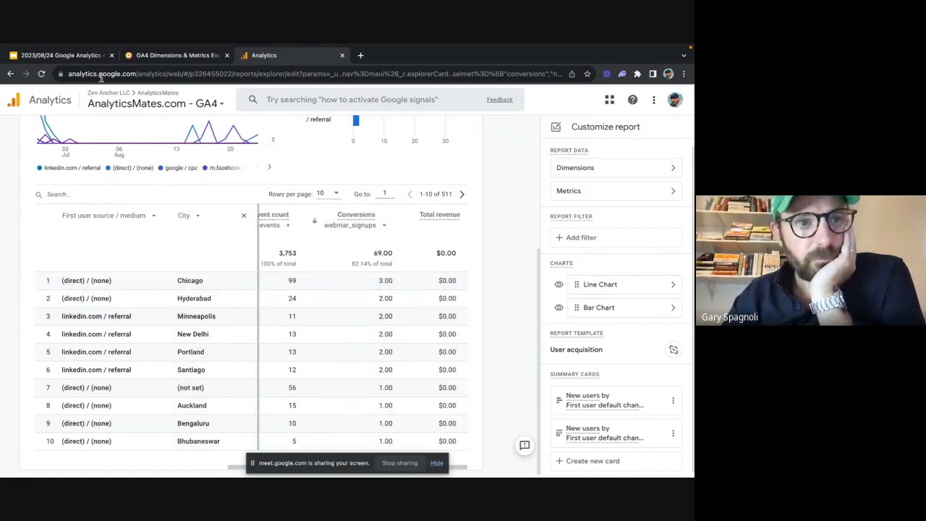
Step: Remove the City secondary dimension from the table
{"action": "scroll", "coordinate": [420, 311], "scroll_direction": "up", "scroll_amount": 3}
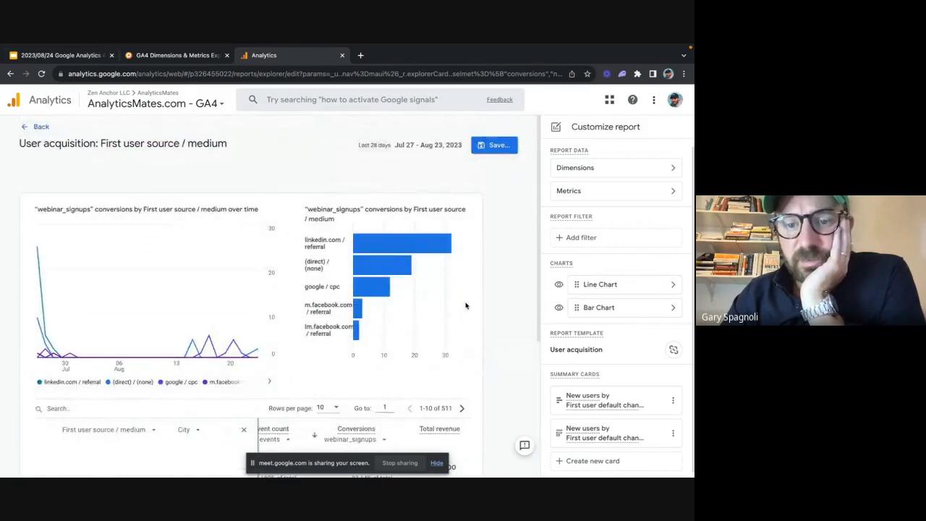
{"action": "scroll", "coordinate": [456, 282], "scroll_direction": "down", "scroll_amount": 2}
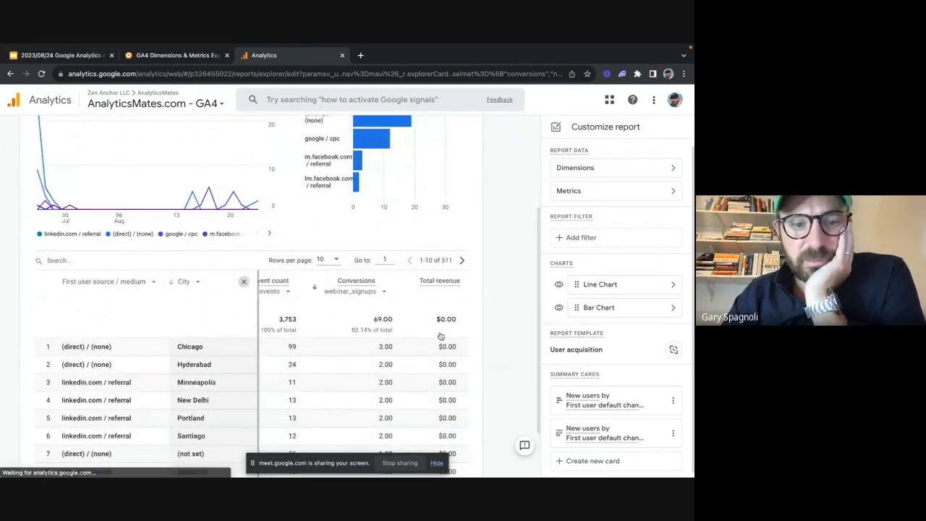
{"action": "left_click", "coordinate": [243, 283]}
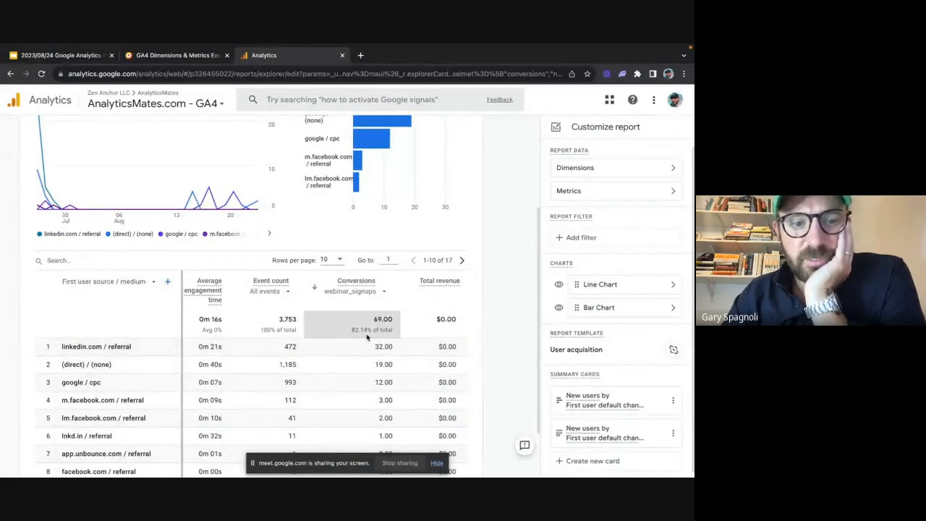
Step: Save the changes to the current user acquisition report
{"action": "scroll", "coordinate": [382, 326], "scroll_direction": "up", "scroll_amount": 2}
{"action": "left_click", "coordinate": [492, 147]}
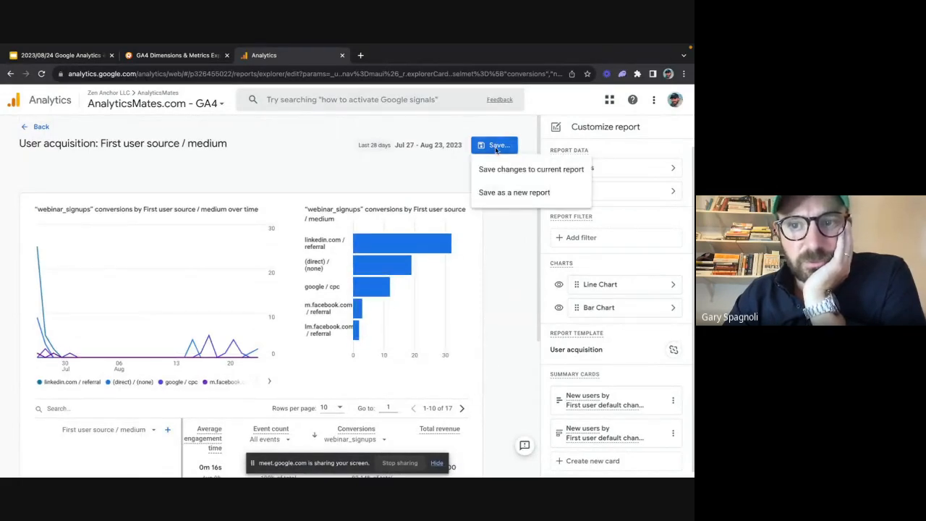
{"action": "left_click", "coordinate": [504, 171]}
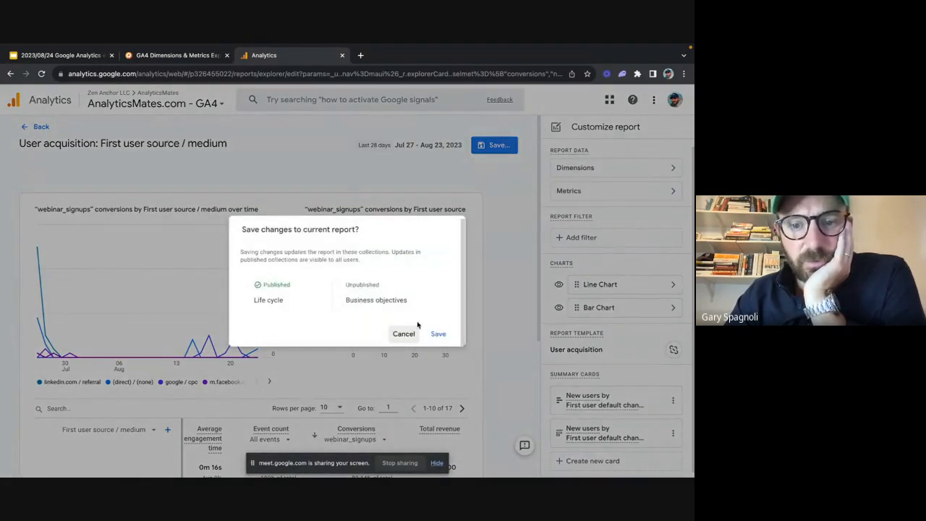
{"action": "left_click", "coordinate": [437, 333]}
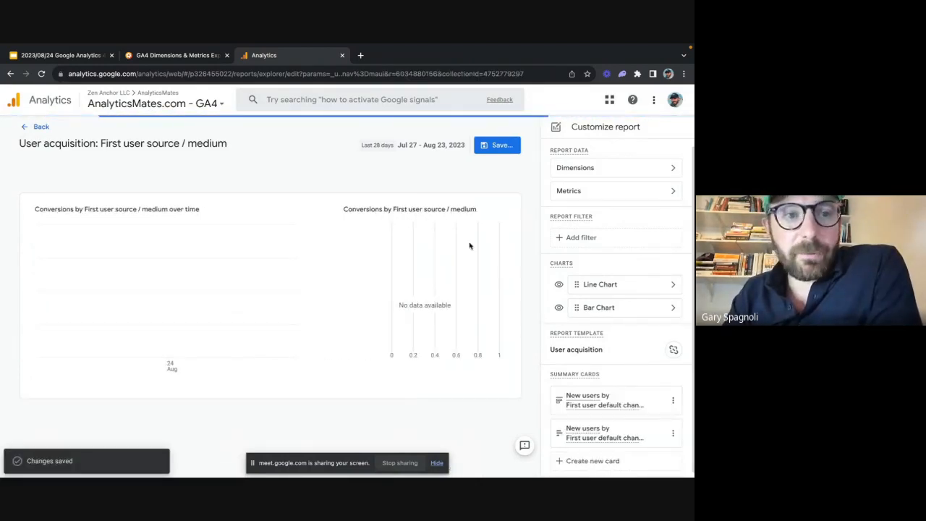
Step: Check the saved report's title, charts, source / medium rows and Conversions column
{"action": "left_click_drag", "start_coordinate": [100, 143], "coordinate": [219, 144]}
{"action": "left_click", "coordinate": [227, 146]}
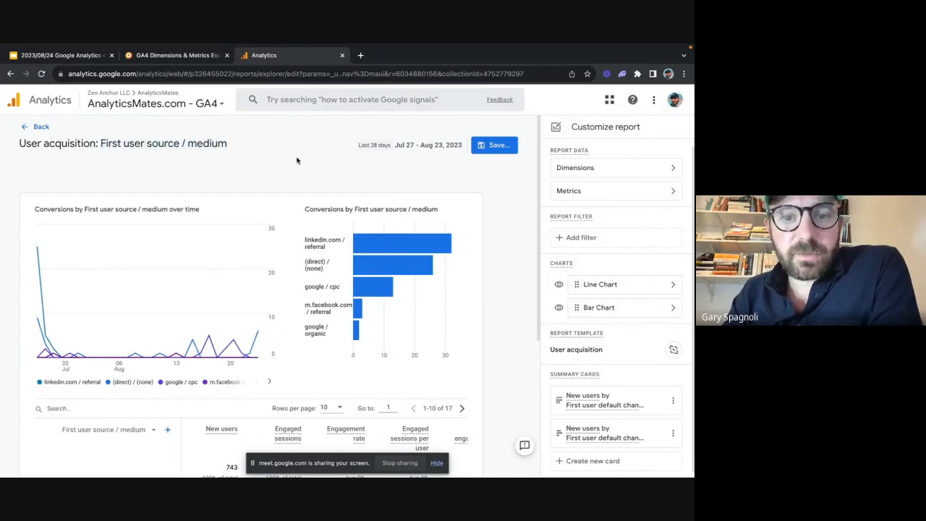
{"action": "scroll", "coordinate": [297, 160], "scroll_direction": "down", "scroll_amount": 5}
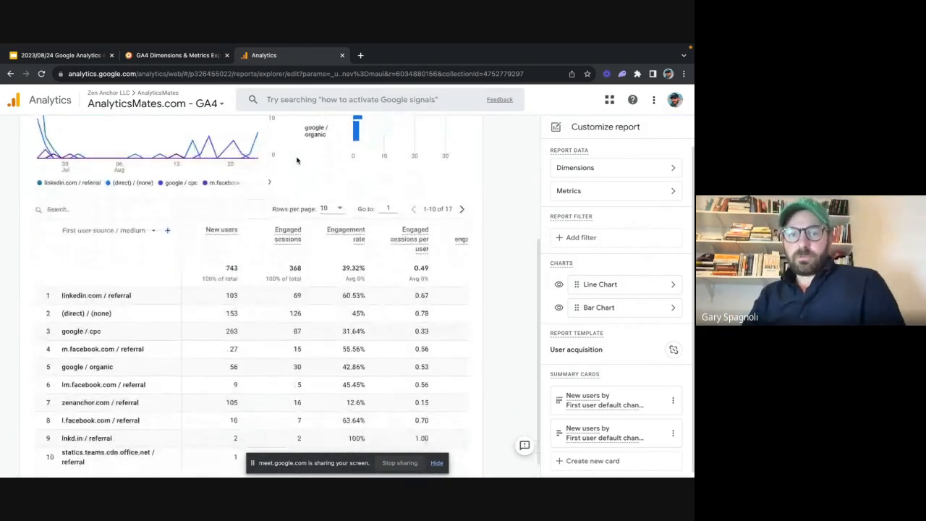
{"action": "scroll", "coordinate": [372, 292], "scroll_direction": "right", "scroll_amount": 5}
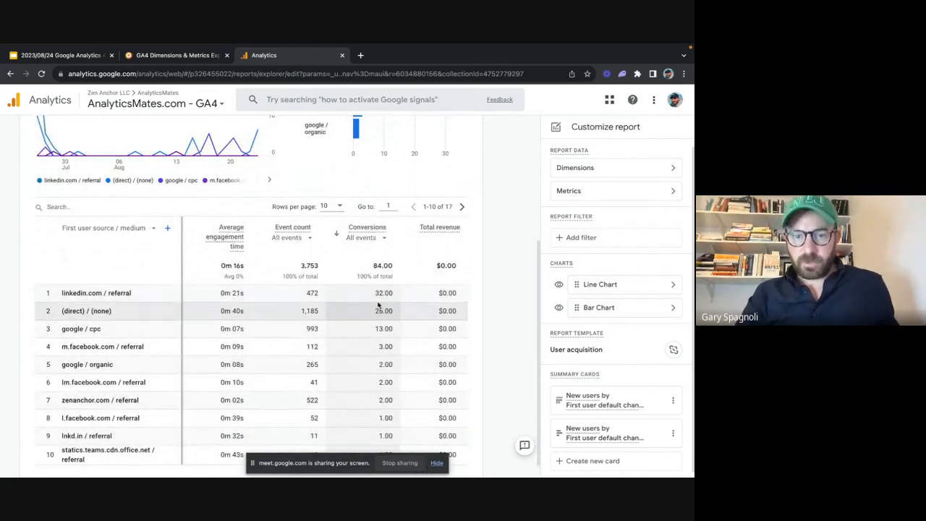
{"action": "scroll", "coordinate": [131, 291], "scroll_direction": "up", "scroll_amount": 2}
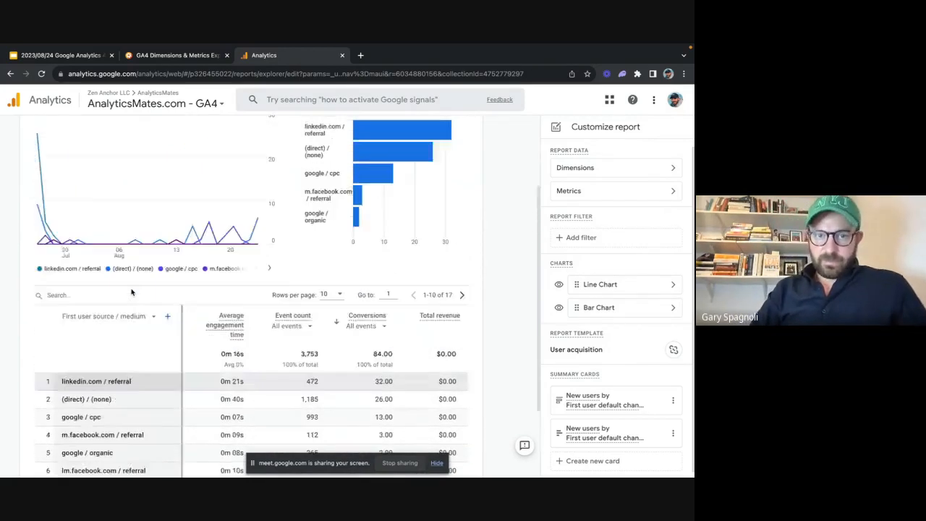
{"action": "scroll", "coordinate": [131, 292], "scroll_direction": "up", "scroll_amount": 3}
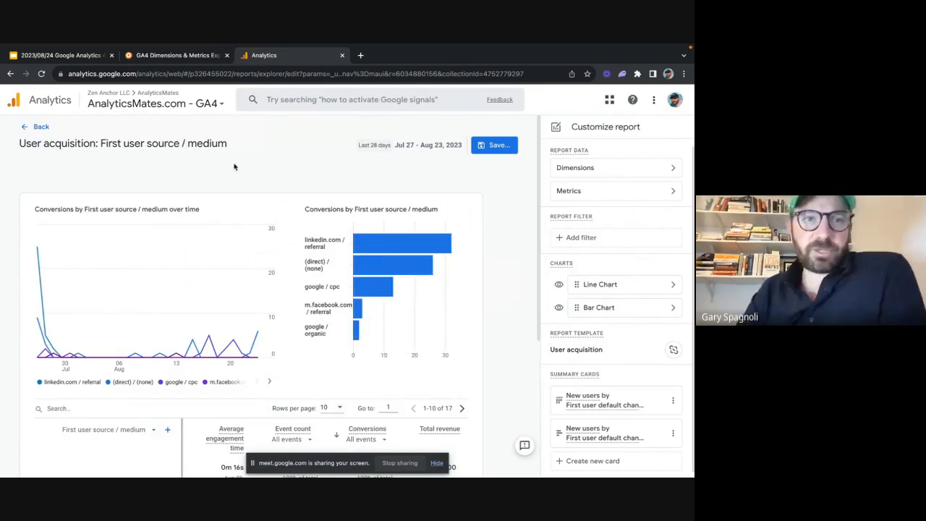
Step: Switch to the Google Slides deck and present it, advancing through the Standard Report animations to the Replicating UA Reports slide
{"action": "left_click", "coordinate": [61, 55]}
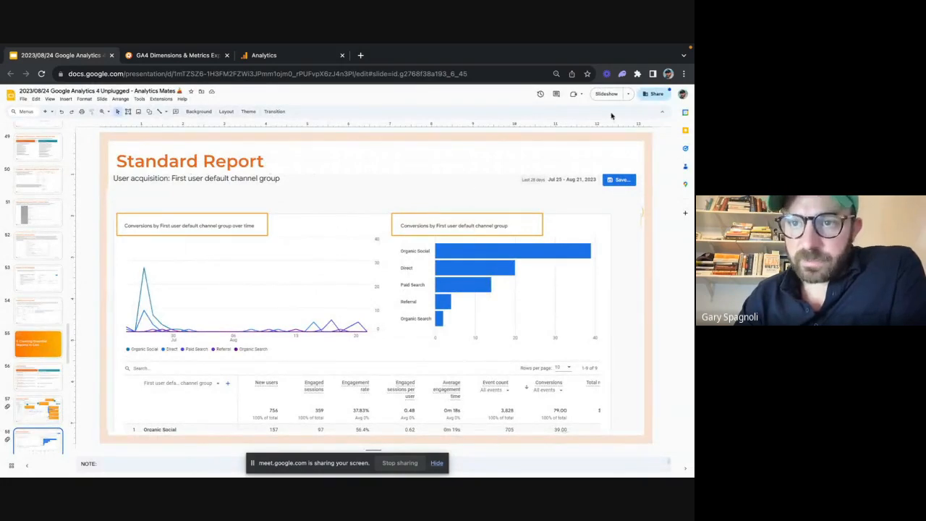
{"action": "left_click", "coordinate": [605, 93]}
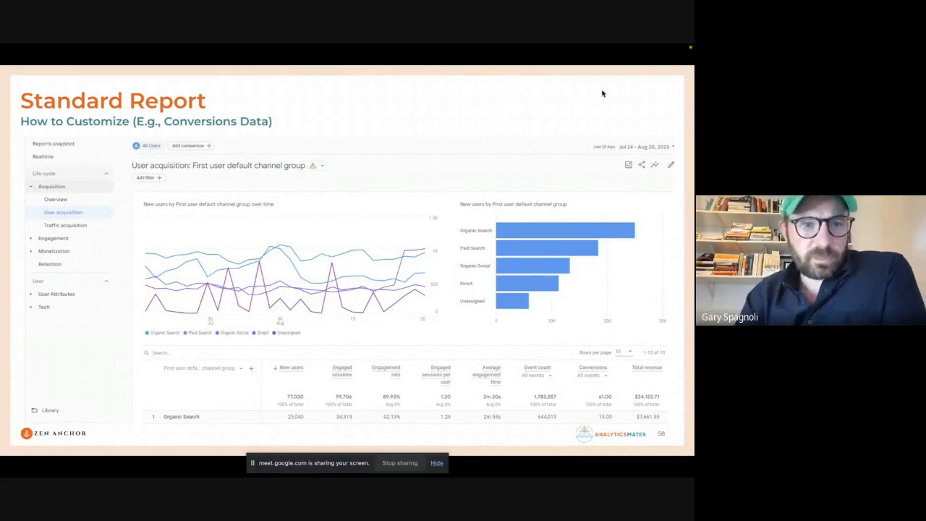
{"action": "key", "text": "Right"}
{"action": "key", "text": "Right"}
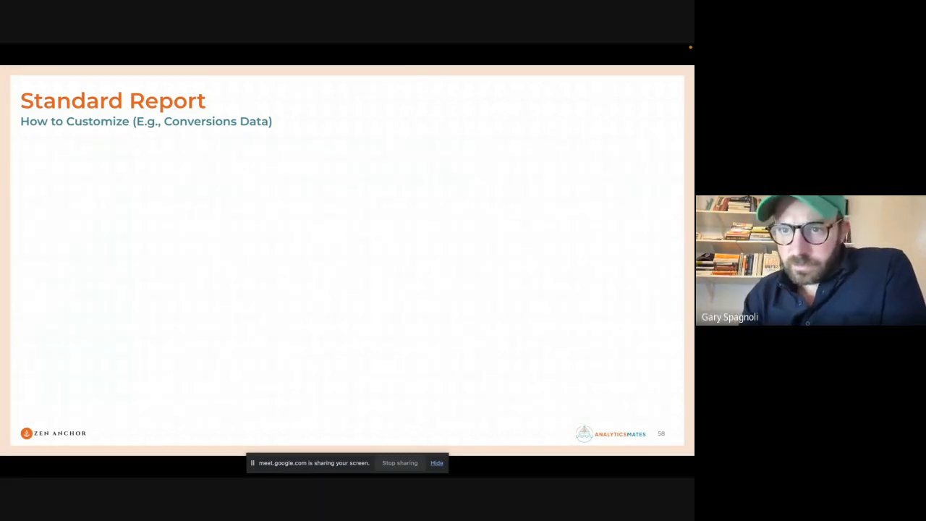
{"action": "key", "text": "Right"}
{"action": "key", "text": "Right"}
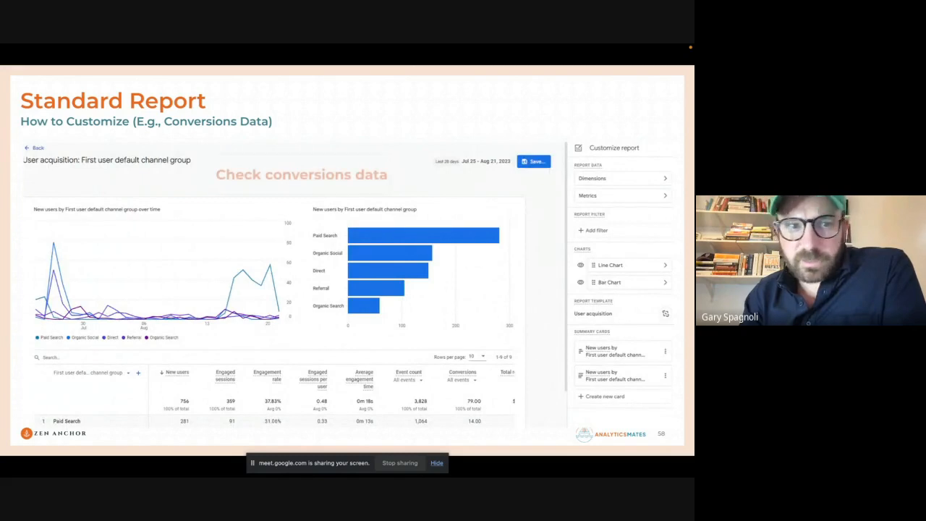
{"action": "key", "text": "Right"}
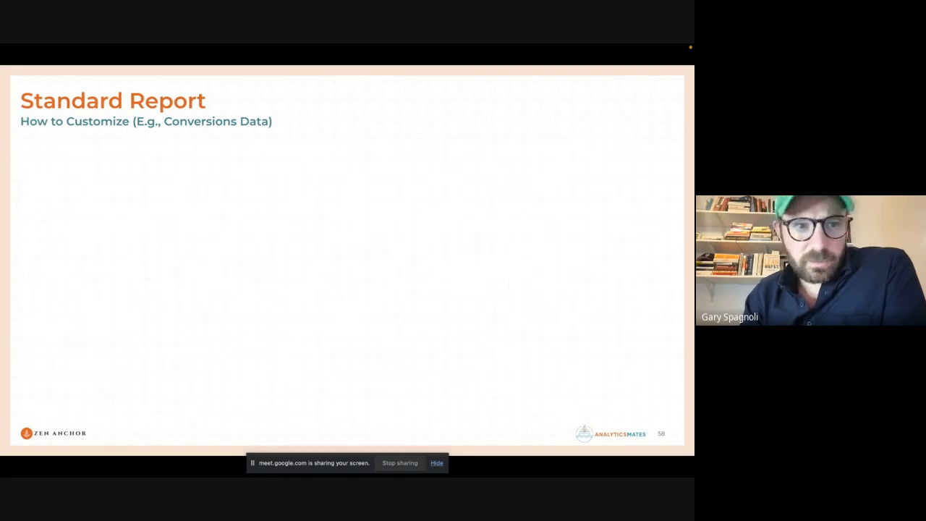
{"action": "key", "text": "Right"}
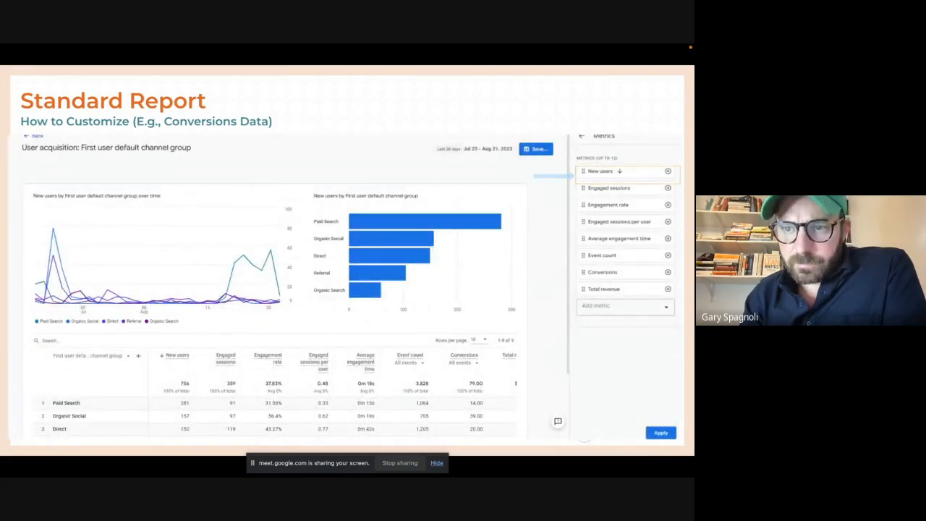
{"action": "key", "text": "Right"}
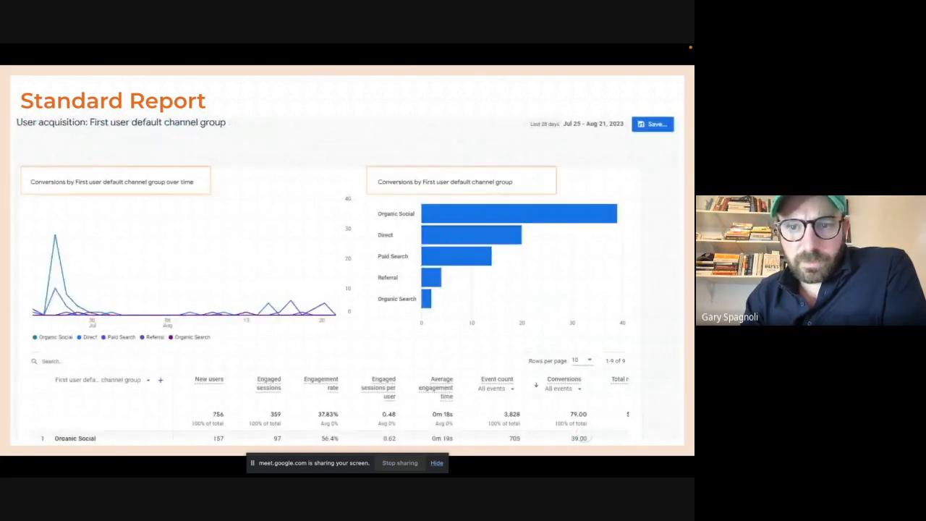
{"action": "key", "text": "Right"}
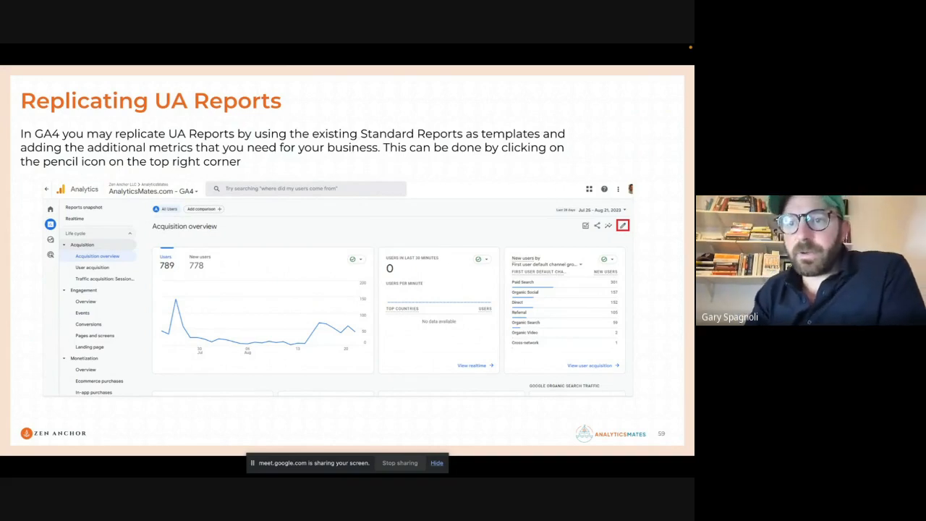
Step: Advance through the Replicating UA Reports slides to the Organic Landing Pages output slide and exit the slideshow
{"action": "key", "text": "Right"}
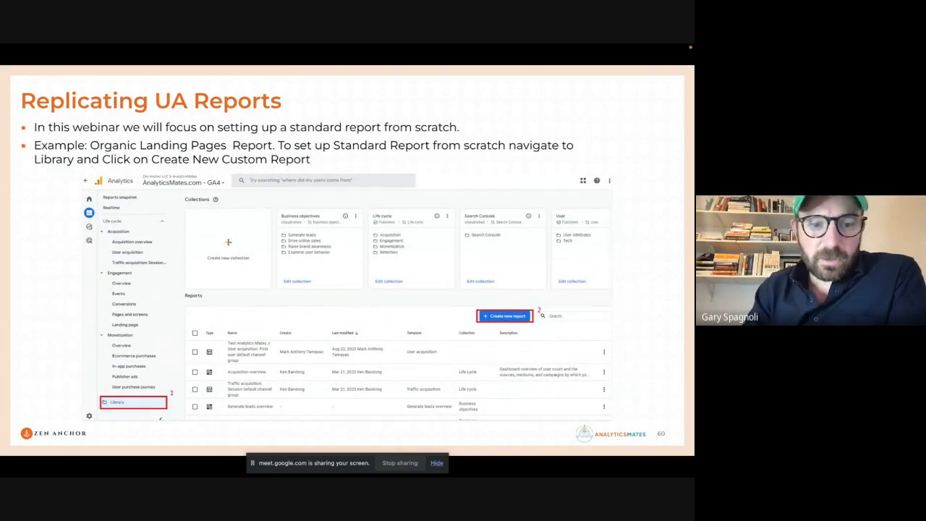
{"action": "key", "text": "Right"}
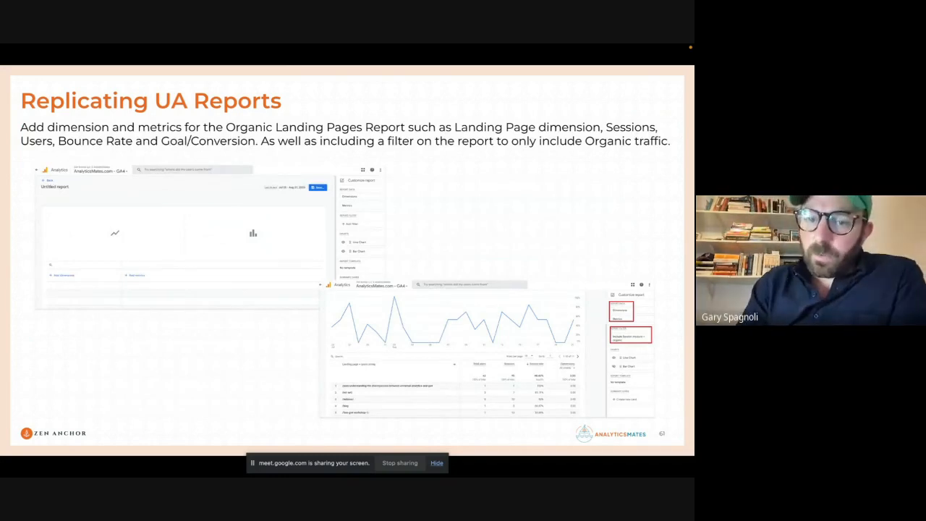
{"action": "key", "text": "Right"}
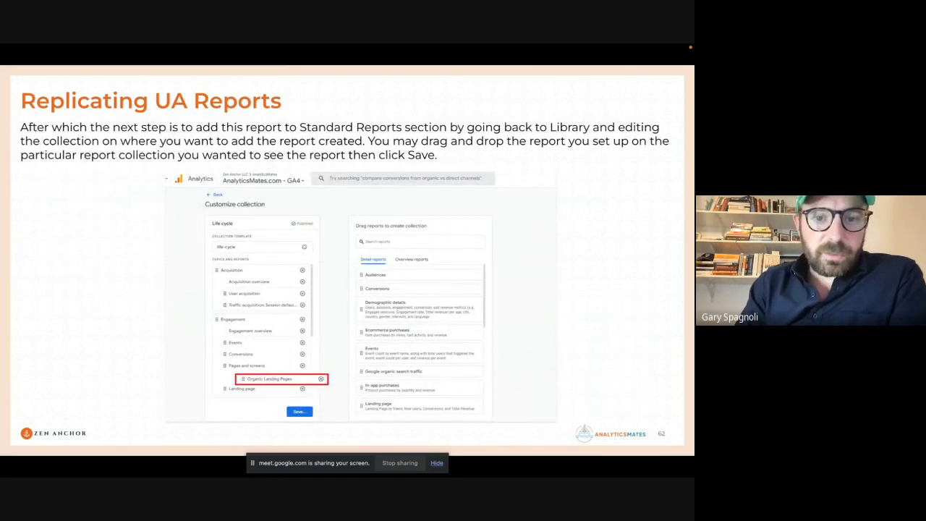
{"action": "key", "text": "Right"}
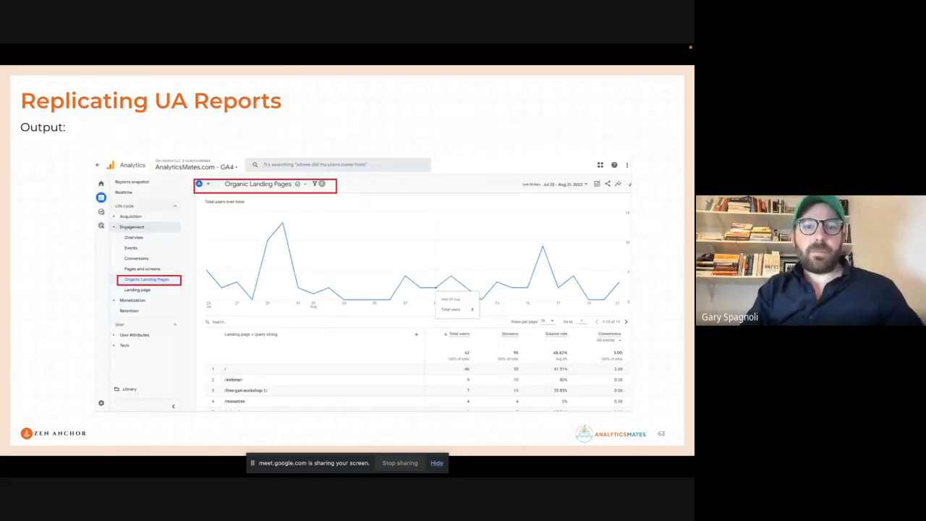
{"action": "key", "text": "Right"}
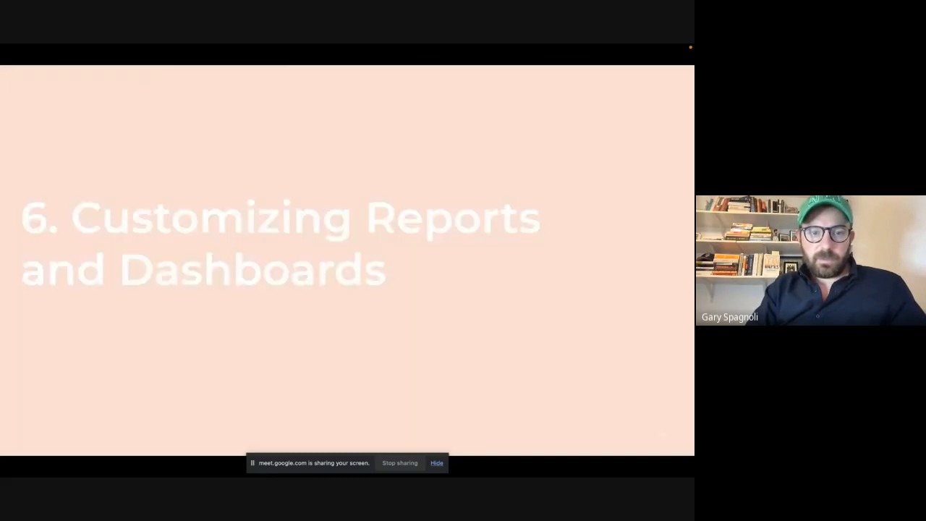
{"action": "key", "text": "Left"}
{"action": "mouse_move", "coordinate": [289, 46]}
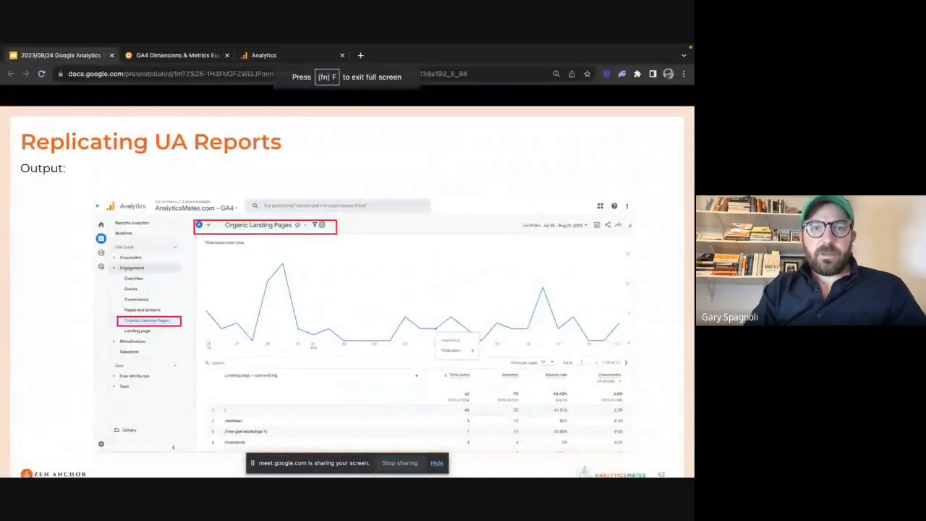
{"action": "key", "text": "Escape"}
Step: Open the GA4 Classic Mode - Upmize Analytics report in Looker Studio in a new browser tab
{"action": "left_click", "coordinate": [278, 58]}
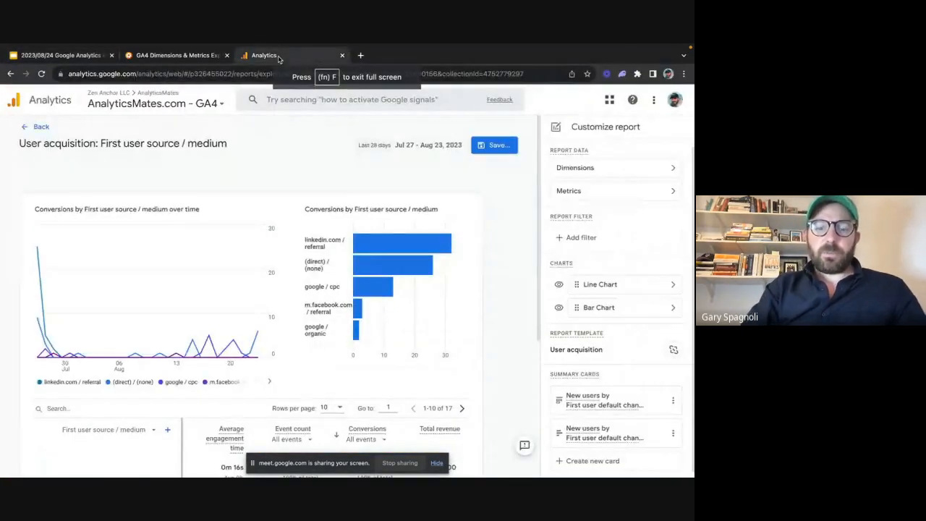
{"action": "key", "text": "ctrl+t"}
{"action": "type", "text": "classic"}
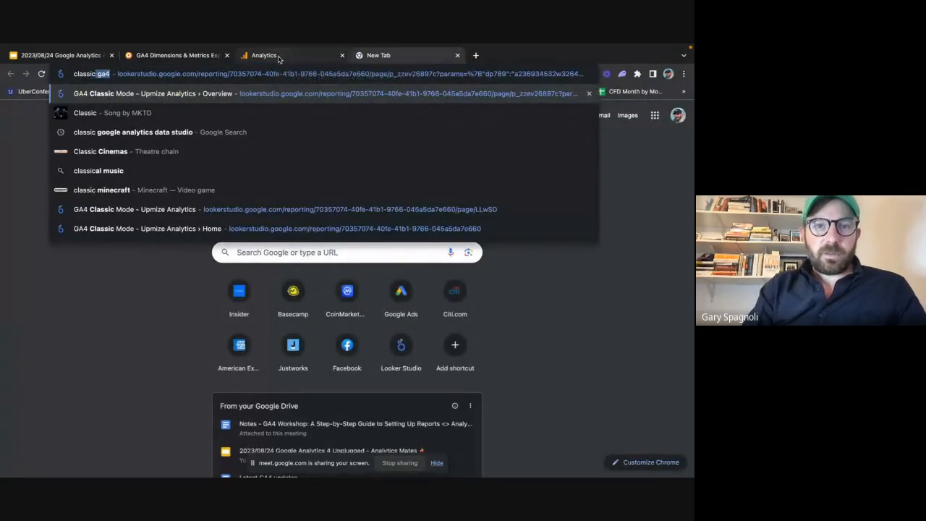
{"action": "key", "text": "Return"}
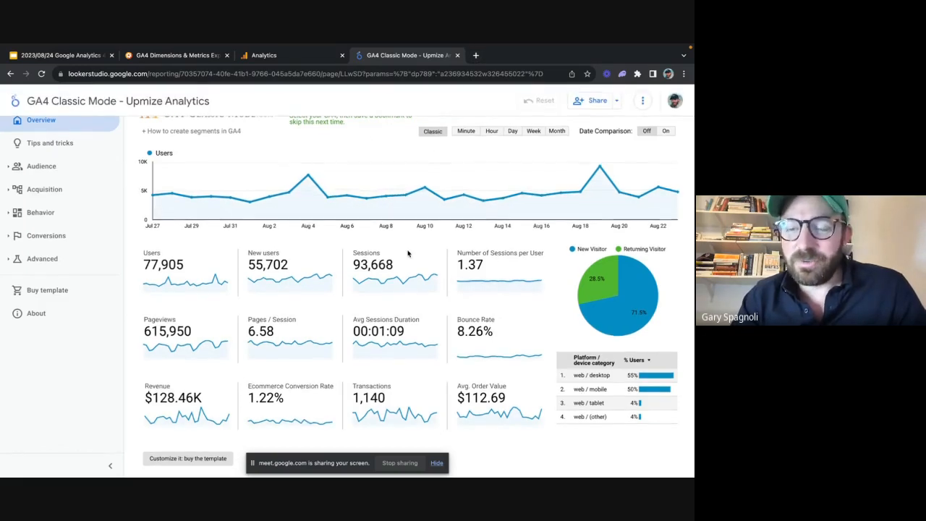
Step: Open analyticsmates.com in a new browser tab and go to its free Google Analytics 4 reports resources page
{"action": "left_click", "coordinate": [476, 55]}
{"action": "type", "text": "analyticsmates"}
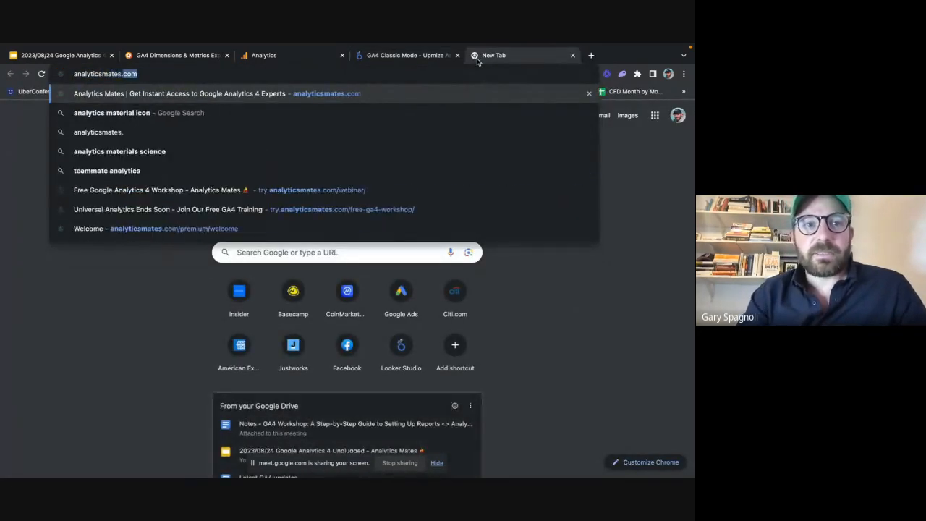
{"action": "key", "text": "Return"}
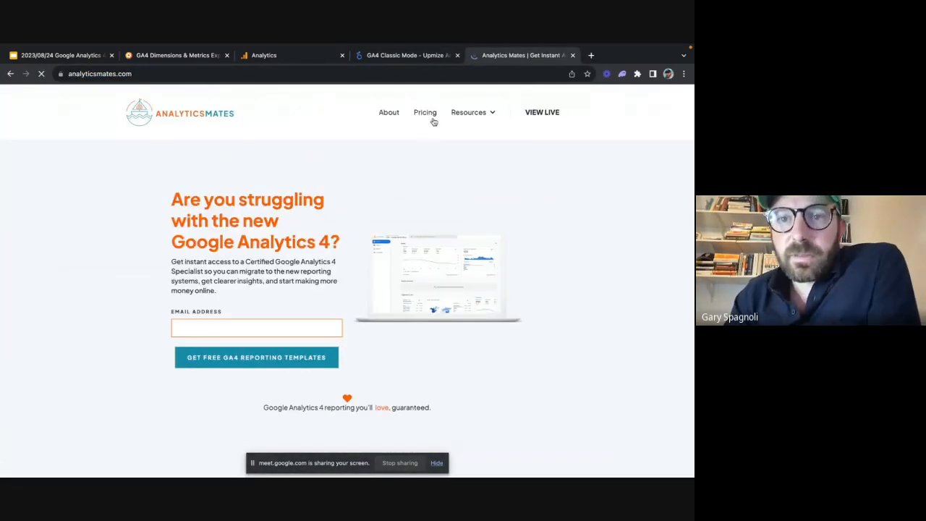
{"action": "mouse_move", "coordinate": [471, 118]}
{"action": "left_click", "coordinate": [482, 144]}
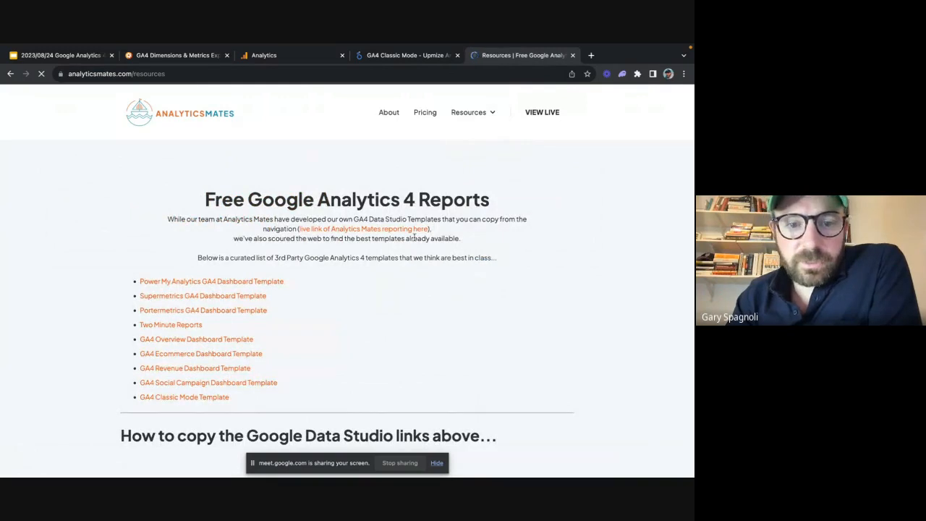
Step: Open the live AnalyticsMates dashboard, close the resources page, and examine the overall digital performance report with the page navigation collapsed
{"action": "left_click", "coordinate": [544, 114]}
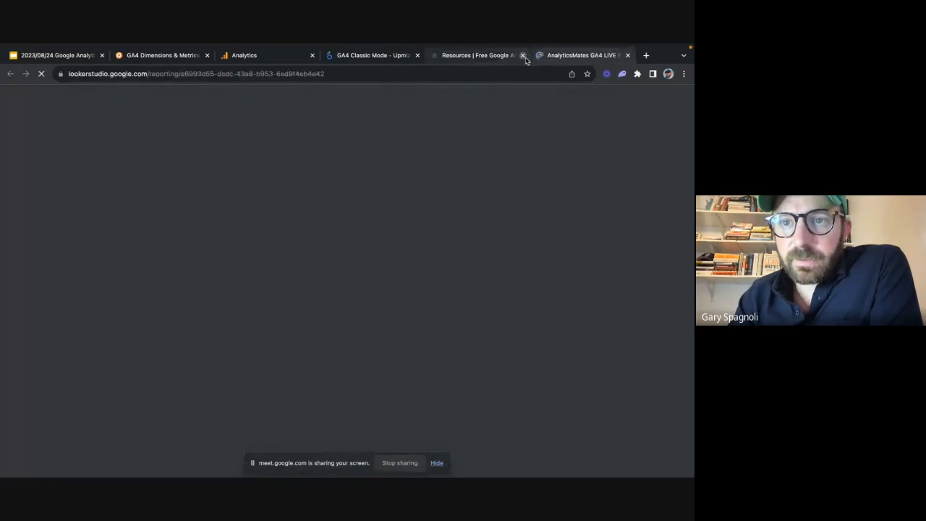
{"action": "left_click", "coordinate": [522, 56]}
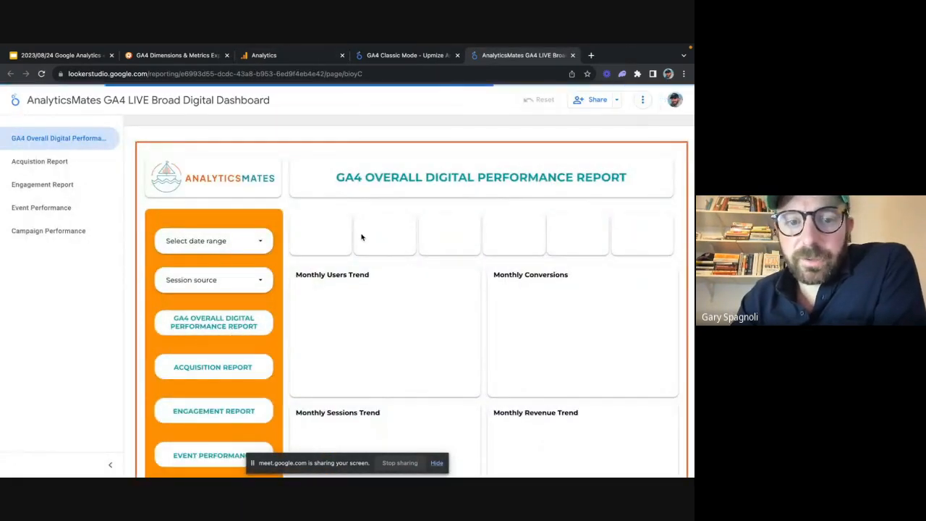
{"action": "scroll", "coordinate": [361, 238], "scroll_direction": "down", "scroll_amount": 2}
{"action": "left_click", "coordinate": [110, 465]}
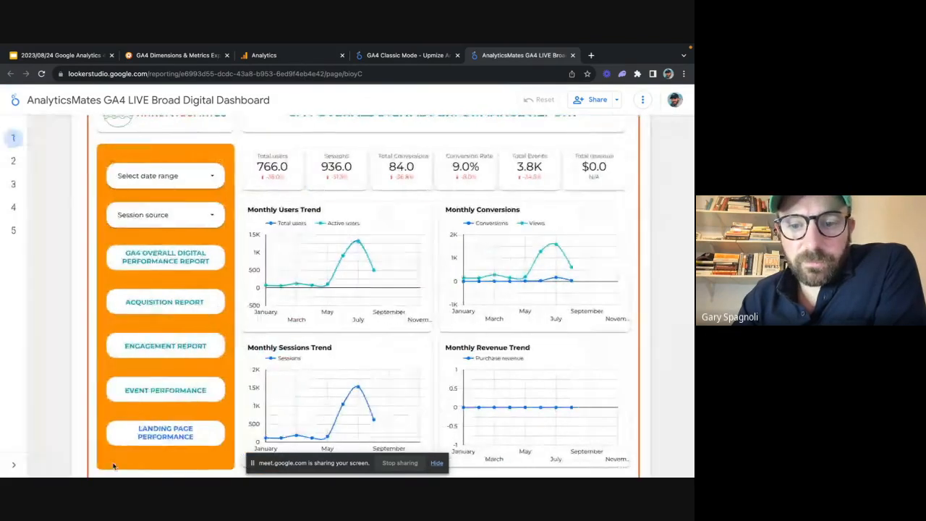
{"action": "scroll", "coordinate": [356, 356], "scroll_direction": "up", "scroll_amount": 2}
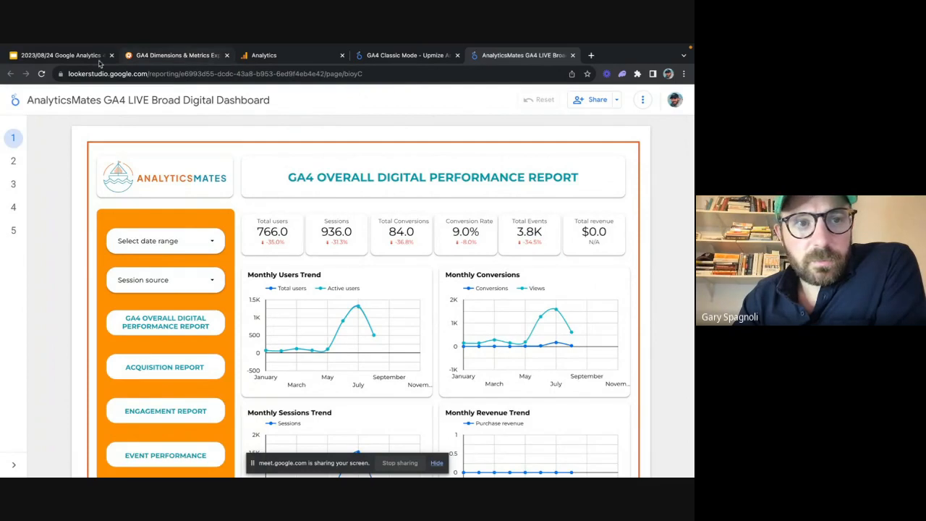
Step: Check the slides around the Output slide in the deck, return to Google Analytics, leave the report editor and open Explorations
{"action": "left_click", "coordinate": [65, 55]}
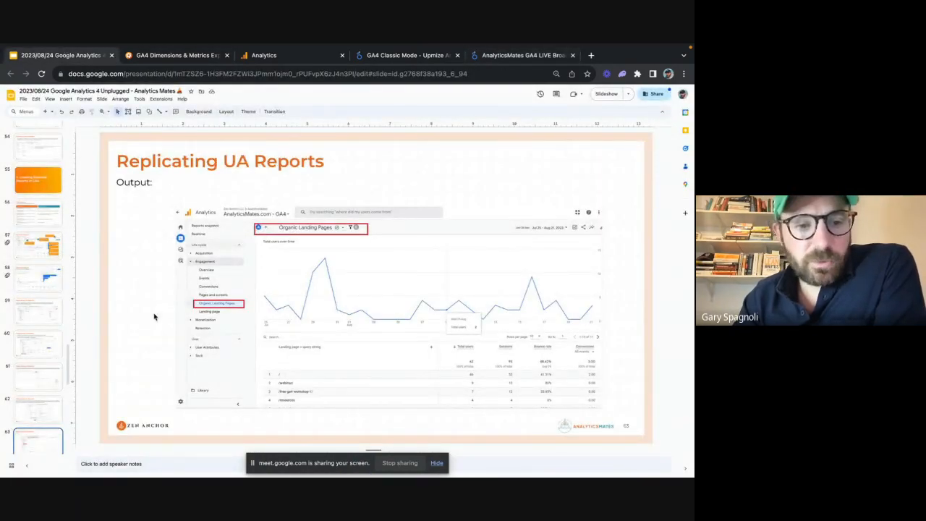
{"action": "scroll", "coordinate": [40, 396], "scroll_direction": "down", "scroll_amount": 3}
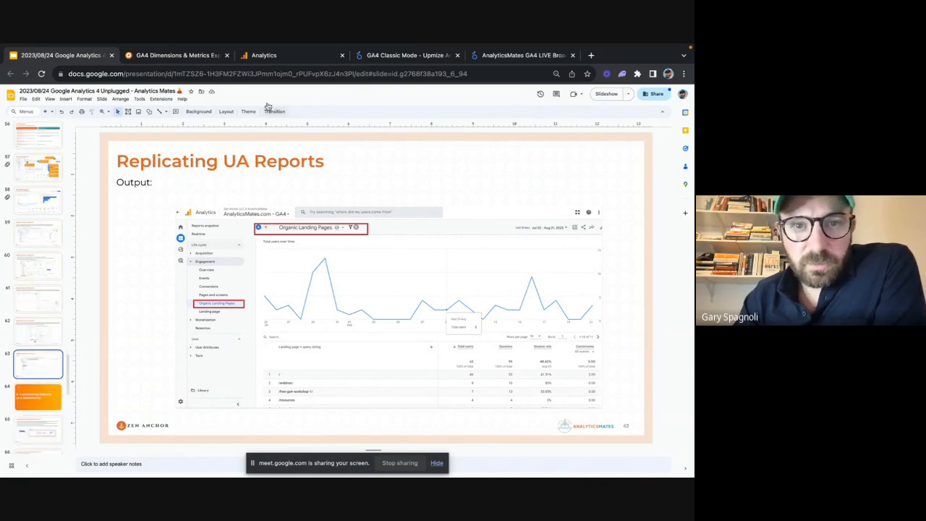
{"action": "left_click", "coordinate": [273, 55]}
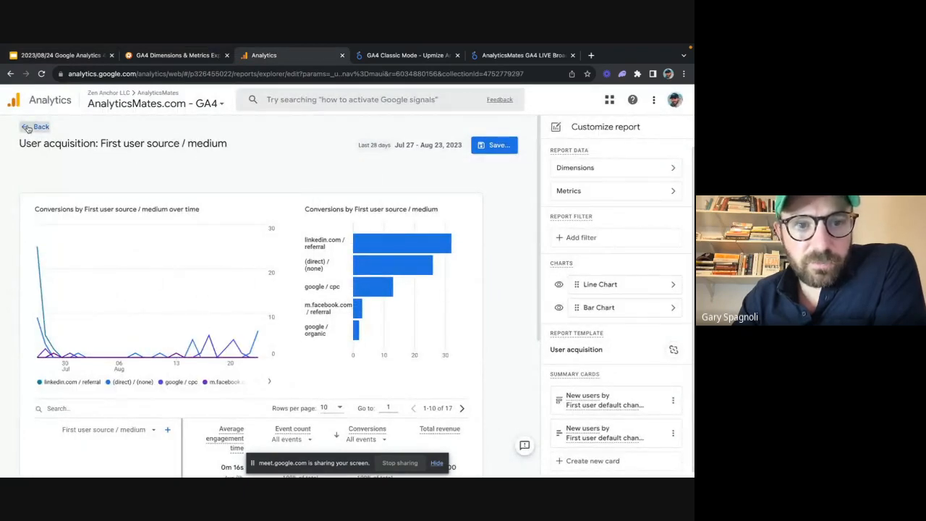
{"action": "left_click", "coordinate": [27, 128]}
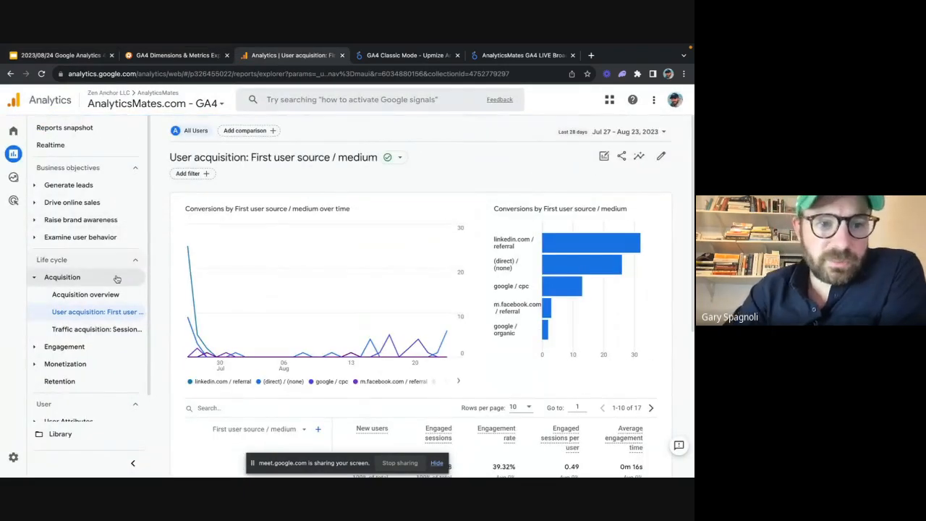
{"action": "left_click", "coordinate": [95, 283]}
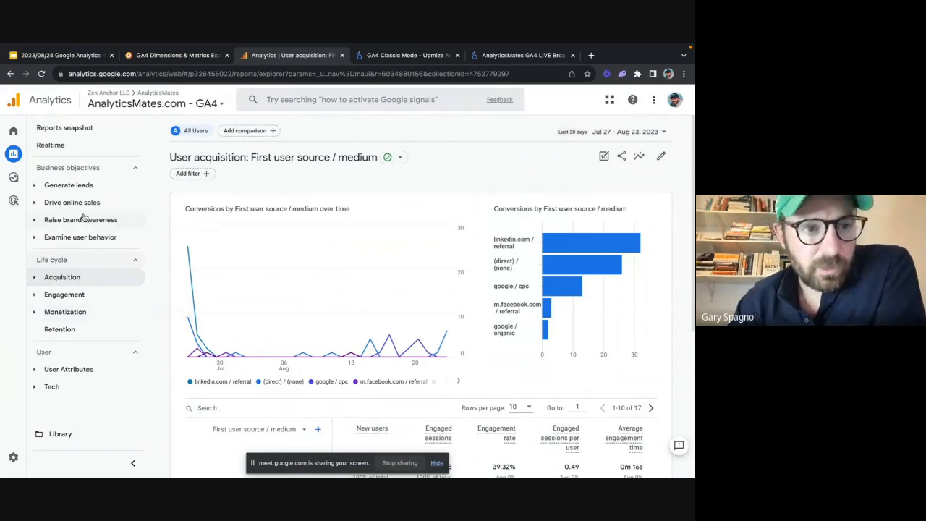
{"action": "left_click", "coordinate": [21, 178]}
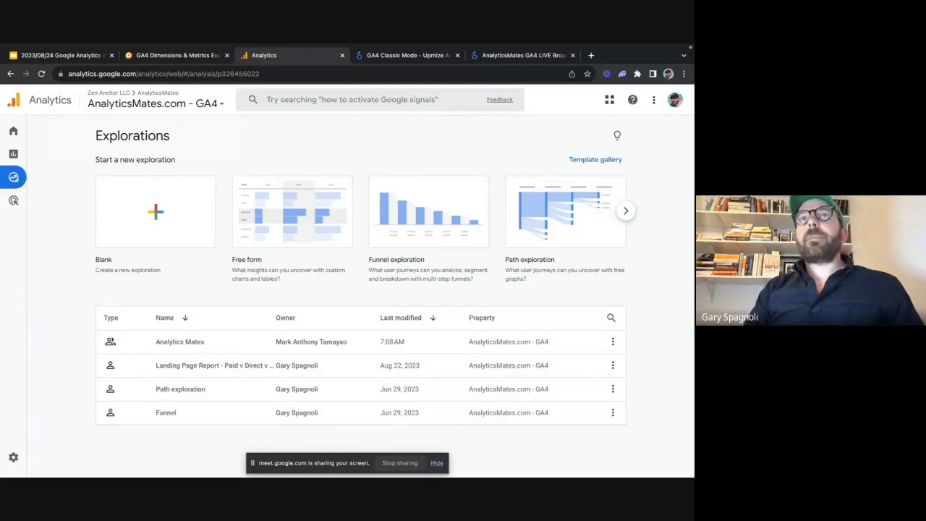
Step: Create a Free form exploration and review its available segments, dimensions and metrics
{"action": "key", "text": "super+Tab"}
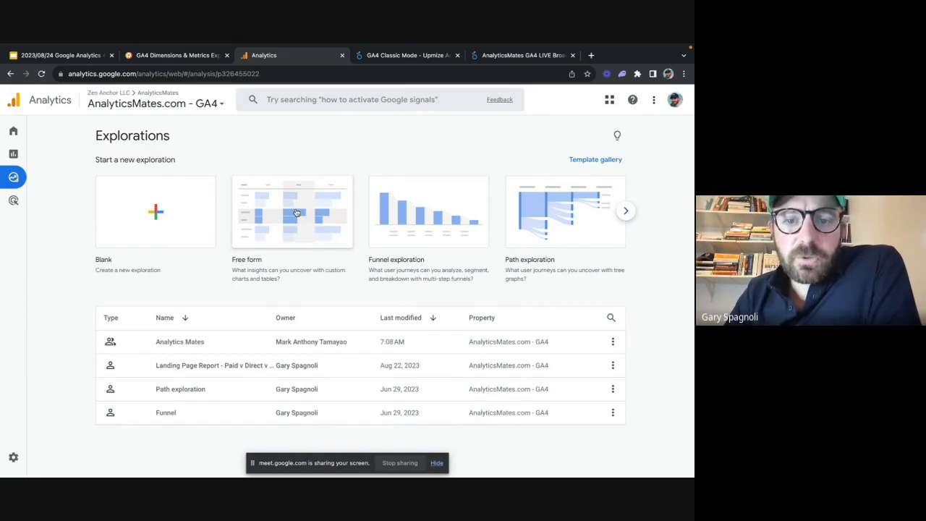
{"action": "left_click", "coordinate": [284, 217]}
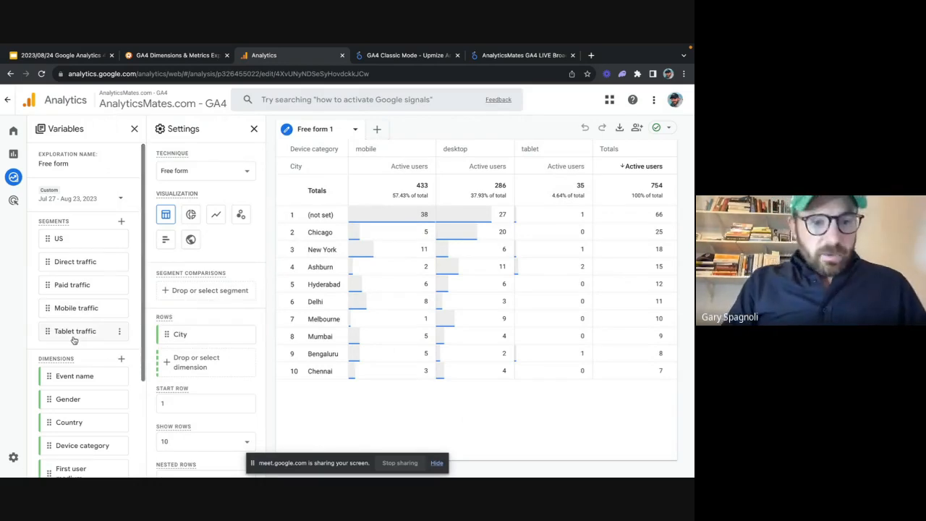
{"action": "scroll", "coordinate": [74, 337], "scroll_direction": "down", "scroll_amount": 1}
{"action": "scroll", "coordinate": [93, 294], "scroll_direction": "up", "scroll_amount": 1}
{"action": "scroll", "coordinate": [93, 294], "scroll_direction": "down", "scroll_amount": 1}
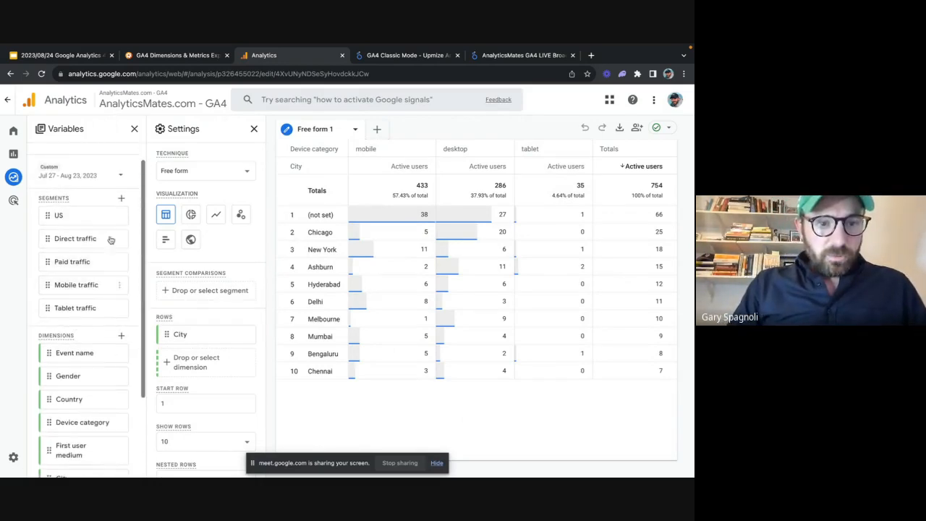
{"action": "scroll", "coordinate": [107, 303], "scroll_direction": "down", "scroll_amount": 1}
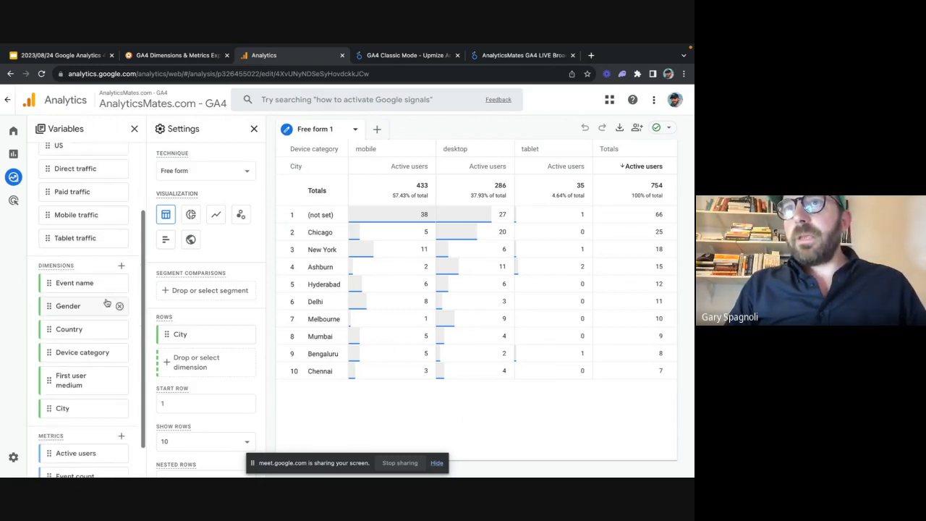
{"action": "scroll", "coordinate": [87, 315], "scroll_direction": "down", "scroll_amount": 1}
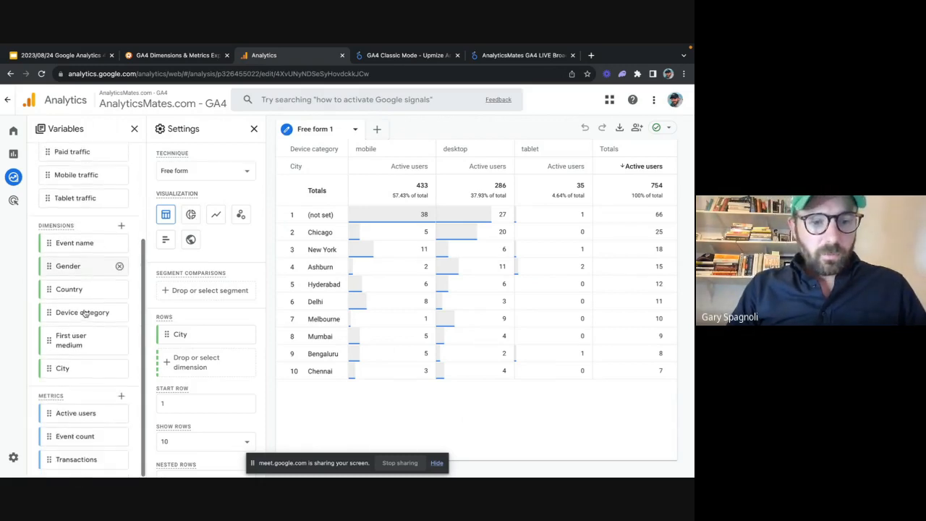
{"action": "scroll", "coordinate": [87, 312], "scroll_direction": "up", "scroll_amount": 2}
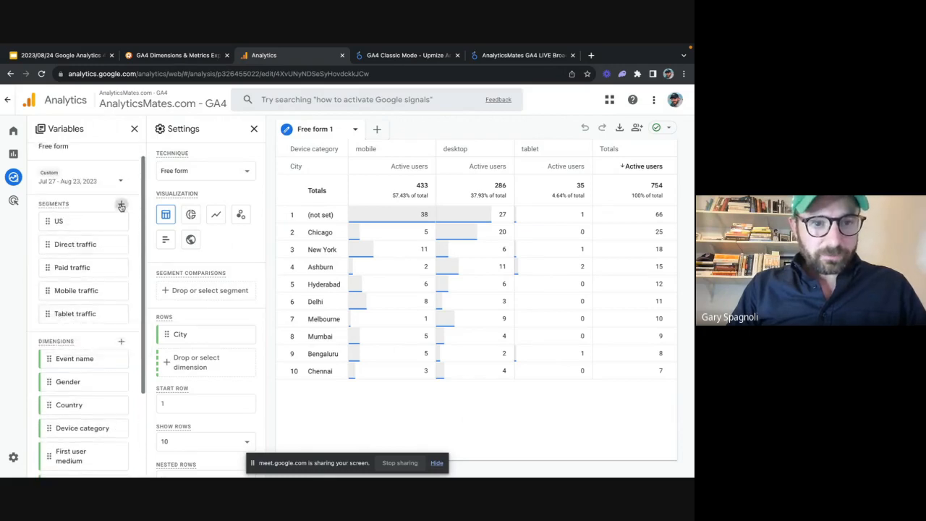
Step: Start a custom user segment with Session source / medium as its include condition
{"action": "left_click", "coordinate": [123, 207]}
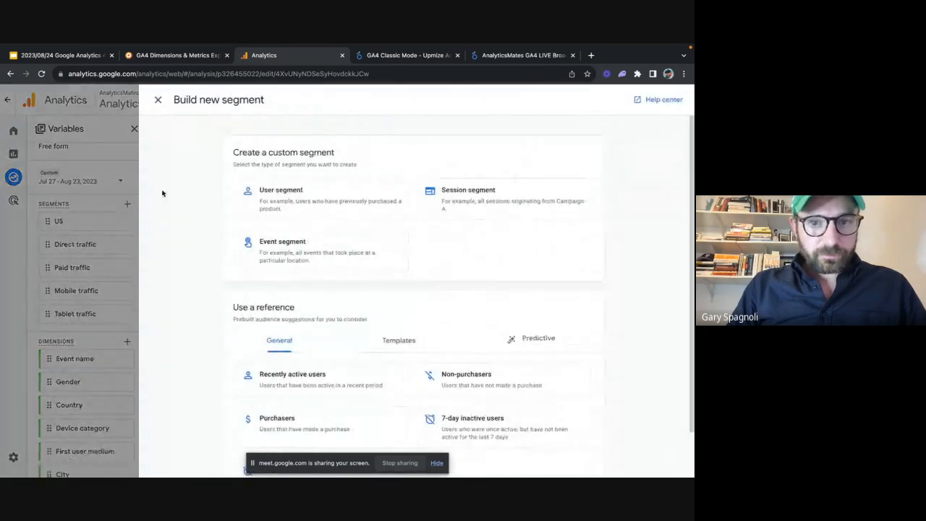
{"action": "left_click", "coordinate": [288, 208]}
{"action": "left_click", "coordinate": [207, 216]}
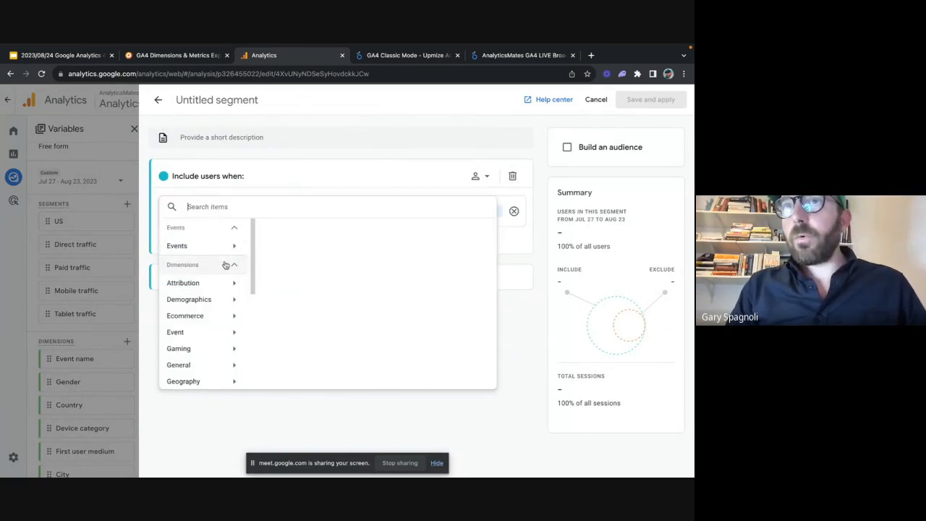
{"action": "type", "text": "session"}
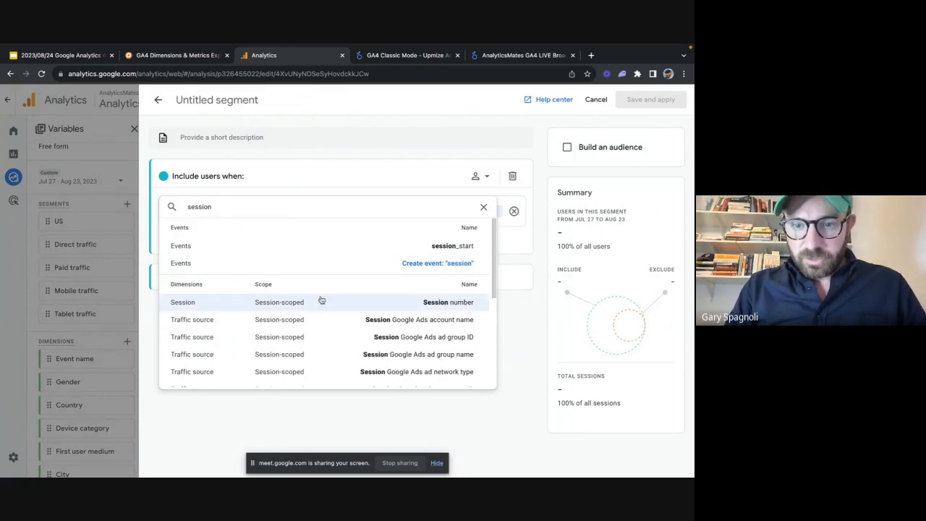
{"action": "type", "text": " source"}
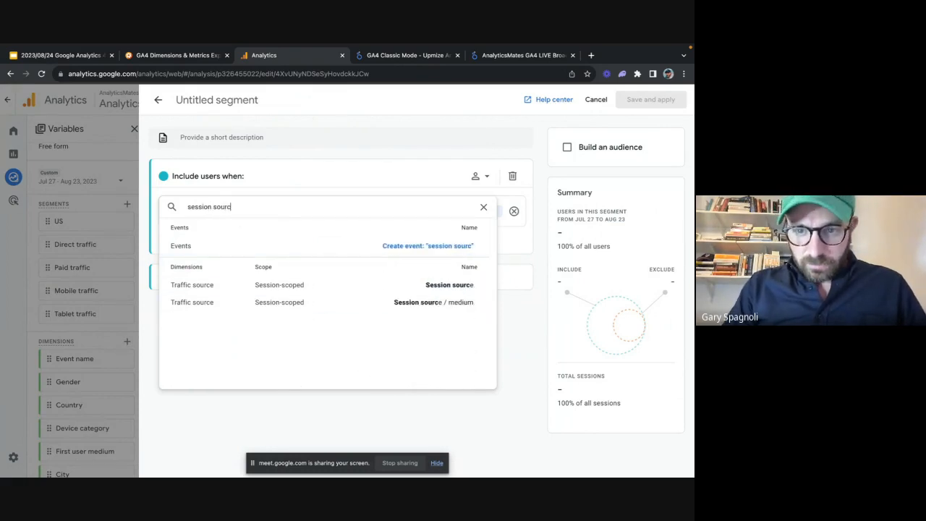
{"action": "left_click", "coordinate": [393, 303]}
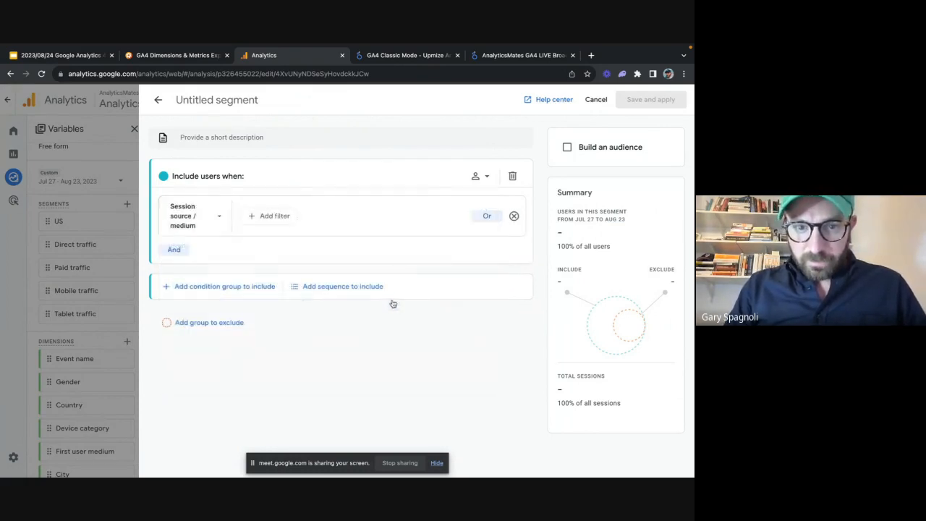
Step: Filter the Session source / medium condition to values containing google / organic at any point in time
{"action": "left_click", "coordinate": [273, 217]}
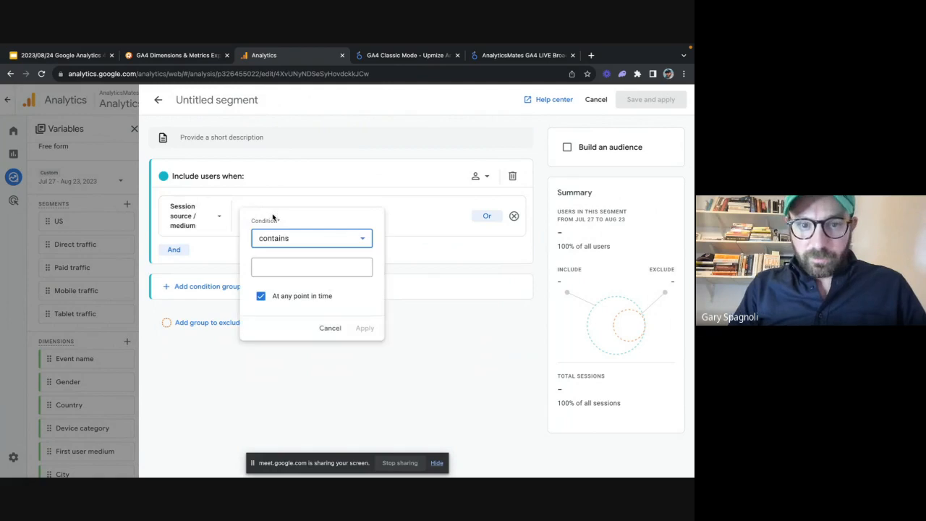
{"action": "left_click", "coordinate": [294, 264]}
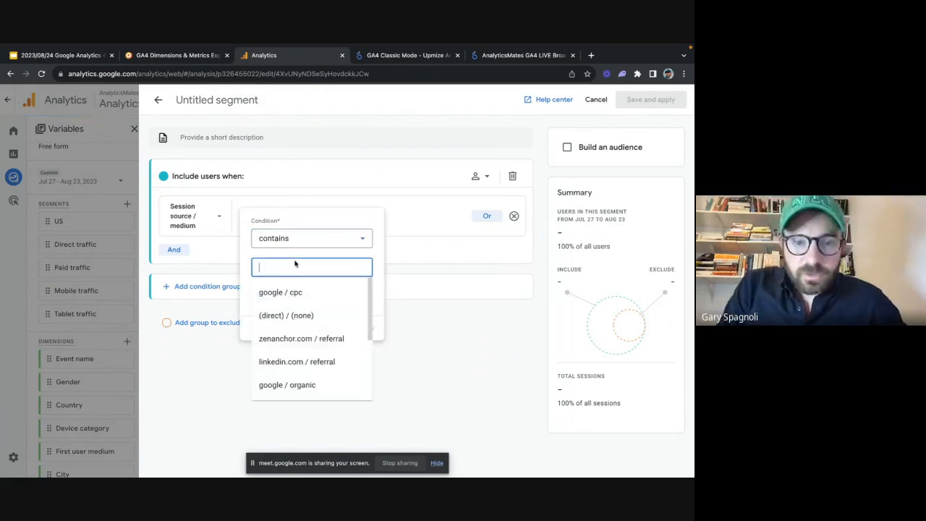
{"action": "left_click", "coordinate": [294, 385]}
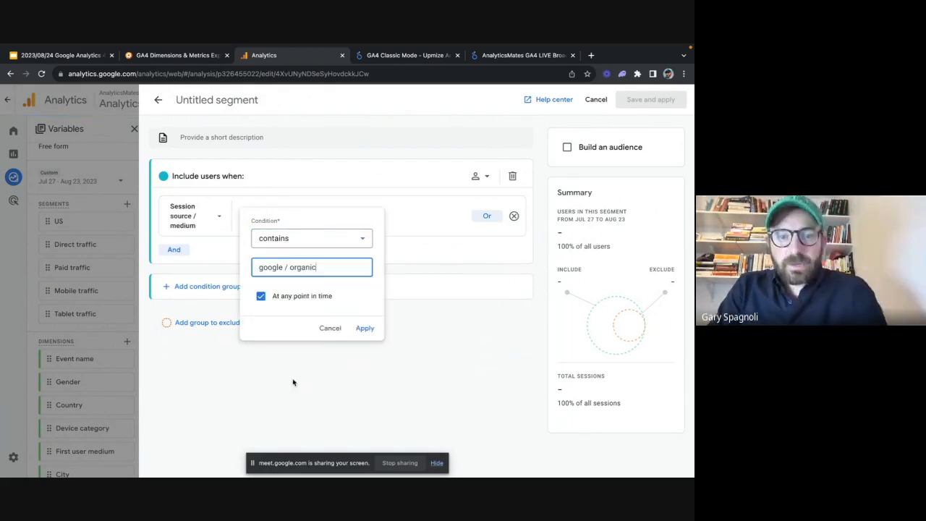
{"action": "left_click", "coordinate": [362, 328]}
Step: Name the segment "Session Source / Medium - Organic Google Traffic", then save it and apply it to the exploration
{"action": "left_click", "coordinate": [233, 100]}
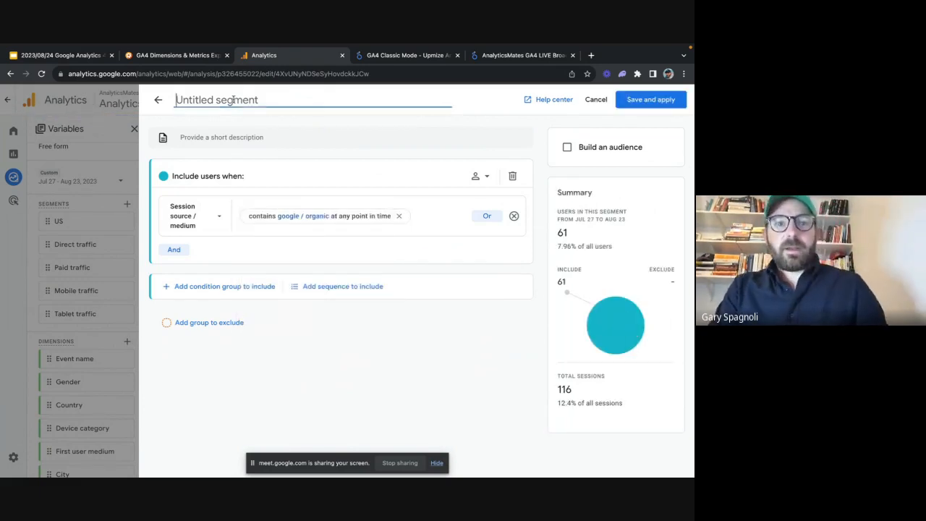
{"action": "type", "text": "Organic Google Traffic"}
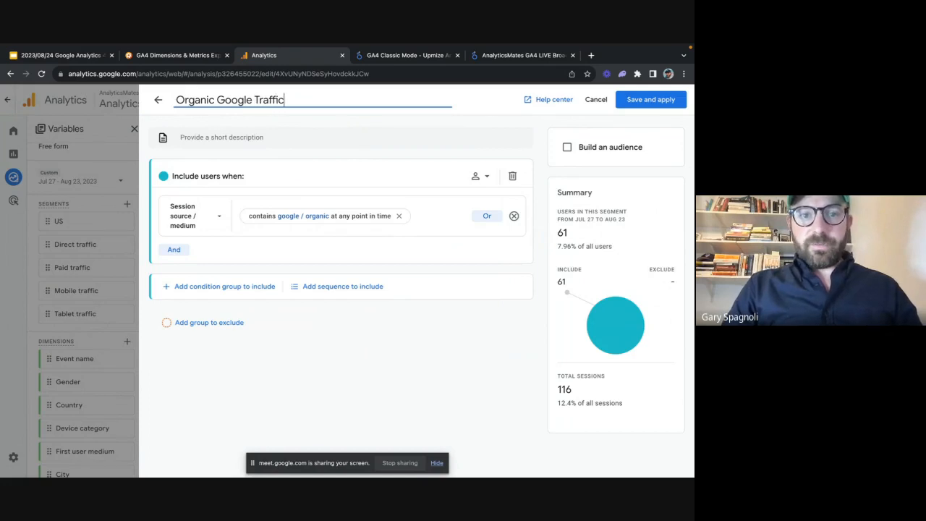
{"action": "type", "text": "Session / So"}
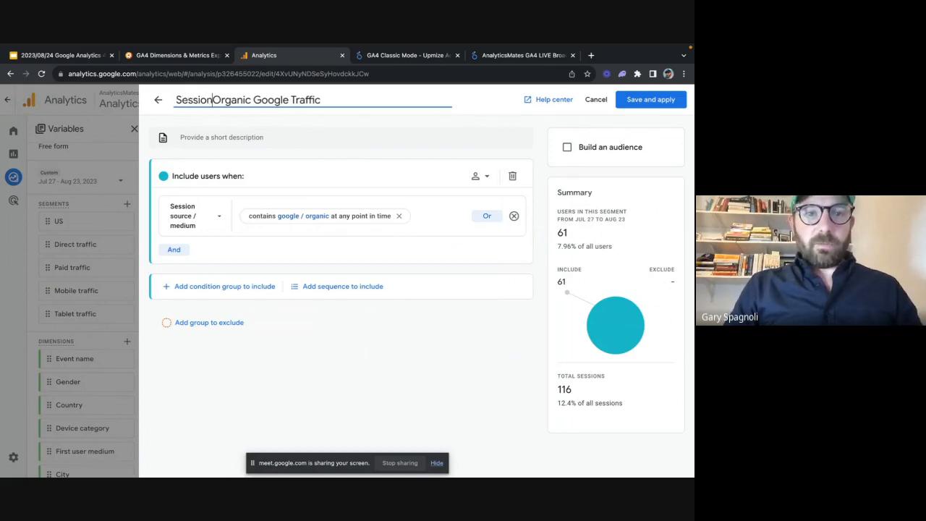
{"action": "type", "text": "urc"}
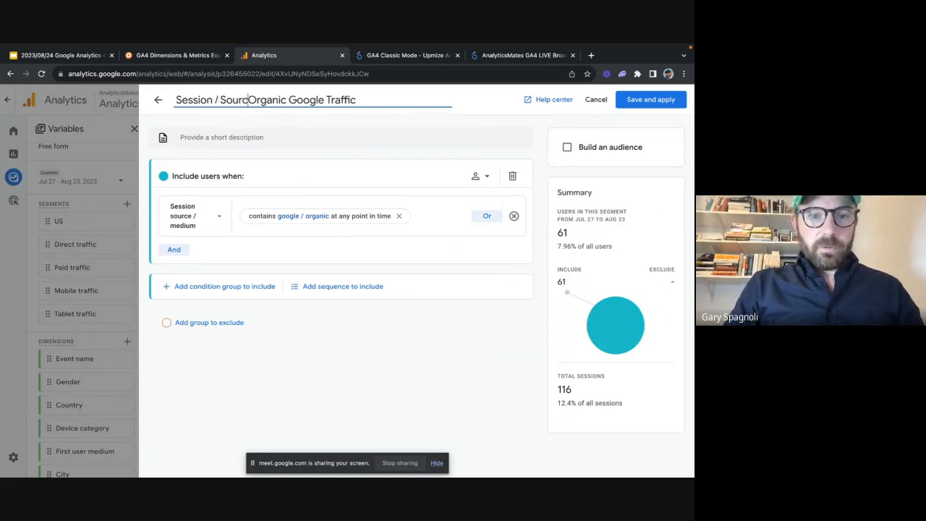
{"action": "key", "text": "BackSpace"}
{"action": "key", "text": "BackSpace"}
{"action": "key", "text": "BackSpace"}
{"action": "key", "text": "BackSpace"}
{"action": "key", "text": "BackSpace"}
{"action": "key", "text": "BackSpace"}
{"action": "type", "text": "Source / M"}
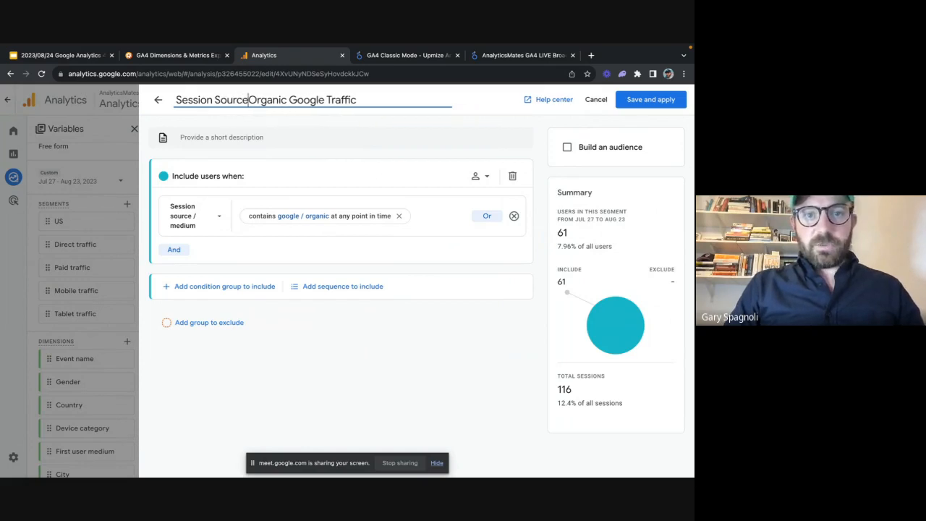
{"action": "key", "text": "BackSpace"}
{"action": "key", "text": "BackSpace"}
{"action": "key", "text": "BackSpace"}
{"action": "type", "text": "/ Medium -"}
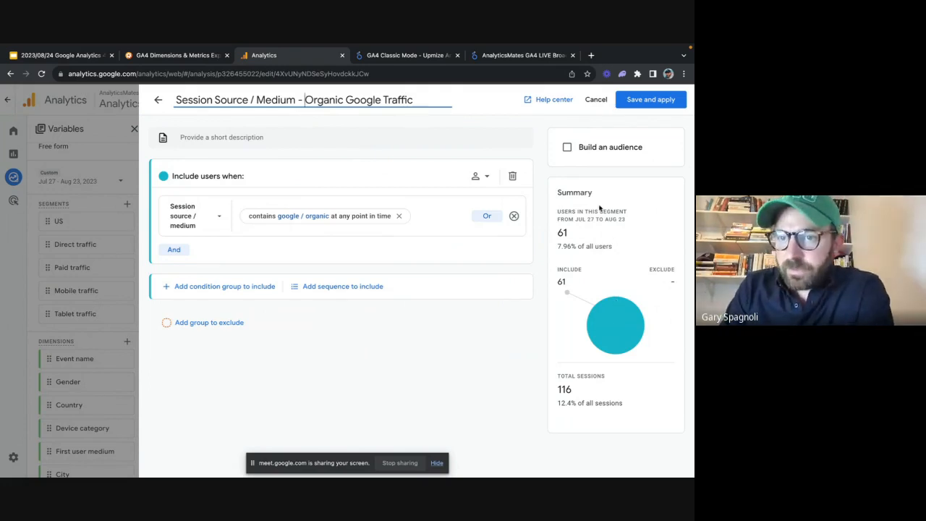
{"action": "left_click", "coordinate": [650, 101]}
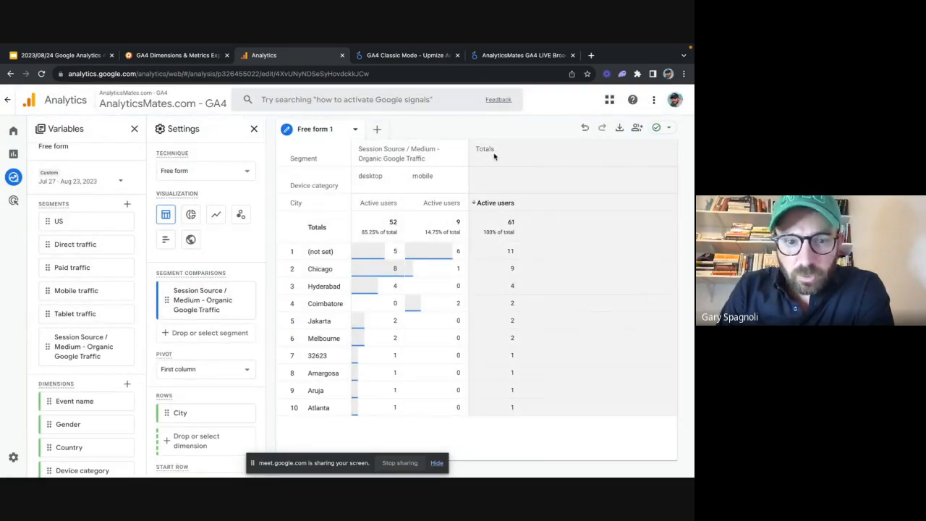
Step: Remove City from the exploration's row dimensions
{"action": "scroll", "coordinate": [202, 376], "scroll_direction": "down", "scroll_amount": 1}
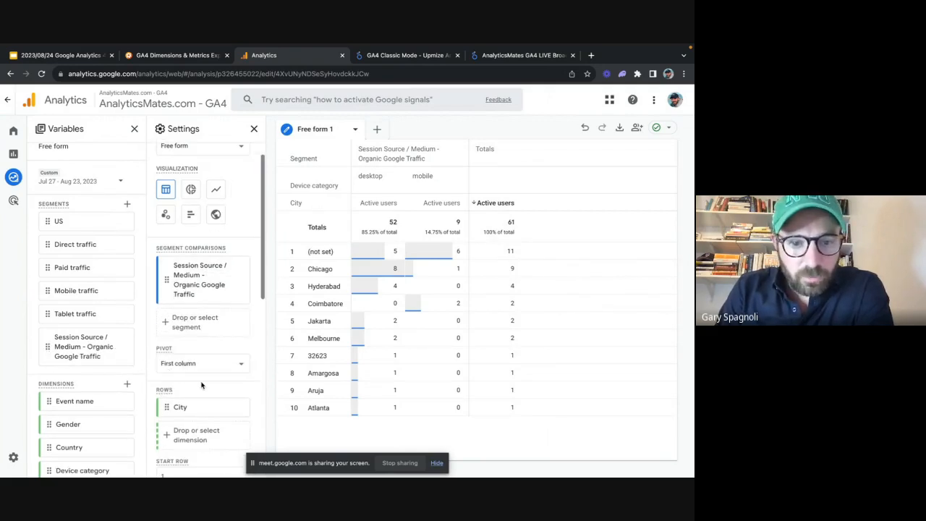
{"action": "scroll", "coordinate": [203, 385], "scroll_direction": "down", "scroll_amount": 2}
{"action": "scroll", "coordinate": [72, 405], "scroll_direction": "down", "scroll_amount": 3}
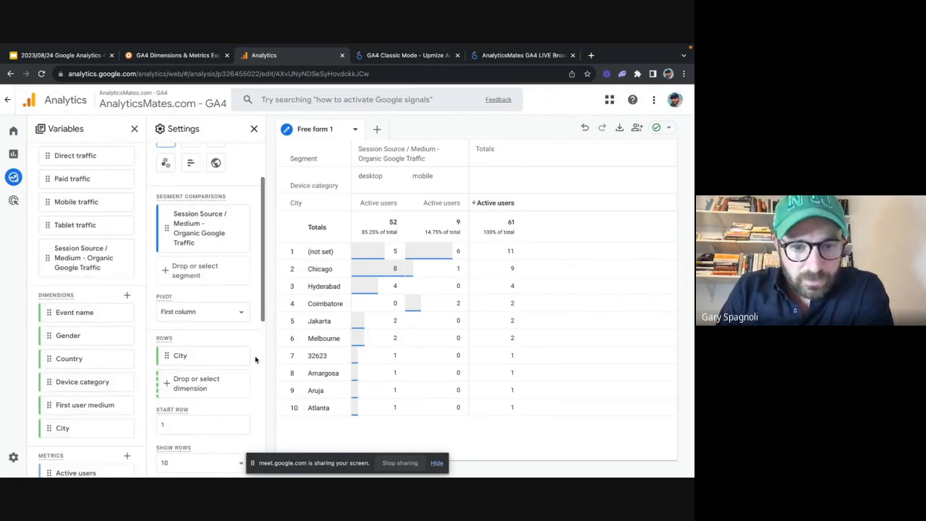
{"action": "left_click", "coordinate": [242, 356]}
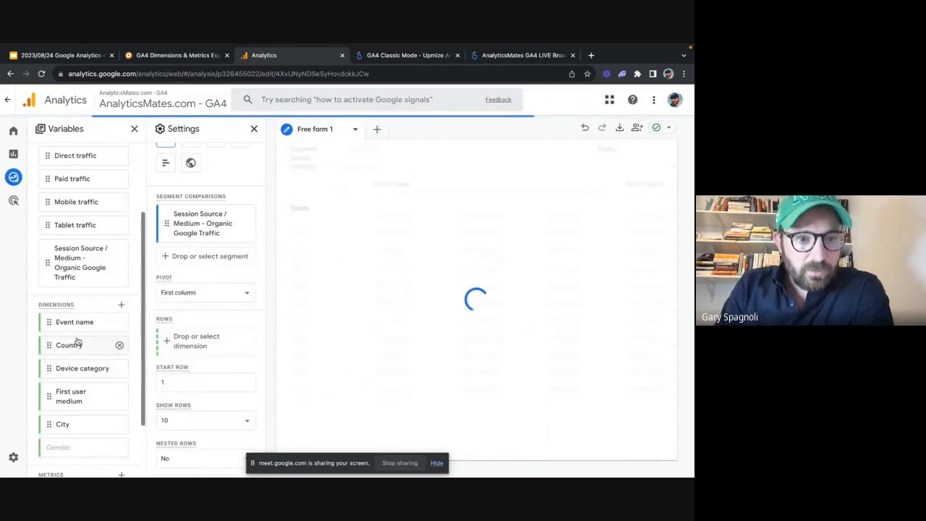
Step: Search the dimensions for "landing" and import Landing page + query string into the exploration's variables
{"action": "left_click", "coordinate": [120, 305]}
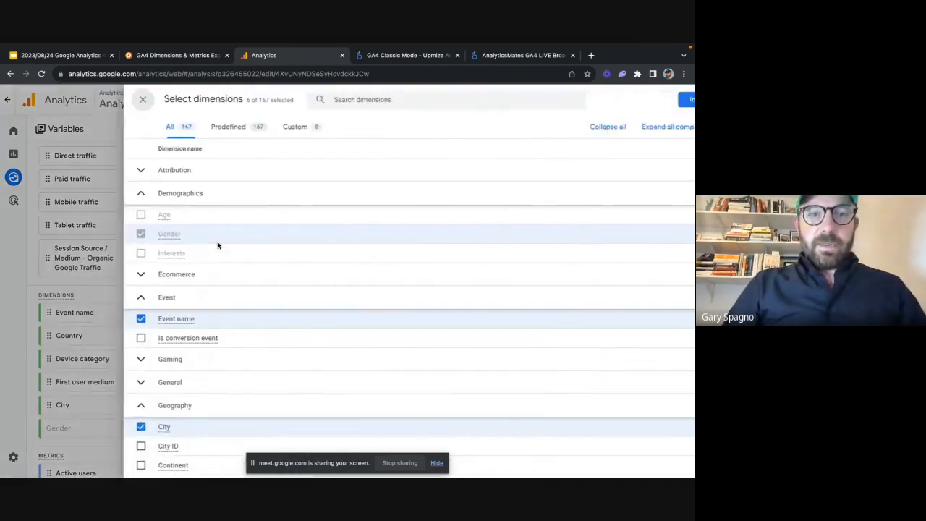
{"action": "left_click", "coordinate": [417, 97]}
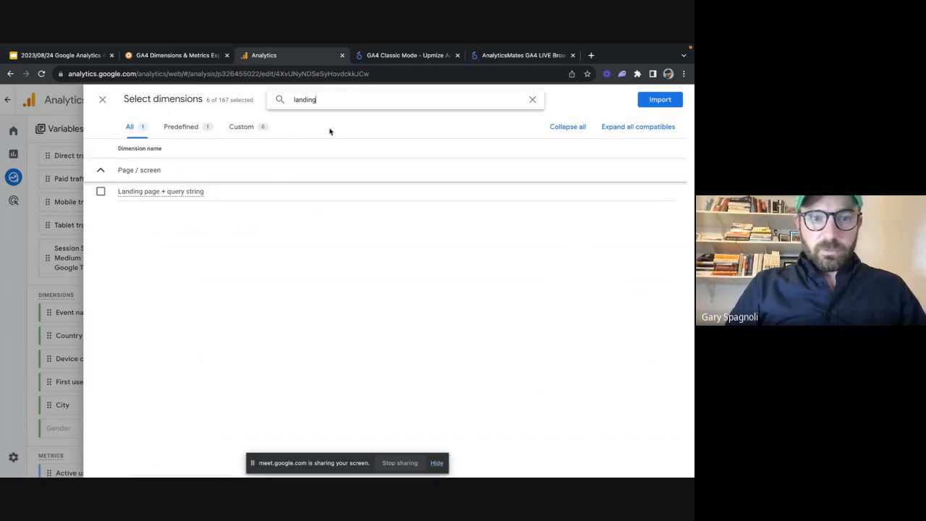
{"action": "left_click", "coordinate": [100, 191]}
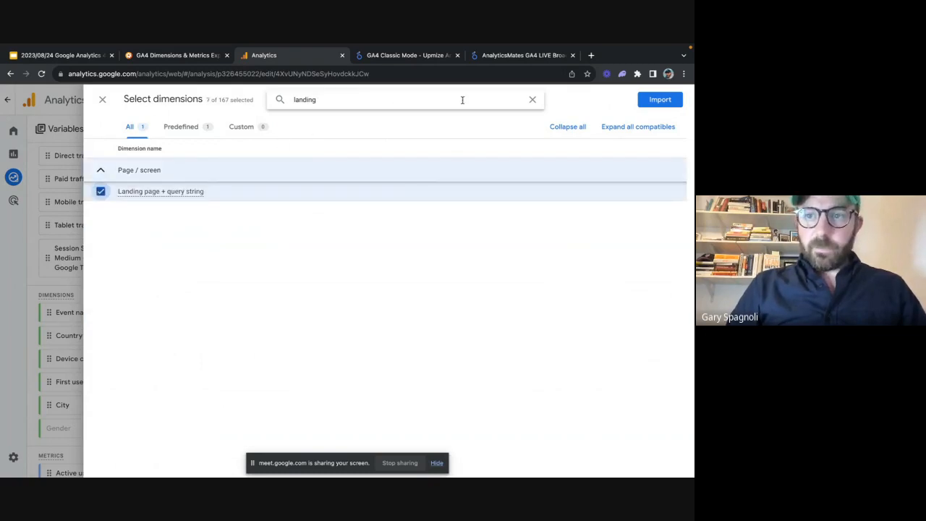
{"action": "left_click", "coordinate": [660, 103]}
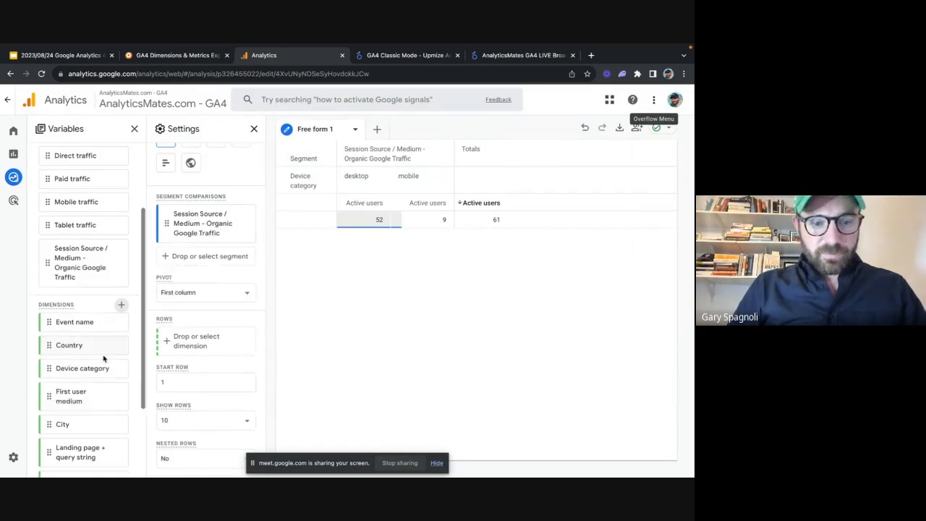
Step: Set Landing page + query string as the row dimension of the free form table
{"action": "scroll", "coordinate": [78, 390], "scroll_direction": "down", "scroll_amount": 1}
{"action": "left_click_drag", "start_coordinate": [77, 390], "coordinate": [201, 361]}
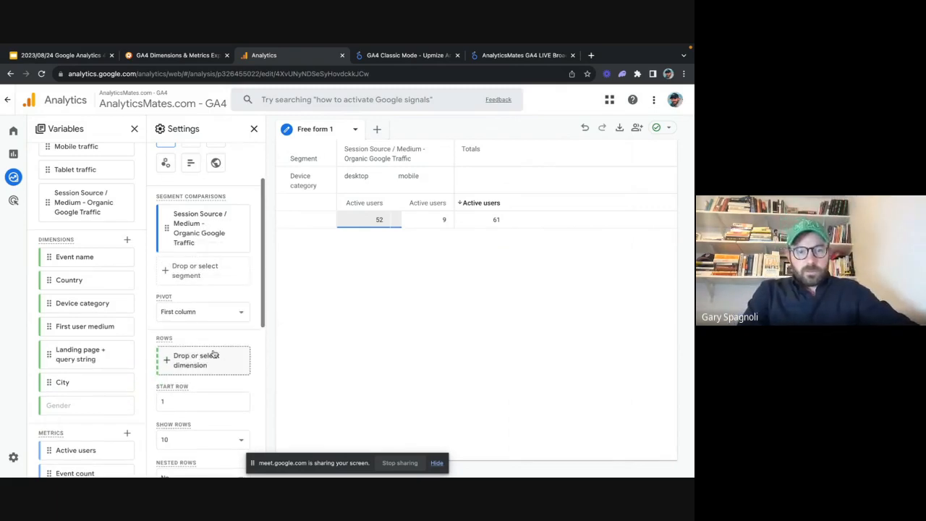
{"action": "scroll", "coordinate": [213, 302], "scroll_direction": "up", "scroll_amount": 2}
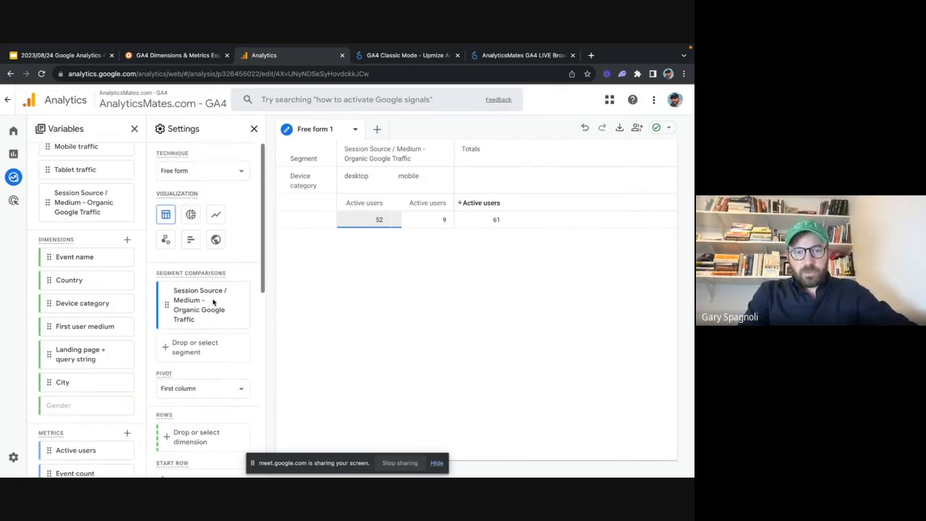
{"action": "scroll", "coordinate": [209, 304], "scroll_direction": "down", "scroll_amount": 5}
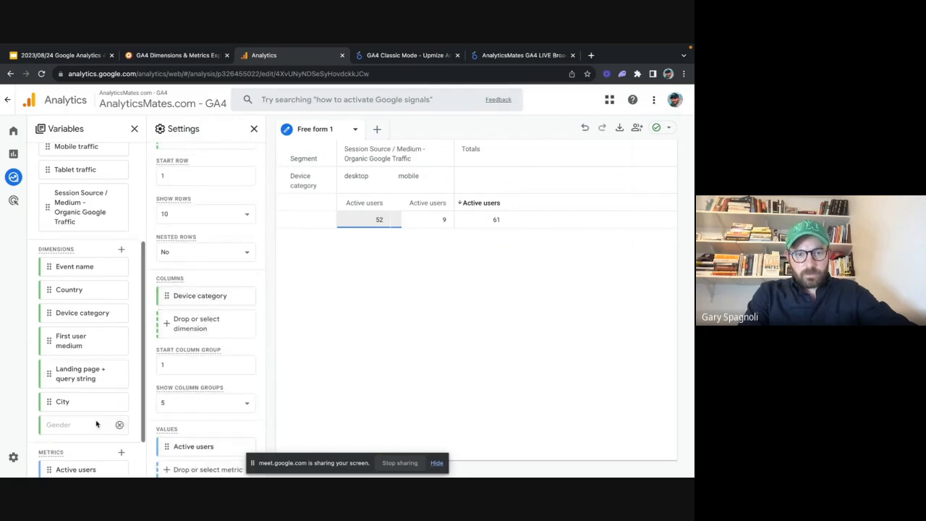
{"action": "scroll", "coordinate": [97, 424], "scroll_direction": "down", "scroll_amount": 1}
{"action": "left_click_drag", "start_coordinate": [94, 322], "coordinate": [168, 322]}
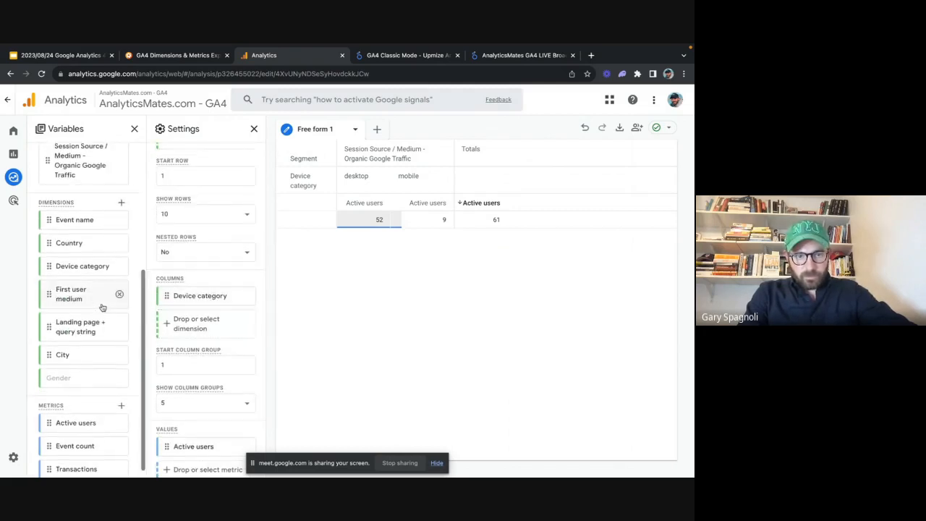
{"action": "left_click_drag", "start_coordinate": [82, 315], "coordinate": [207, 227]}
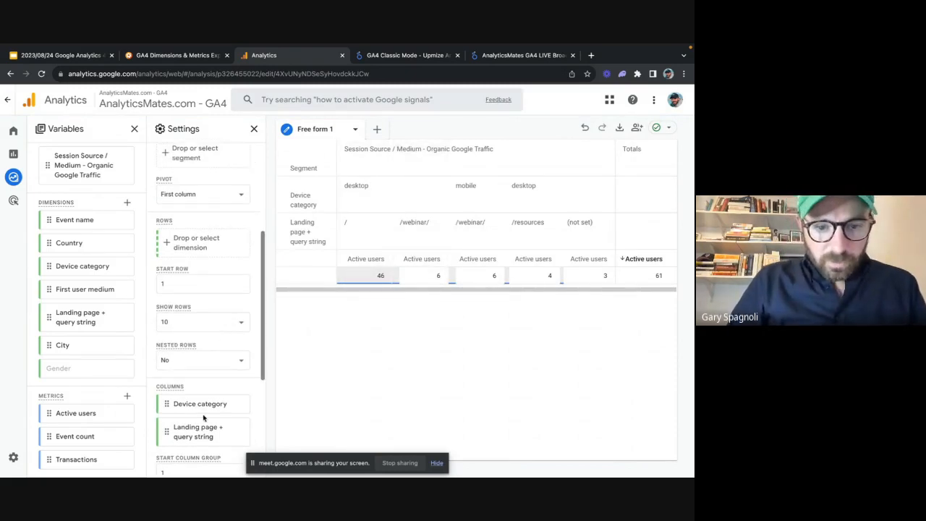
{"action": "left_click_drag", "start_coordinate": [200, 430], "coordinate": [190, 246]}
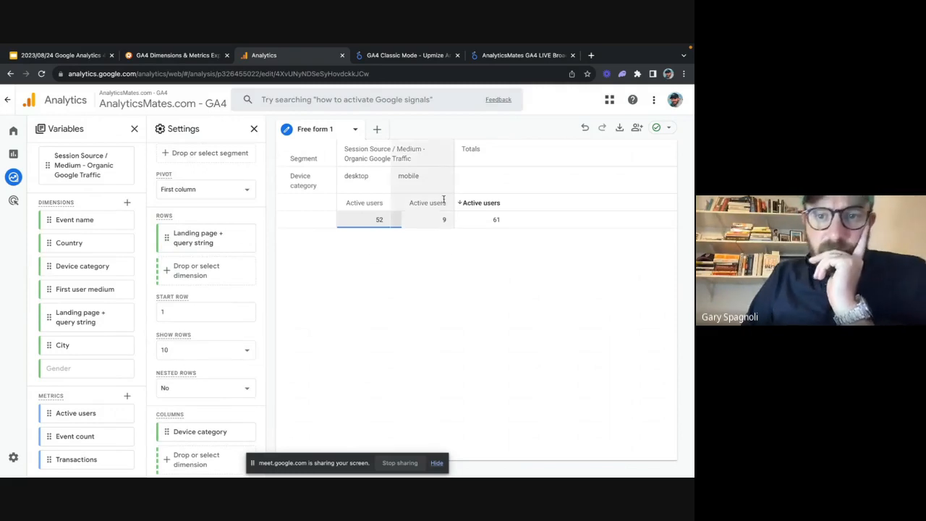
Step: Remove Device category from the table's column dimensions
{"action": "scroll", "coordinate": [227, 261], "scroll_direction": "up", "scroll_amount": 3}
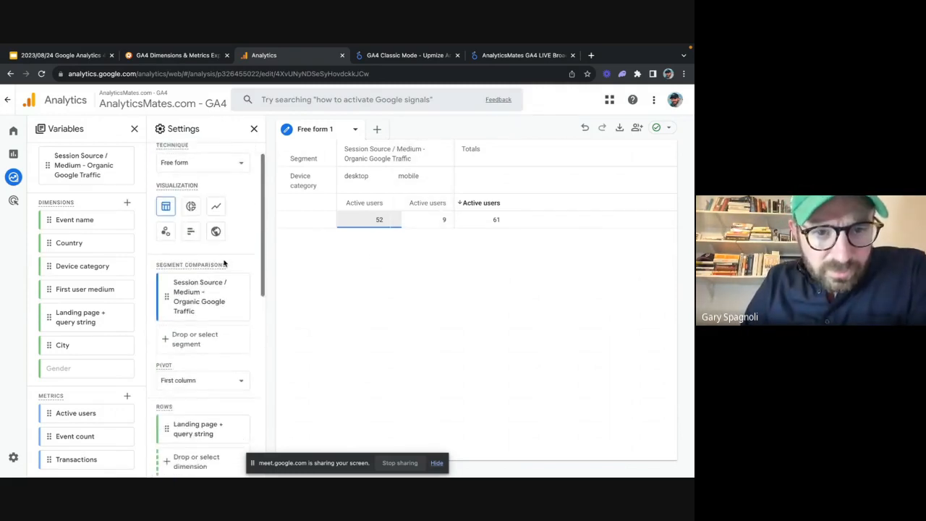
{"action": "scroll", "coordinate": [226, 262], "scroll_direction": "down", "scroll_amount": 3}
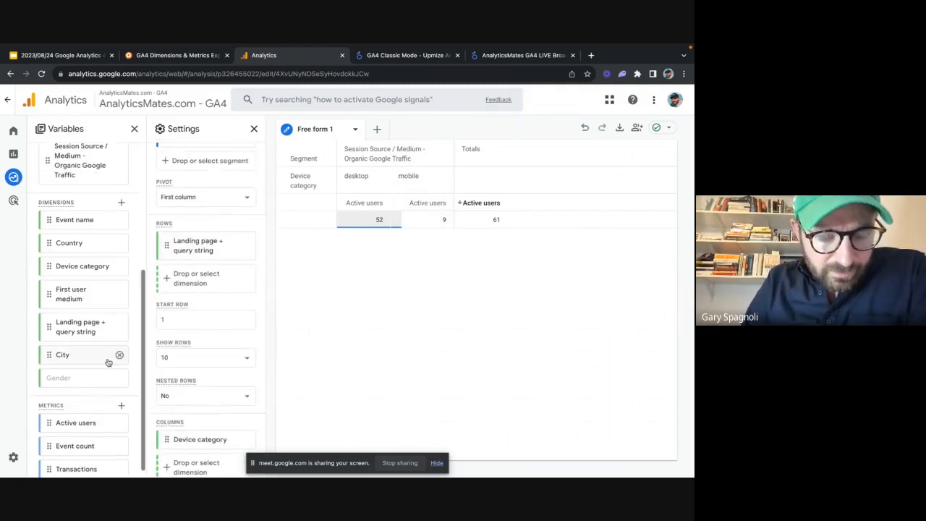
{"action": "scroll", "coordinate": [201, 345], "scroll_direction": "down", "scroll_amount": 2}
{"action": "scroll", "coordinate": [201, 345], "scroll_direction": "down", "scroll_amount": 1}
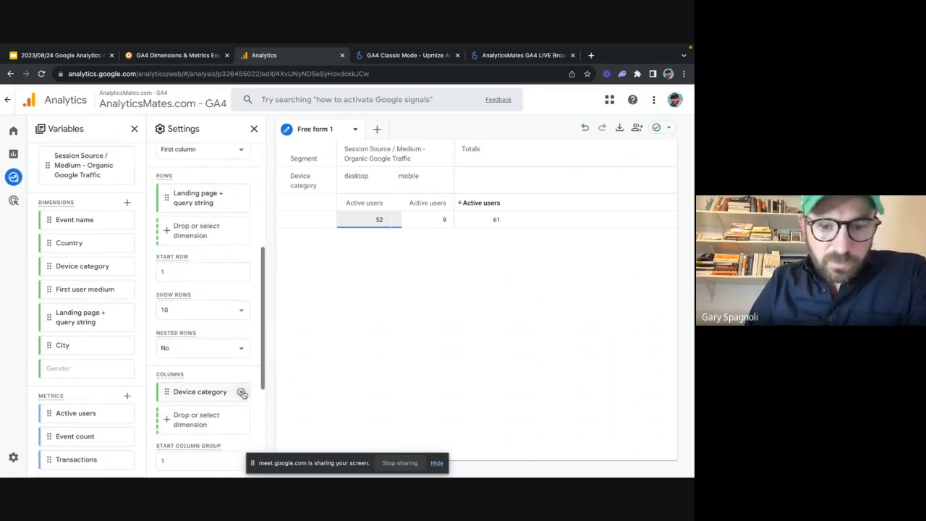
{"action": "left_click", "coordinate": [242, 392]}
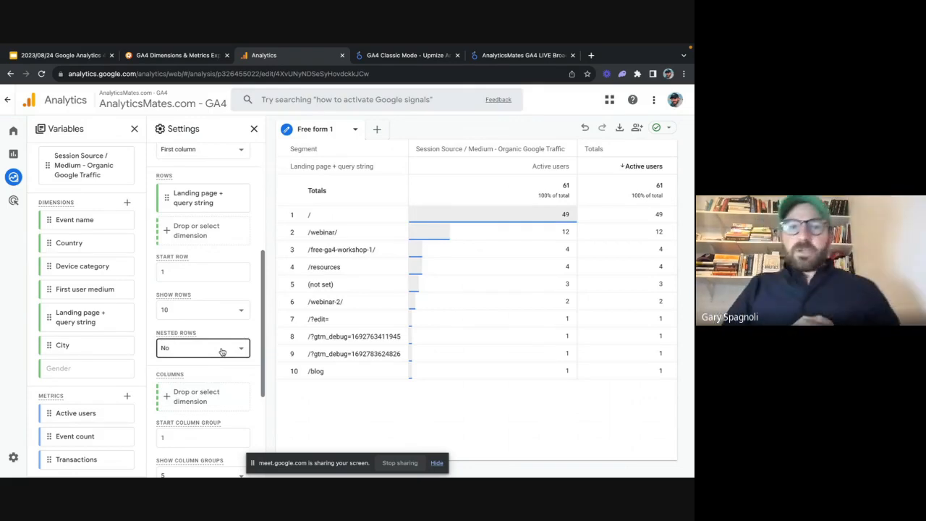
Step: Examine the landing page table and the export formats offered for the exploration
{"action": "scroll", "coordinate": [222, 351], "scroll_direction": "up", "scroll_amount": 5}
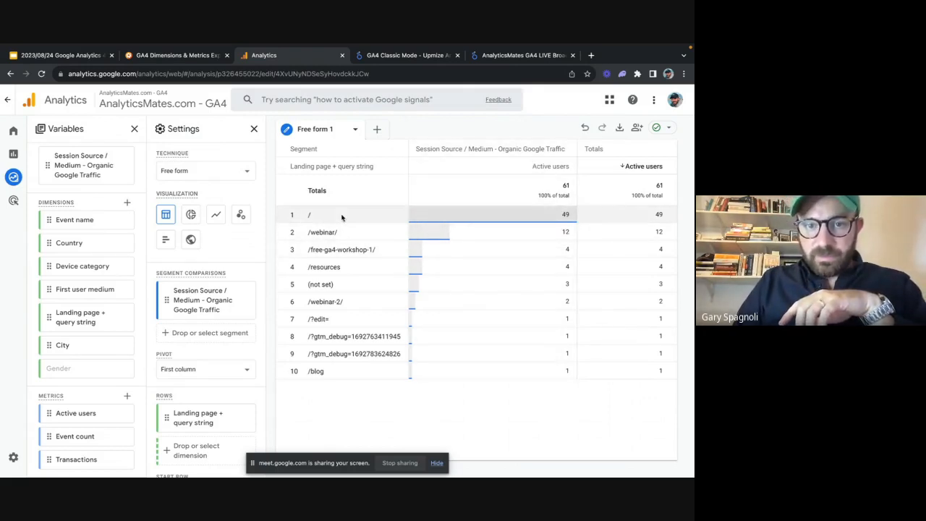
{"action": "left_click", "coordinate": [620, 129]}
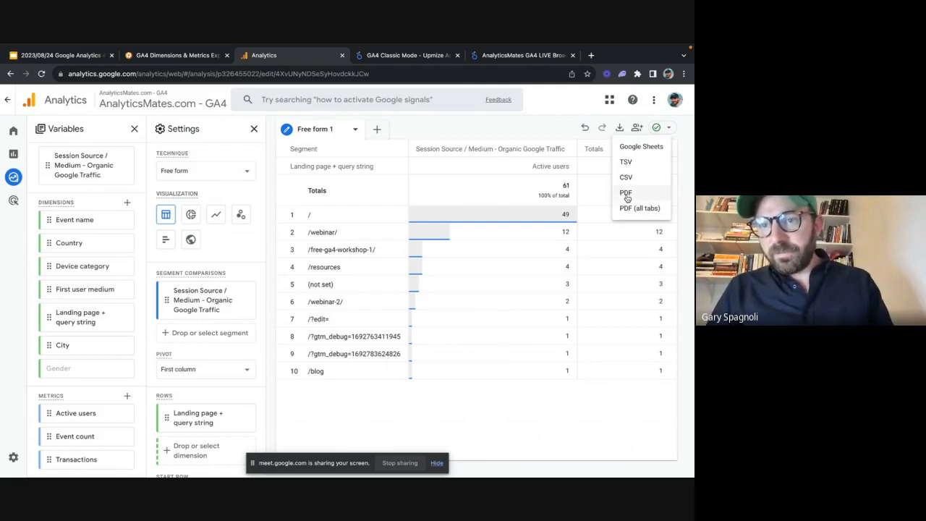
{"action": "left_click", "coordinate": [637, 128]}
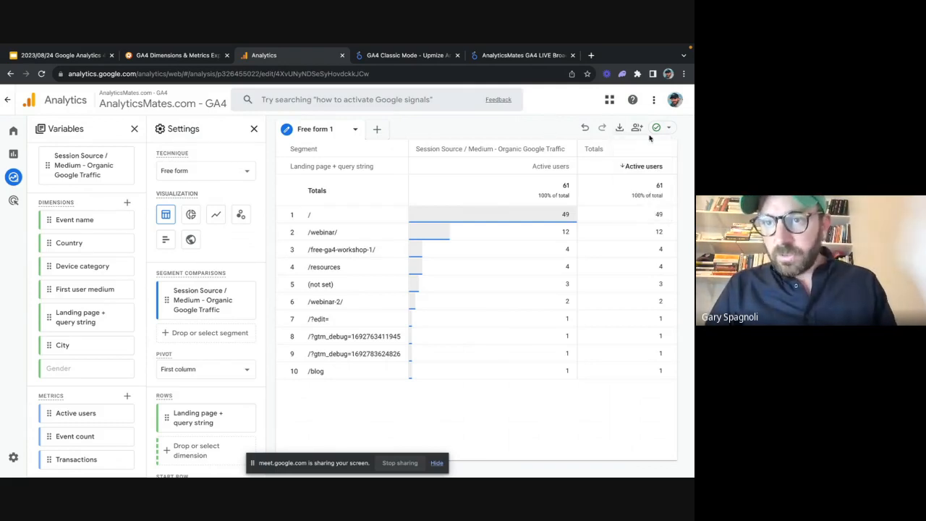
Step: Share the free form exploration in read-only mode with all users of the property
{"action": "left_click", "coordinate": [637, 127]}
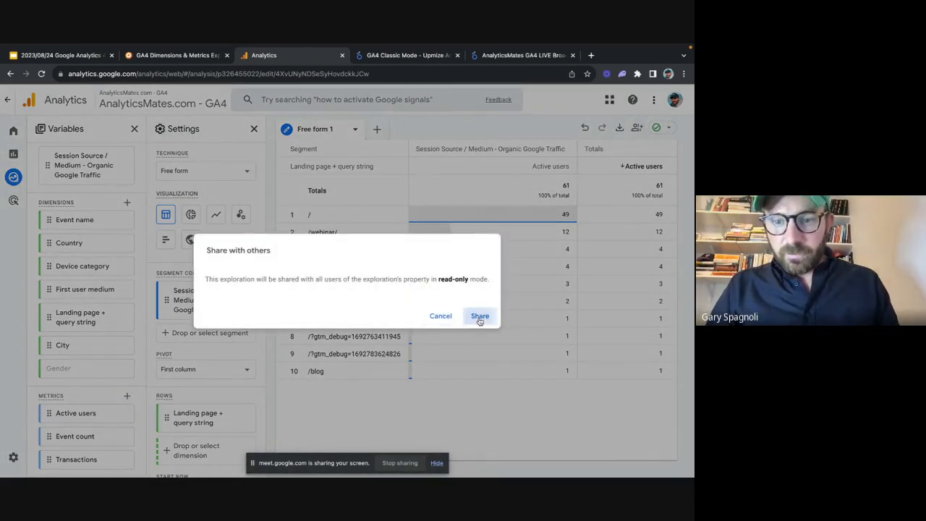
{"action": "left_click", "coordinate": [480, 315]}
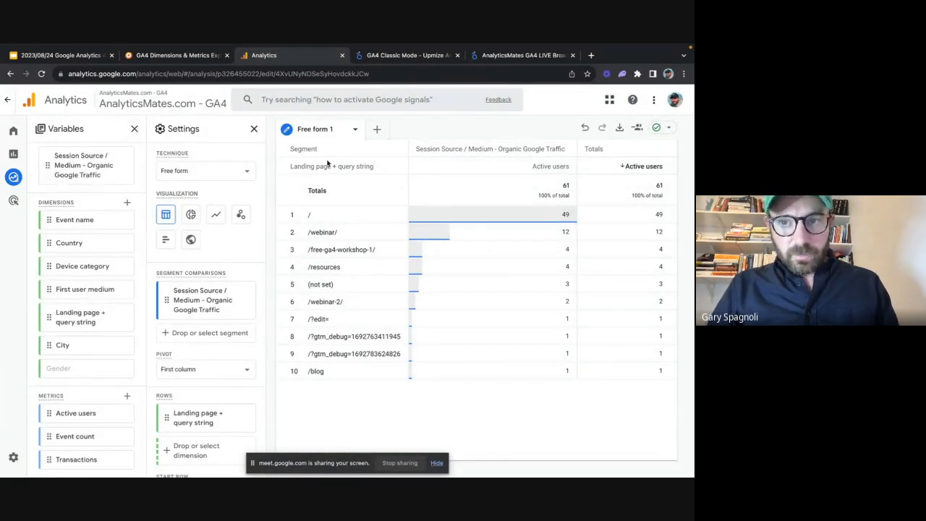
{"action": "left_click", "coordinate": [356, 129]}
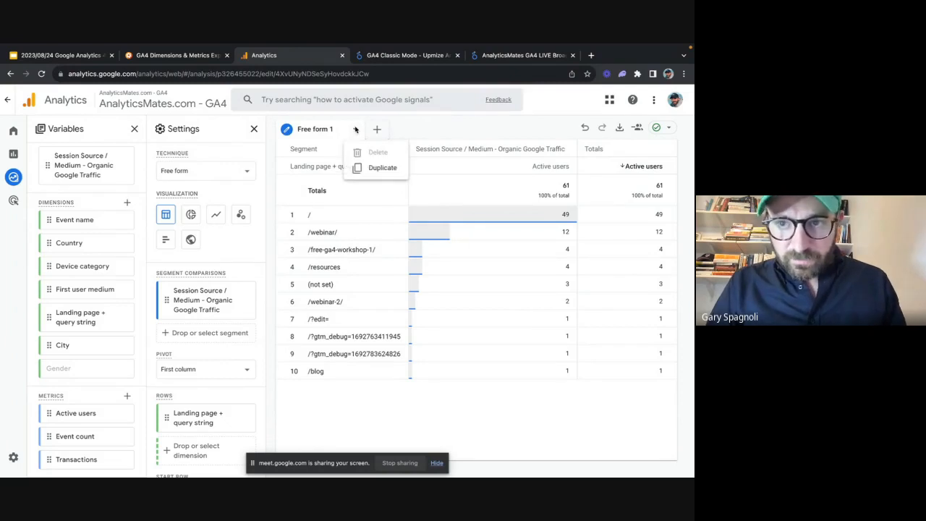
{"action": "left_click", "coordinate": [356, 130]}
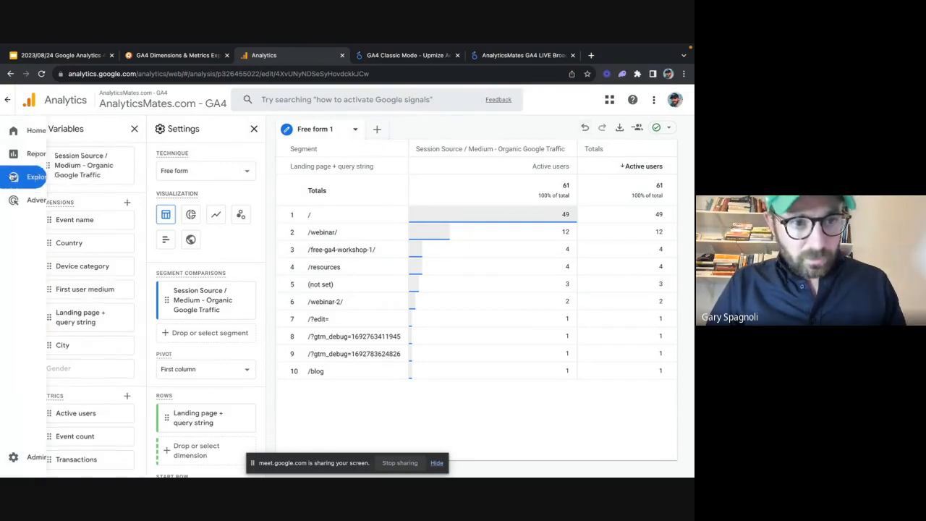
Step: Return to the Explorations list and rename the Free form exploration to "Organic Top Landing Pages"
{"action": "left_click", "coordinate": [13, 177]}
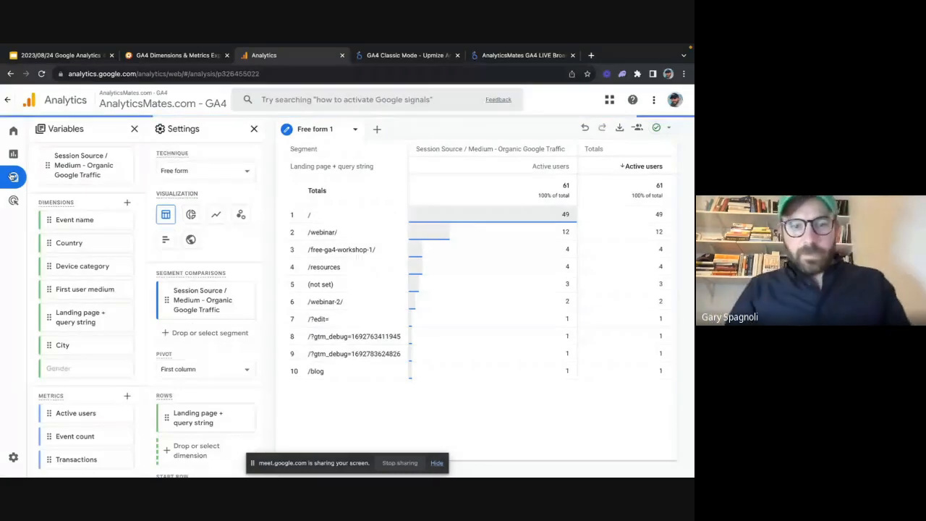
{"action": "left_click", "coordinate": [610, 342]}
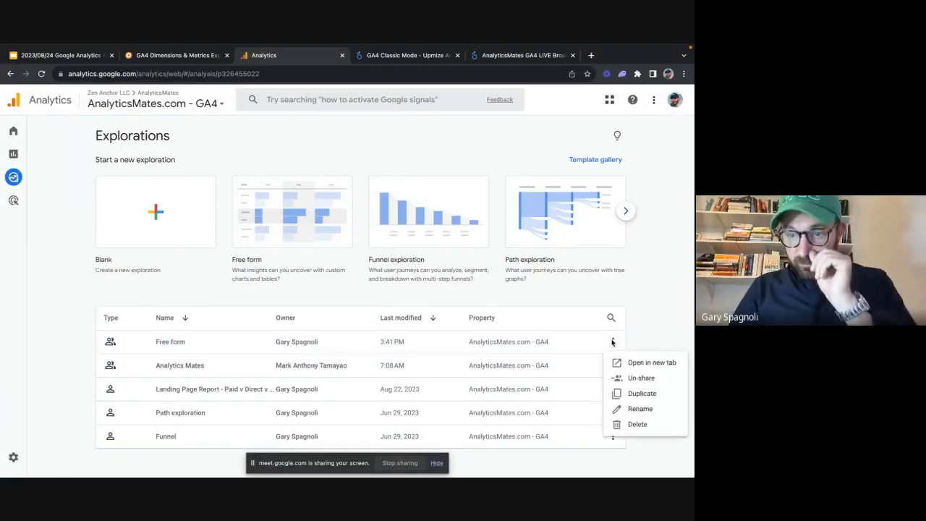
{"action": "left_click", "coordinate": [631, 409]}
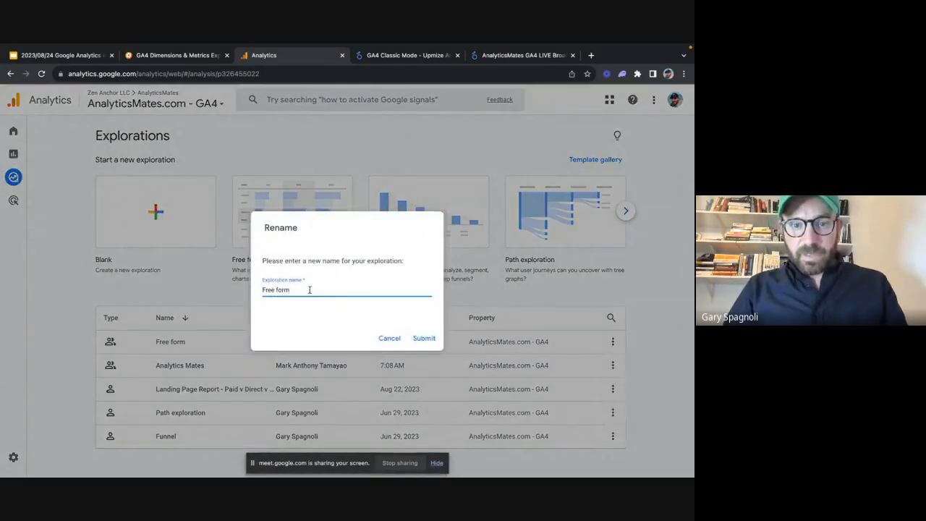
{"action": "type", "text": "Organic Top Landing Pages"}
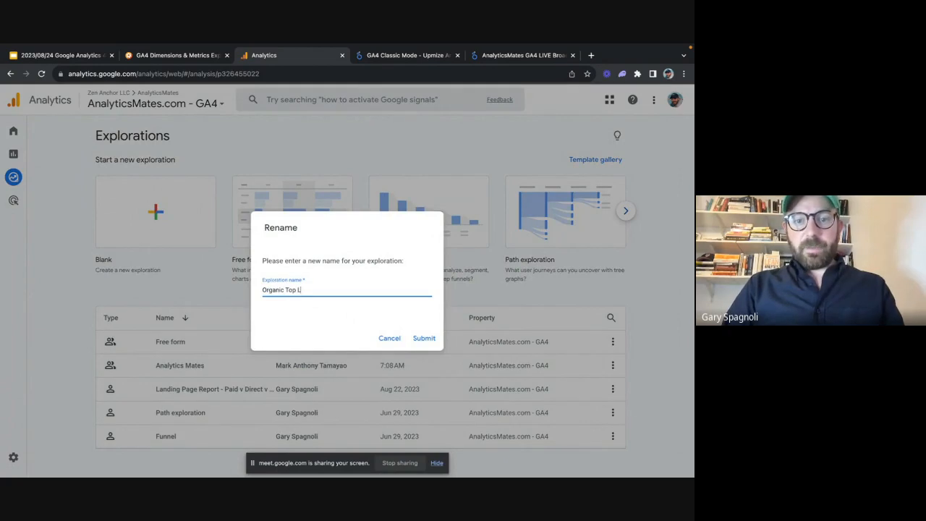
{"action": "left_click", "coordinate": [424, 338]}
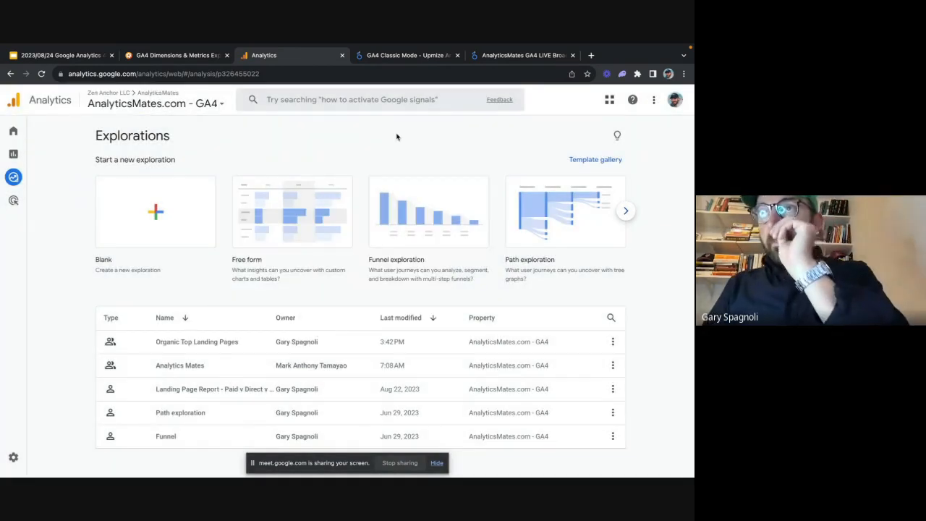
Step: Open the Organic Top Landing Pages exploration and remove the Organic Google Traffic segment from its segment comparisons
{"action": "left_click", "coordinate": [233, 342]}
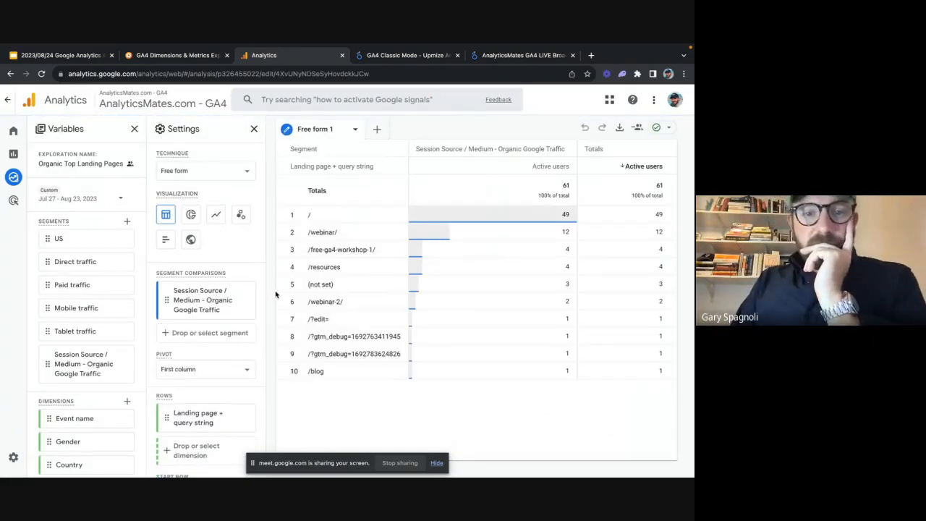
{"action": "scroll", "coordinate": [233, 390], "scroll_direction": "down", "scroll_amount": 5}
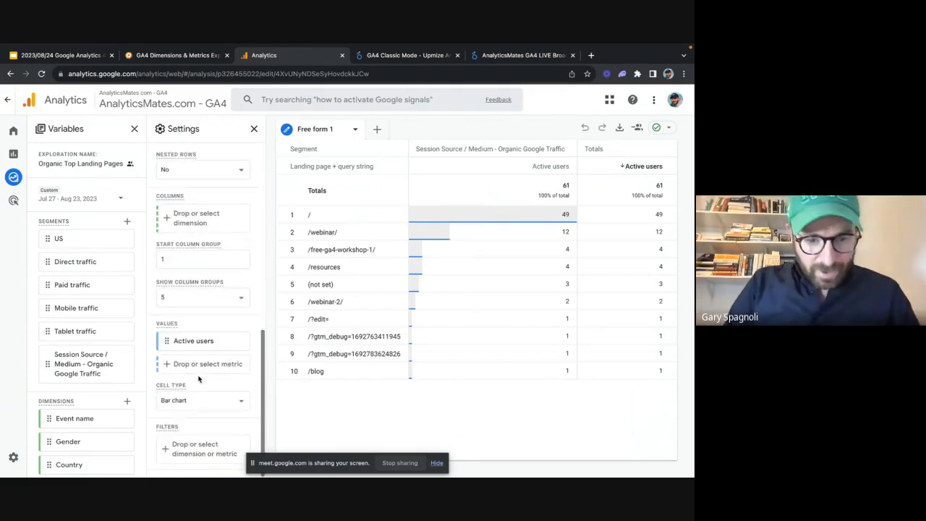
{"action": "scroll", "coordinate": [203, 282], "scroll_direction": "up", "scroll_amount": 4}
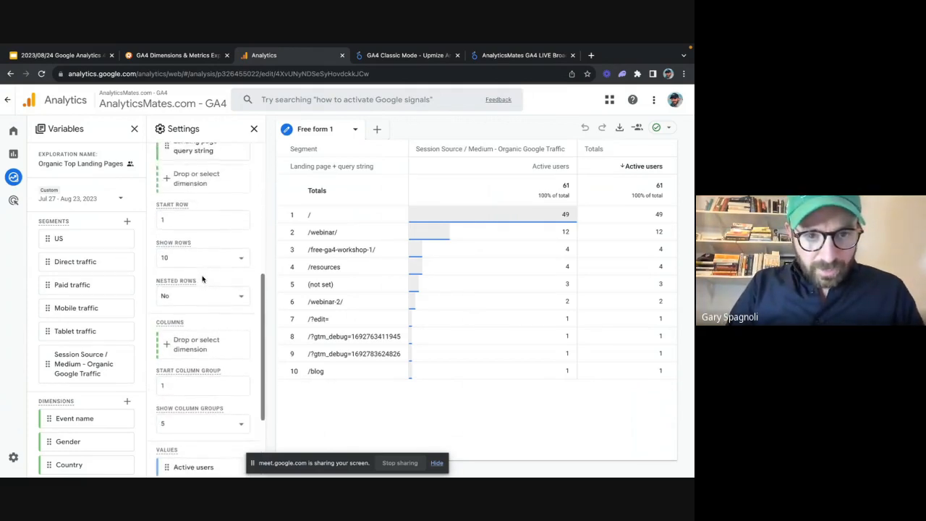
{"action": "scroll", "coordinate": [202, 239], "scroll_direction": "up", "scroll_amount": 4}
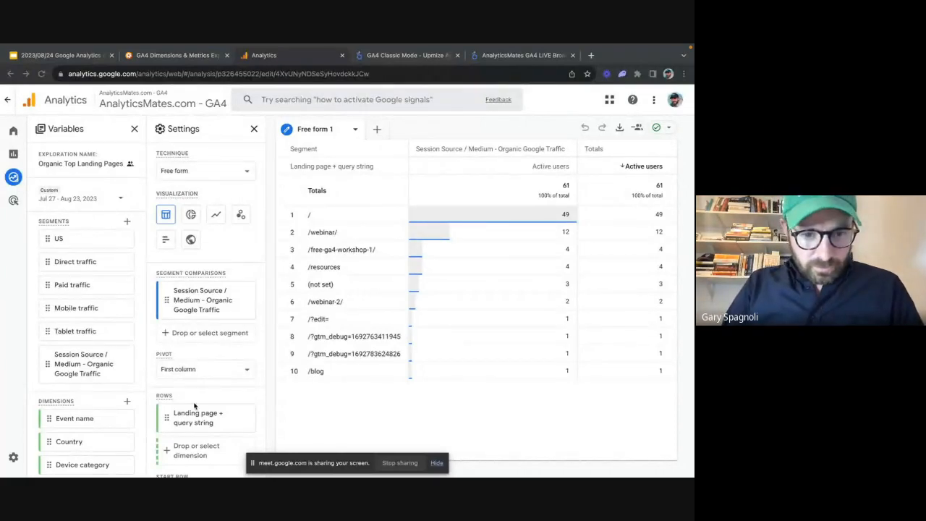
{"action": "left_click", "coordinate": [232, 317]}
{"action": "left_click", "coordinate": [241, 308]}
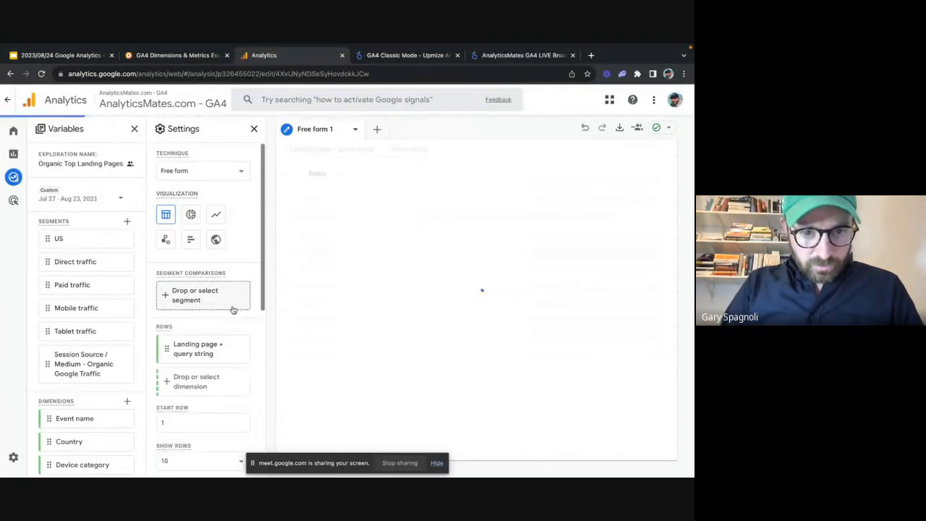
Step: Preview the landing page data as a donut chart and return to the table visualization
{"action": "scroll", "coordinate": [228, 355], "scroll_direction": "down", "scroll_amount": 3}
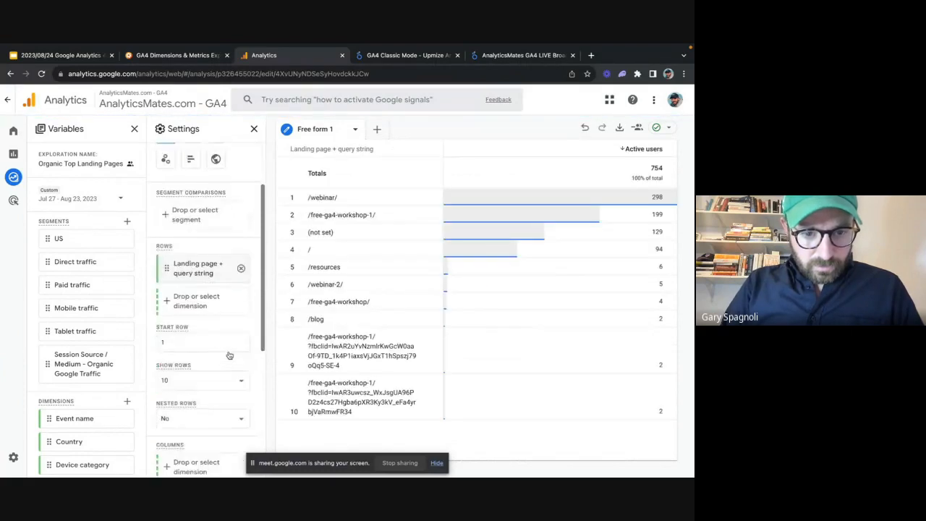
{"action": "scroll", "coordinate": [228, 354], "scroll_direction": "down", "scroll_amount": 3}
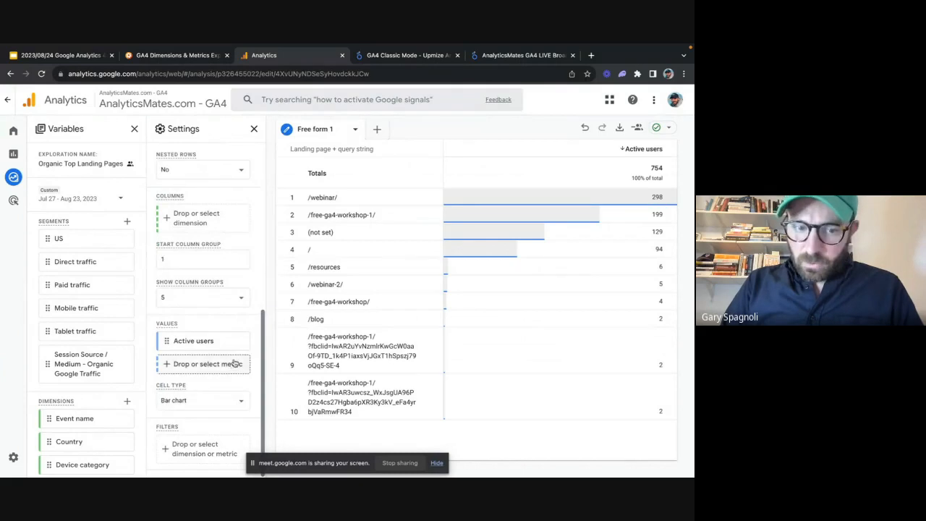
{"action": "scroll", "coordinate": [231, 361], "scroll_direction": "up", "scroll_amount": 6}
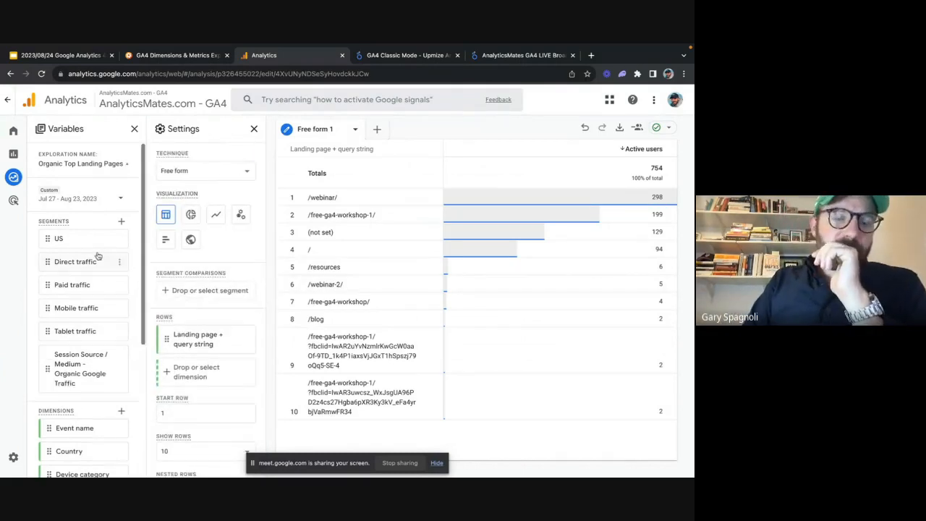
{"action": "scroll", "coordinate": [87, 250], "scroll_direction": "down", "scroll_amount": 3}
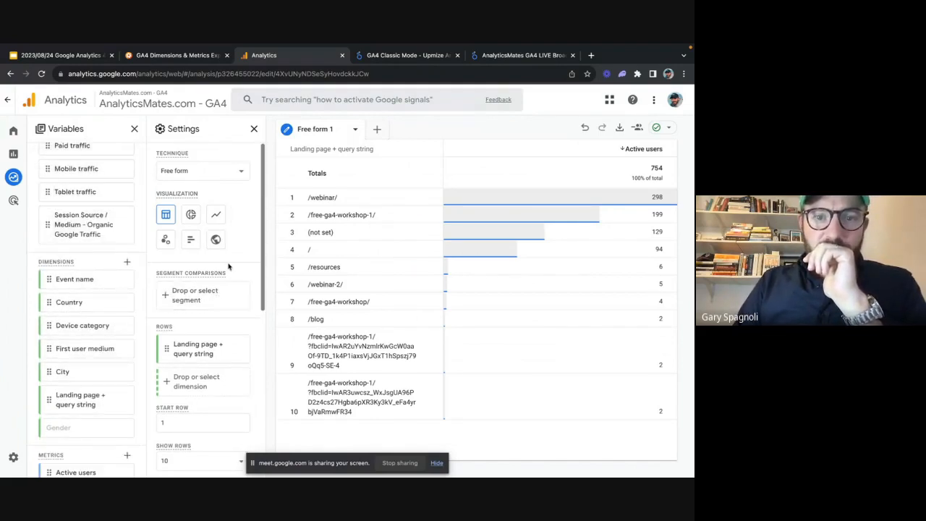
{"action": "left_click", "coordinate": [193, 216]}
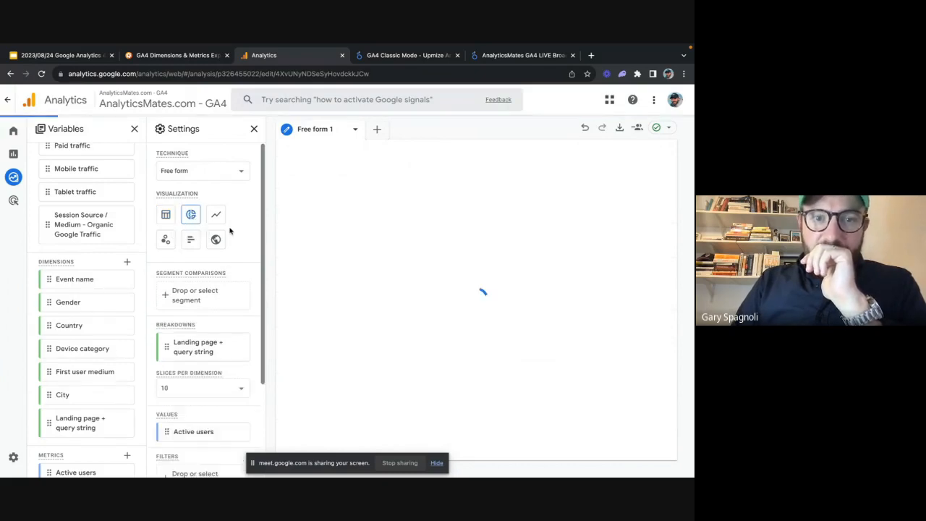
{"action": "mouse_move", "coordinate": [396, 282]}
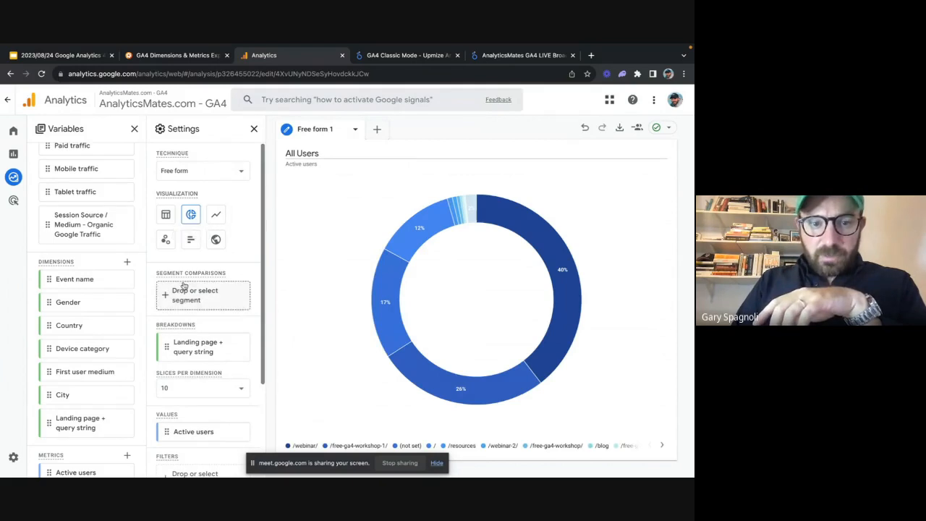
{"action": "left_click", "coordinate": [166, 215]}
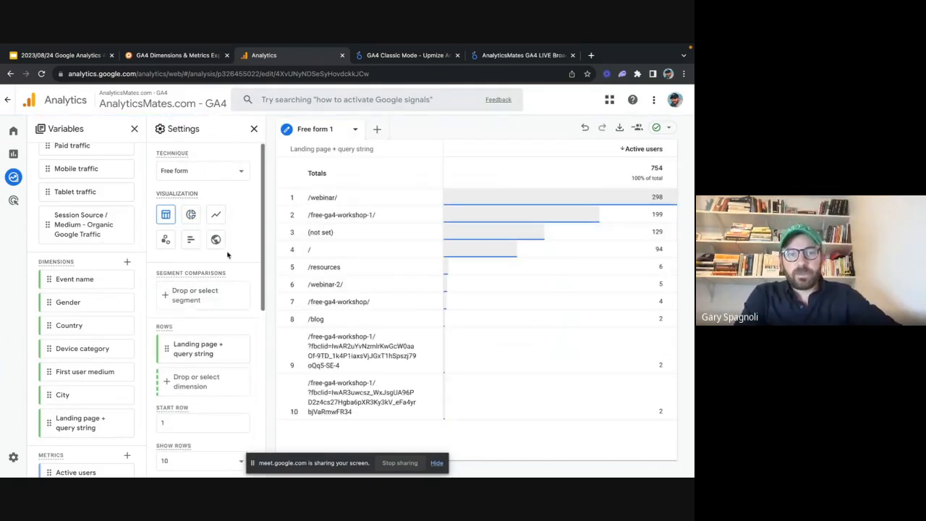
Step: Try the scatter plot visualization and switch the landing page data to a bar chart
{"action": "left_click", "coordinate": [169, 240]}
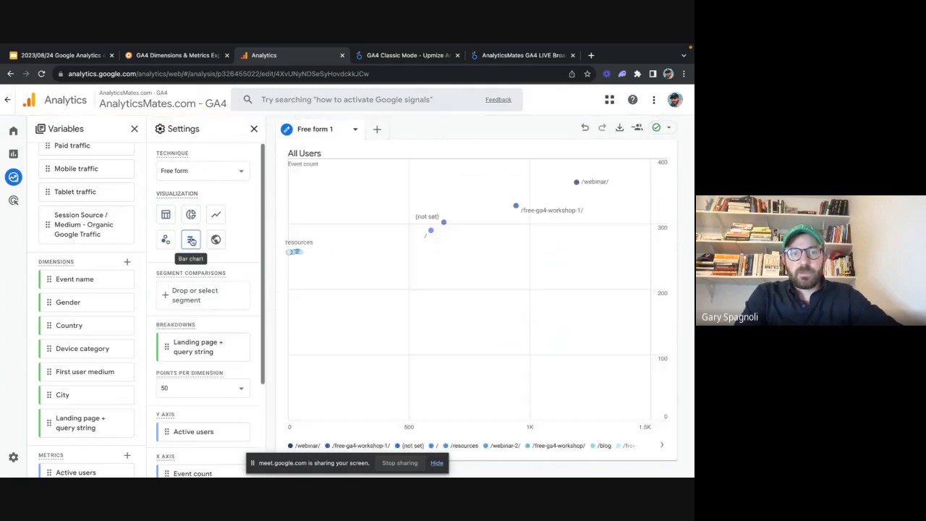
{"action": "left_click", "coordinate": [191, 240]}
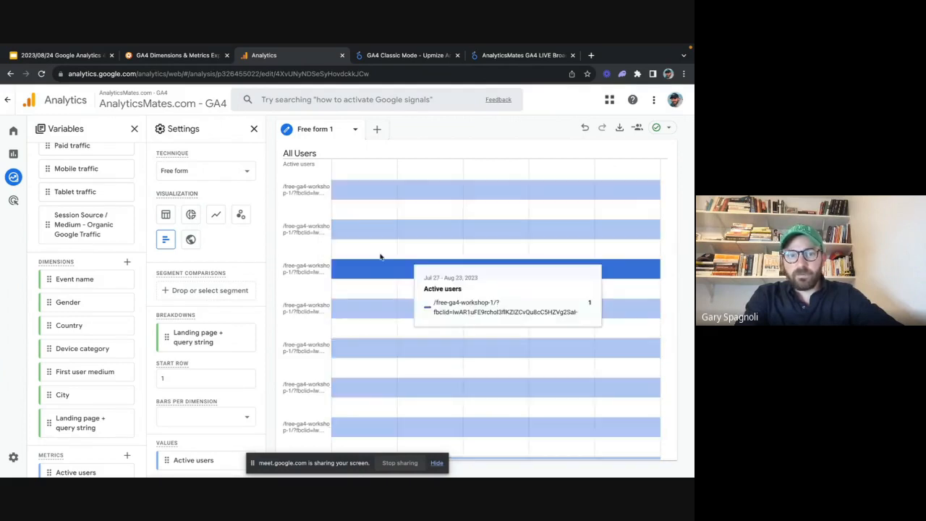
{"action": "scroll", "coordinate": [197, 353], "scroll_direction": "down", "scroll_amount": 2}
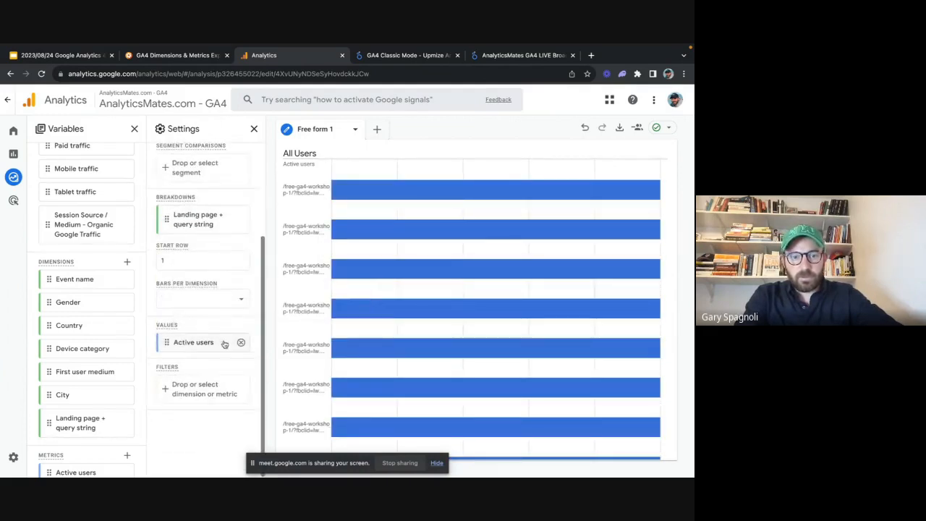
{"action": "scroll", "coordinate": [192, 332], "scroll_direction": "up", "scroll_amount": 2}
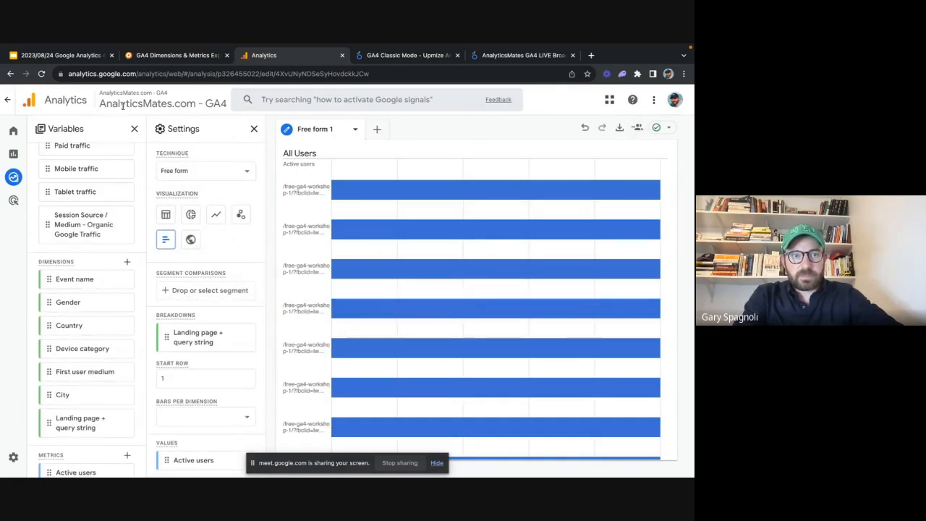
Step: Leave the exploration and switch to the Google Slides deck to review the slides on creating custom reports in GA4 and the main components of Explorations
{"action": "left_click", "coordinate": [9, 100]}
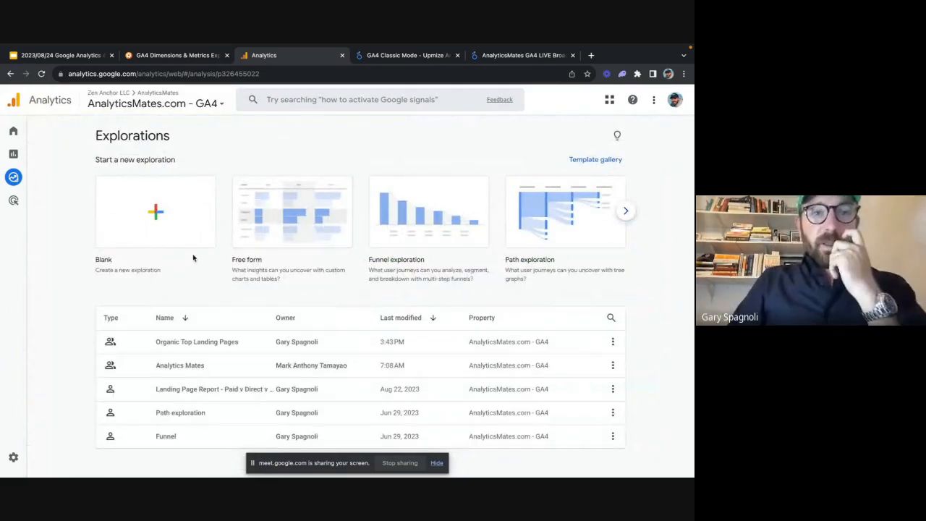
{"action": "left_click", "coordinate": [72, 55]}
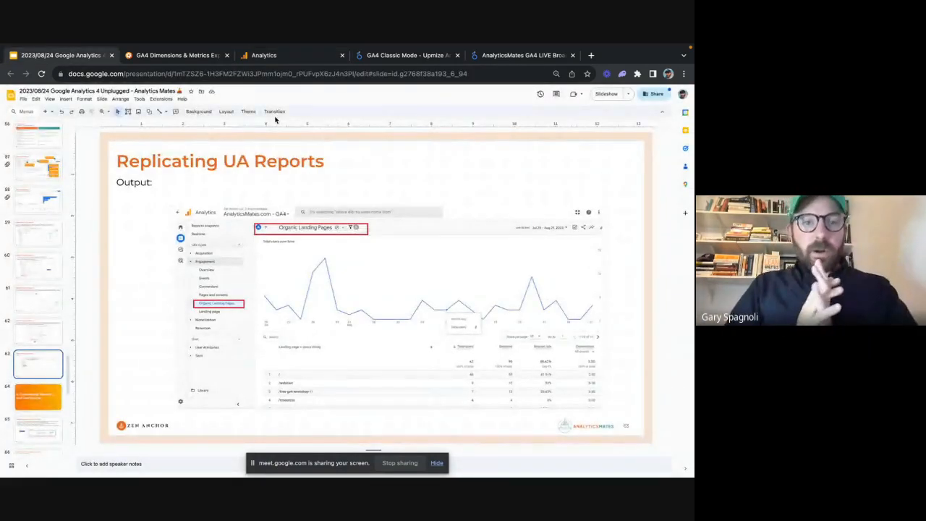
{"action": "left_click", "coordinate": [24, 400]}
{"action": "scroll", "coordinate": [46, 362], "scroll_direction": "down", "scroll_amount": 3}
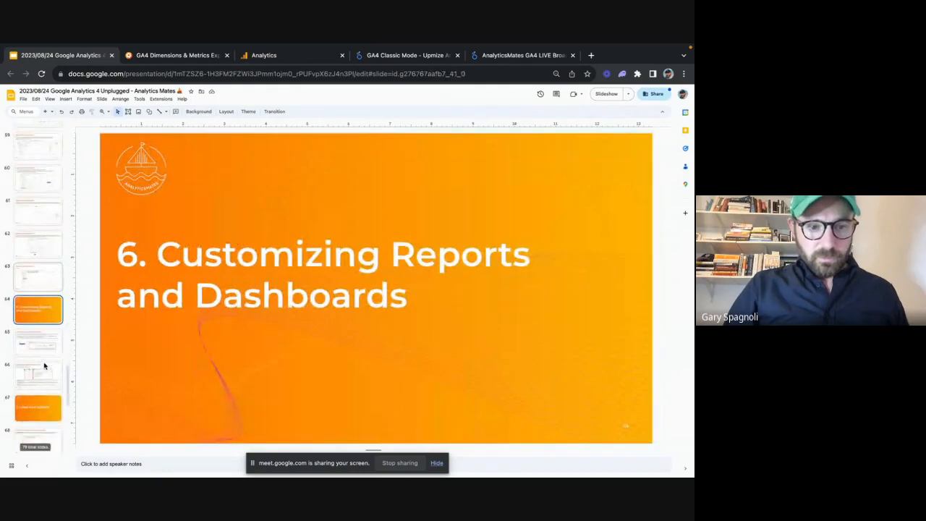
{"action": "left_click", "coordinate": [47, 354]}
{"action": "scroll", "coordinate": [47, 353], "scroll_direction": "down", "scroll_amount": 1}
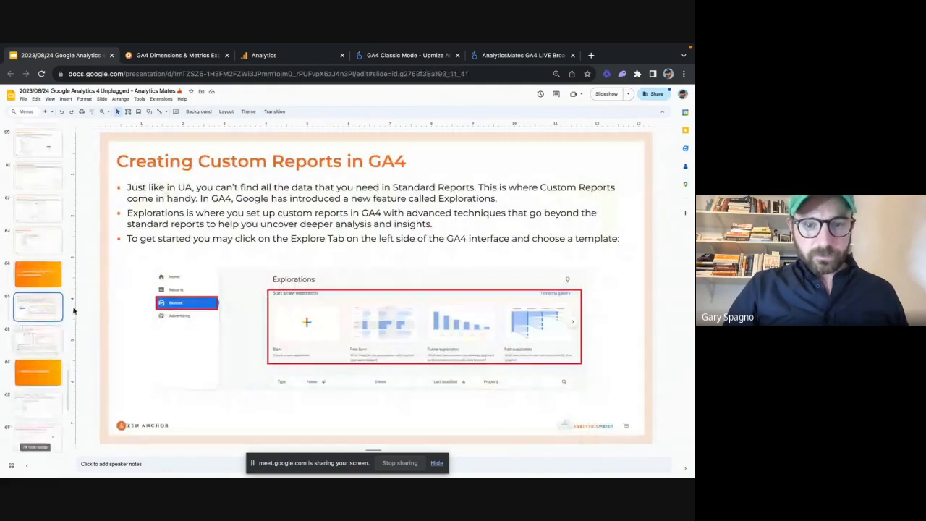
{"action": "left_click", "coordinate": [52, 339]}
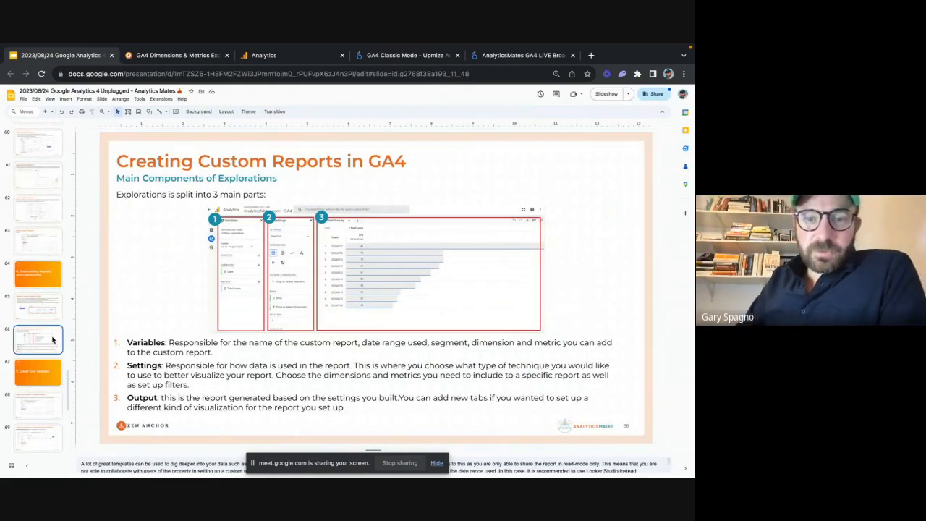
{"action": "scroll", "coordinate": [52, 339], "scroll_direction": "down", "scroll_amount": 3}
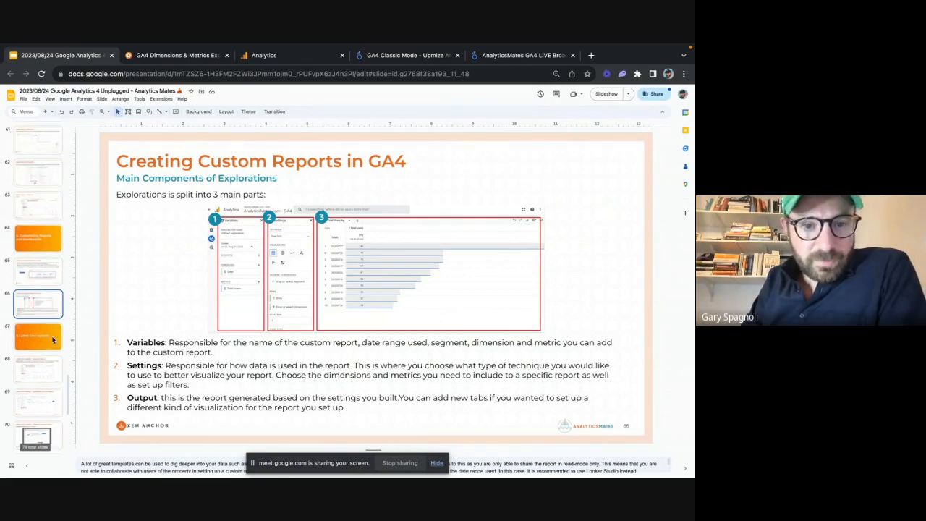
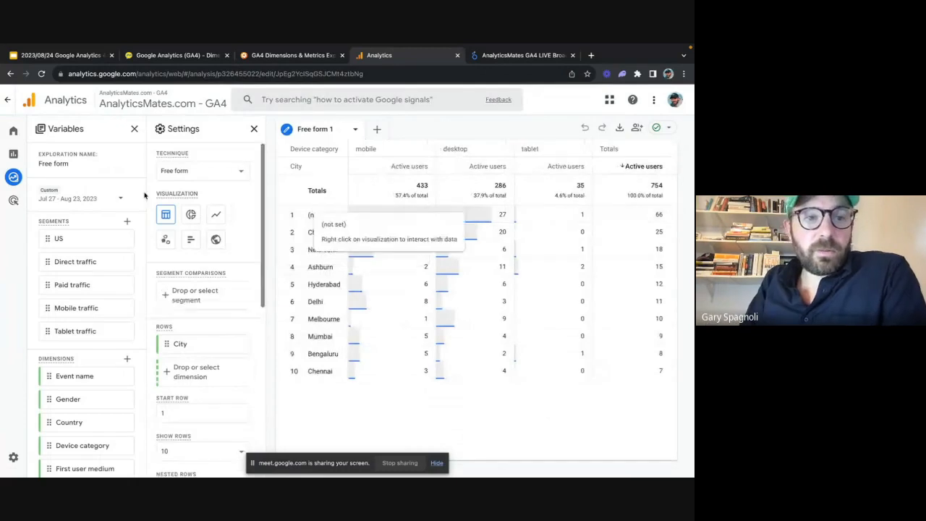
Step: Examine the metrics available to import into the Free form exploration, including the Ecommerce group, and close the selection unchanged
{"action": "scroll", "coordinate": [93, 281], "scroll_direction": "down", "scroll_amount": 3}
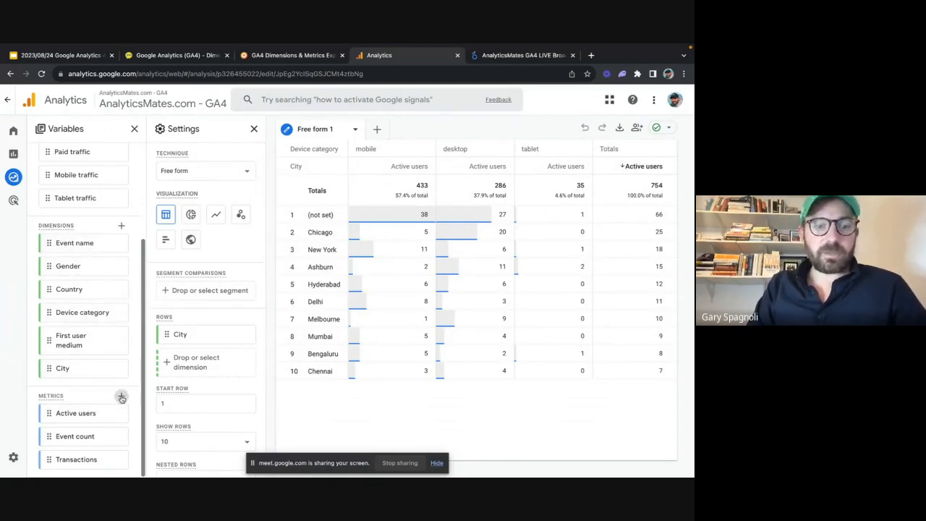
{"action": "left_click", "coordinate": [122, 397]}
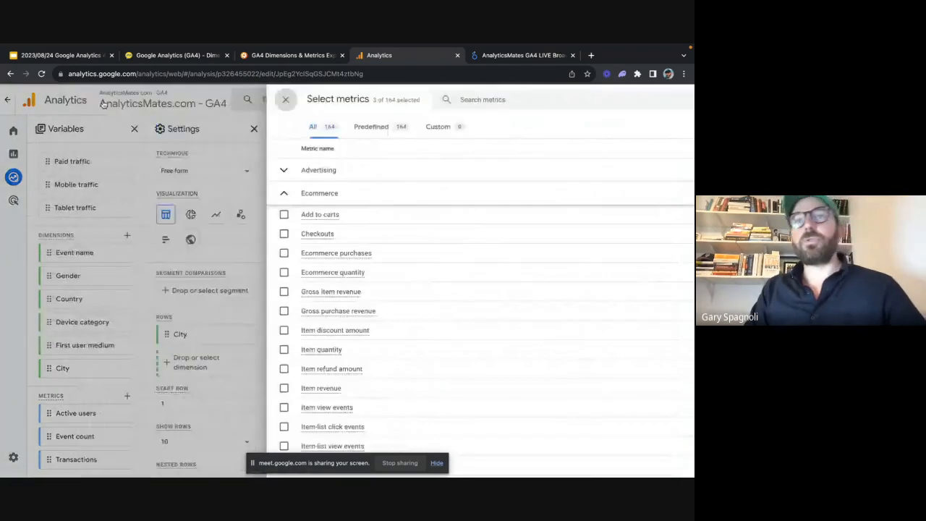
{"action": "left_click", "coordinate": [103, 103]}
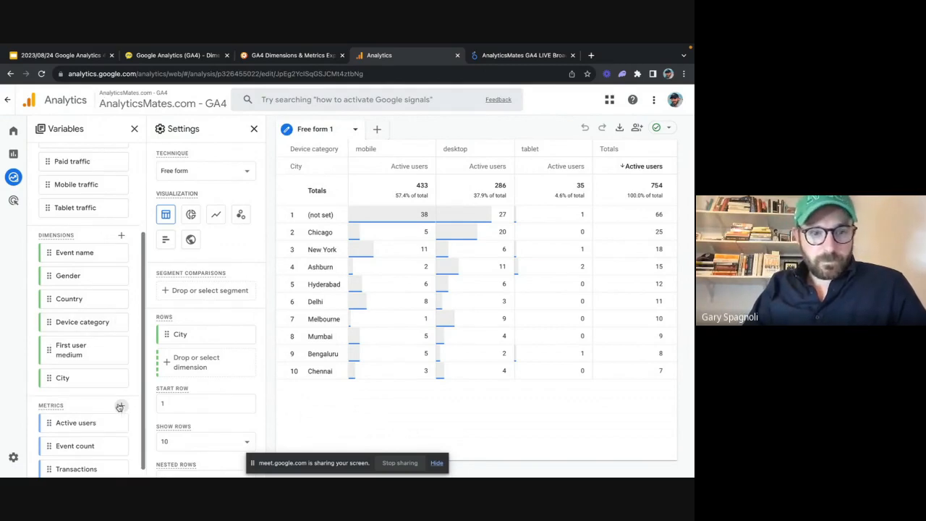
Step: Search the available dimensions for source and device, and import Device brand in place of Device category
{"action": "left_click", "coordinate": [122, 238]}
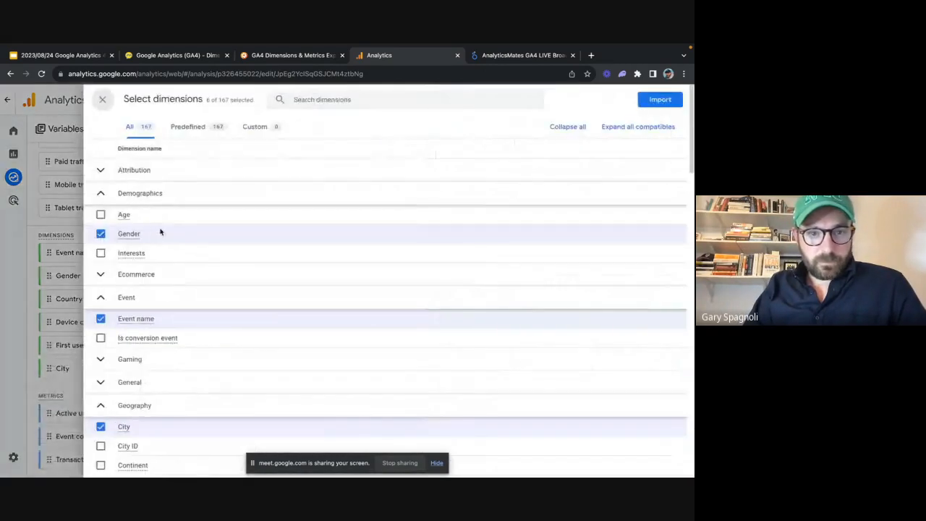
{"action": "left_click", "coordinate": [467, 101]}
{"action": "type", "text": "sour"}
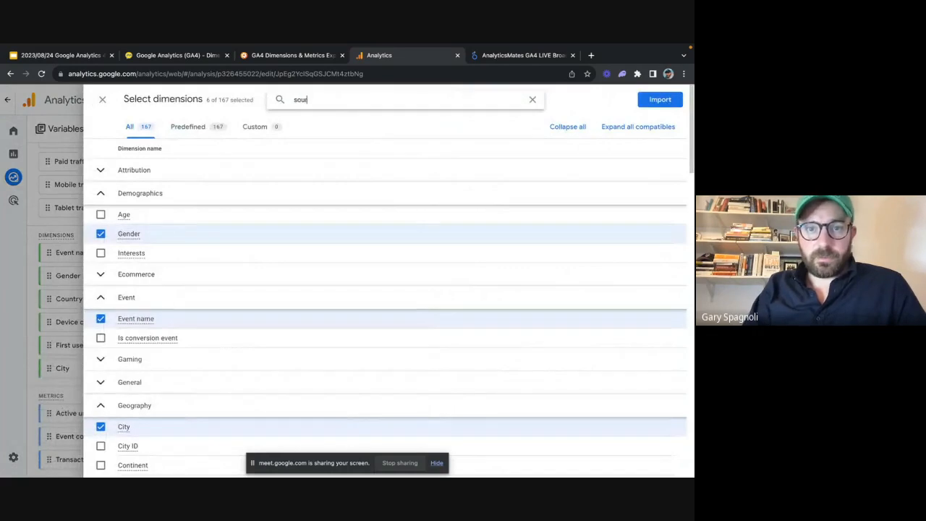
{"action": "type", "text": "ce"}
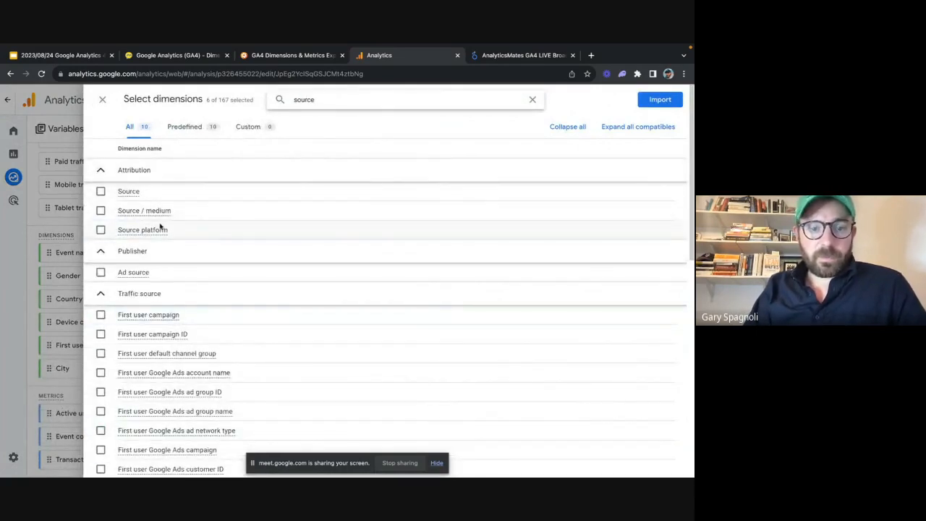
{"action": "double_click", "coordinate": [306, 99]}
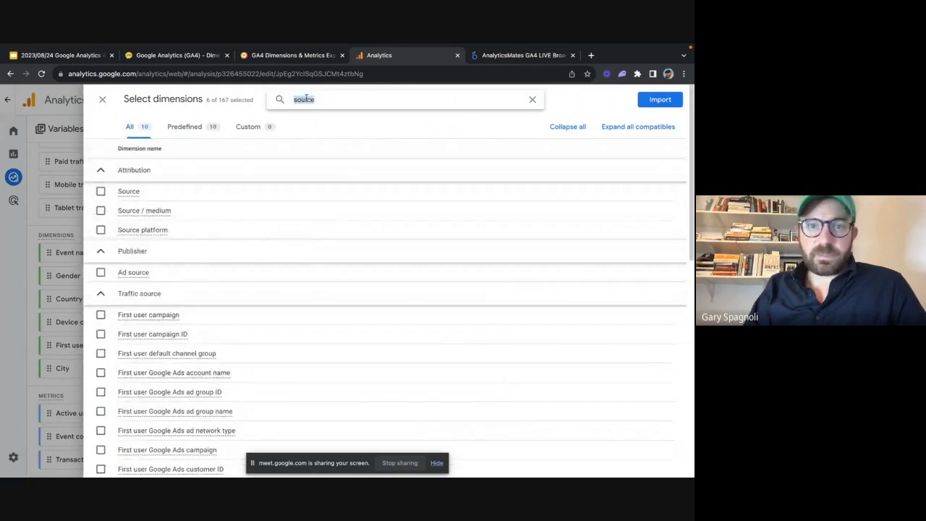
{"action": "type", "text": "device"}
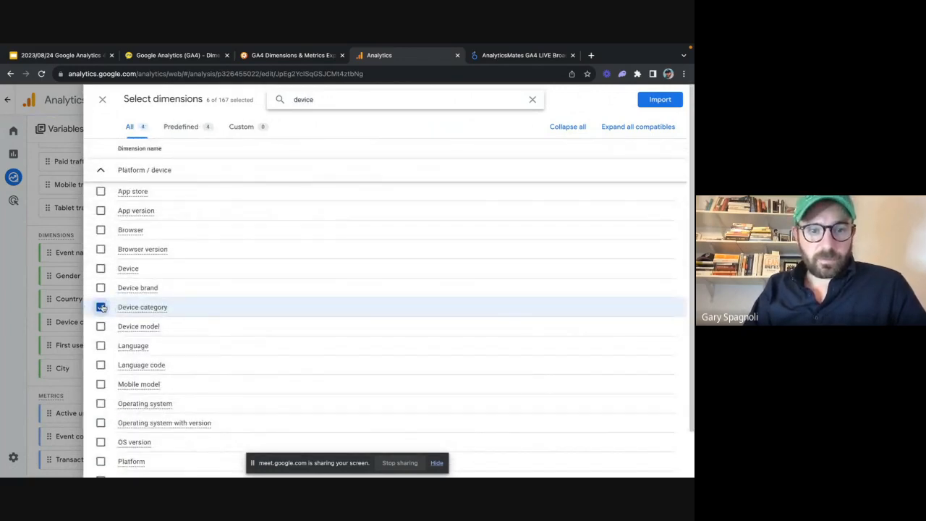
{"action": "left_click", "coordinate": [659, 99]}
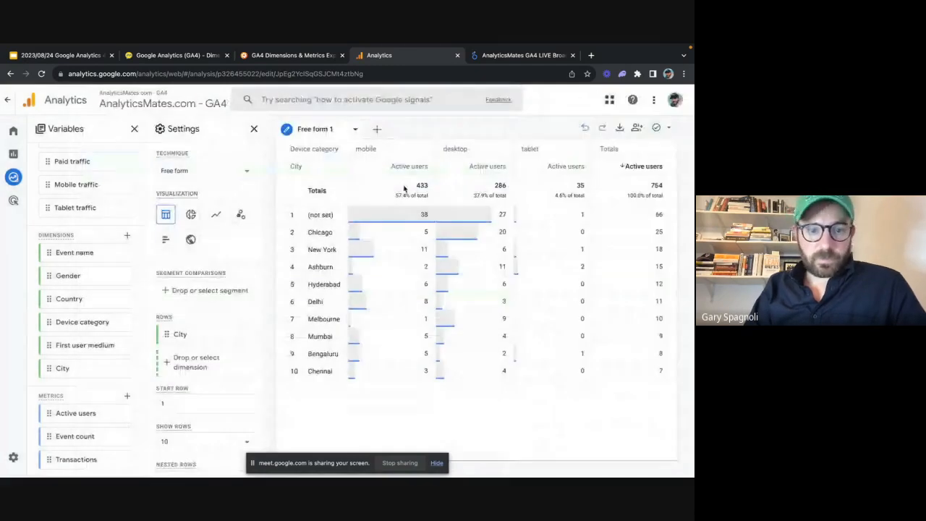
Step: Replace City with Device brand as the row dimension of the Free form table
{"action": "left_click_drag", "start_coordinate": [83, 369], "coordinate": [204, 368]}
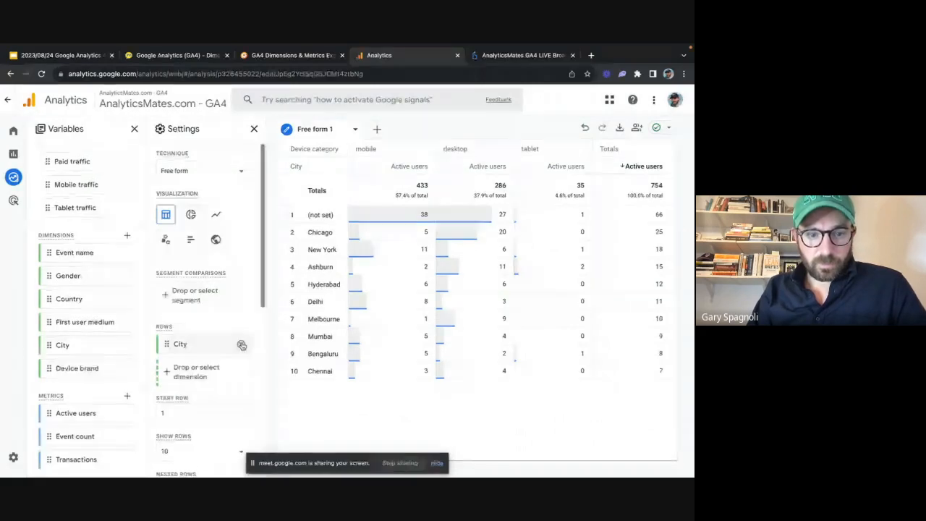
{"action": "left_click", "coordinate": [241, 344]}
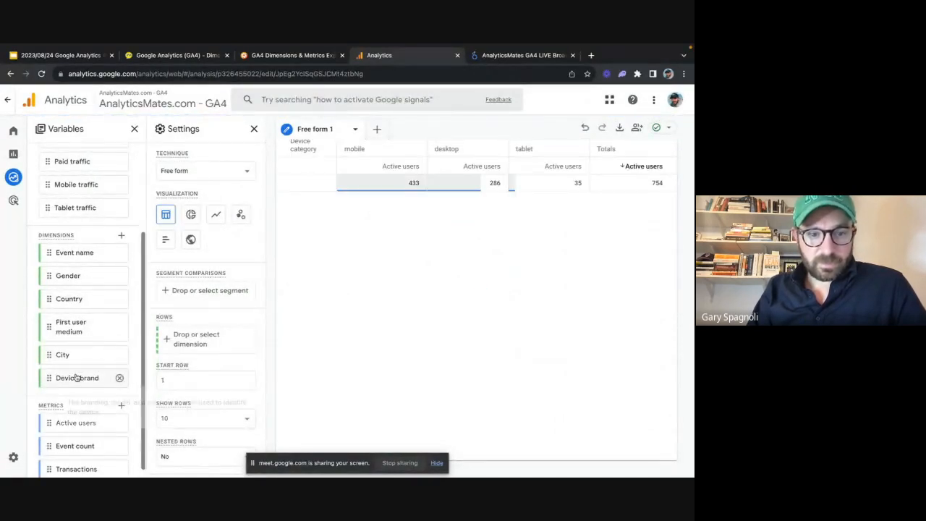
{"action": "left_click_drag", "start_coordinate": [76, 378], "coordinate": [192, 348]}
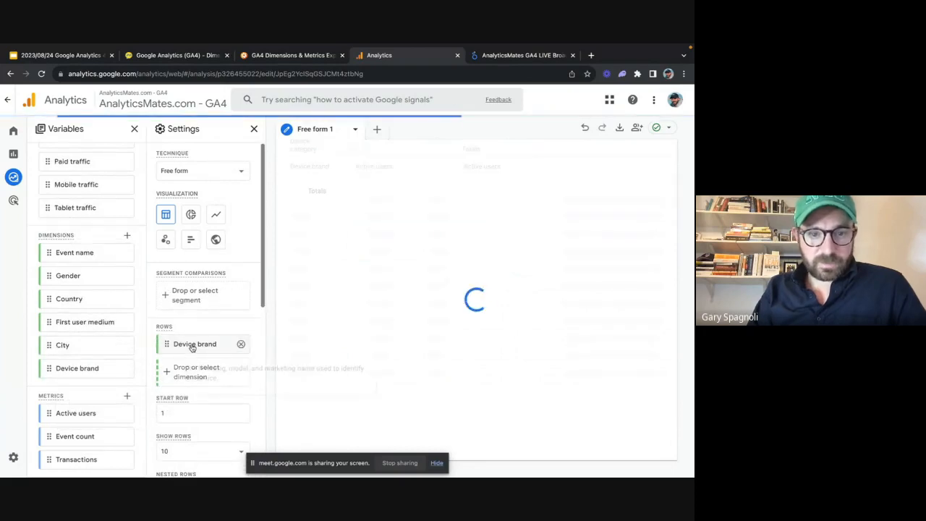
{"action": "scroll", "coordinate": [206, 340], "scroll_direction": "down", "scroll_amount": 1}
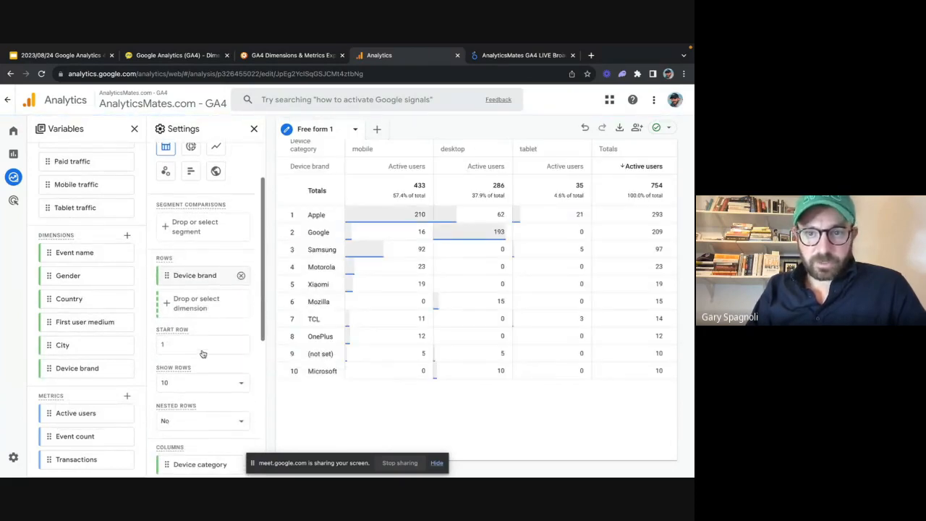
{"action": "scroll", "coordinate": [206, 340], "scroll_direction": "up", "scroll_amount": 1}
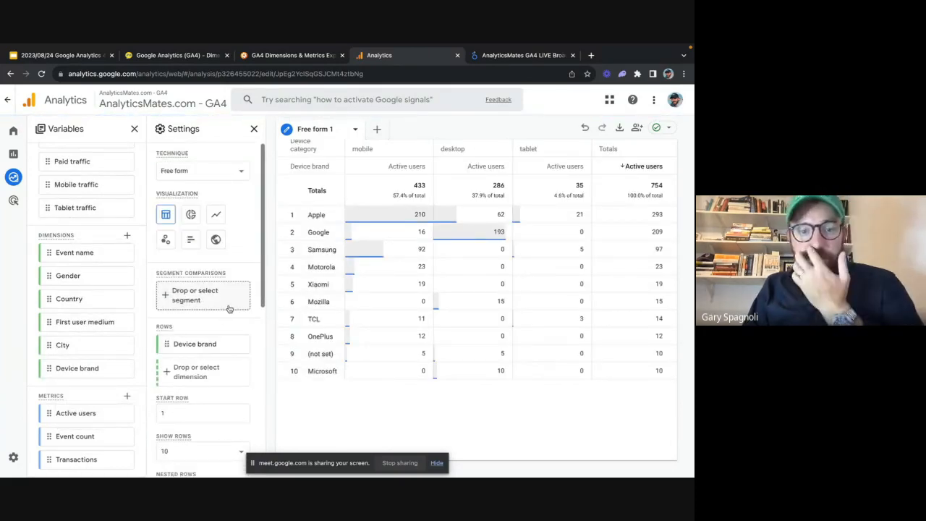
Step: Add First user medium as a row dimension and remove Device brand from the rows
{"action": "scroll", "coordinate": [217, 318], "scroll_direction": "down", "scroll_amount": 4}
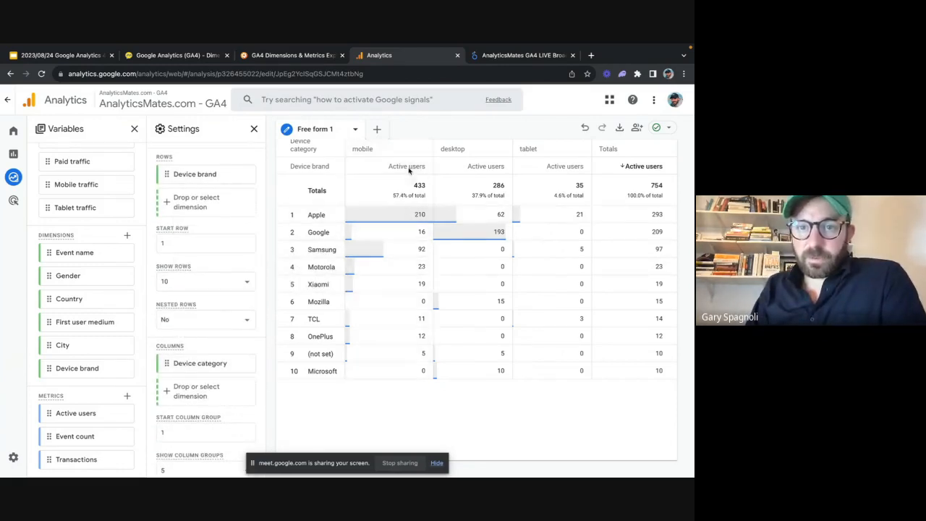
{"action": "scroll", "coordinate": [207, 326], "scroll_direction": "up", "scroll_amount": 3}
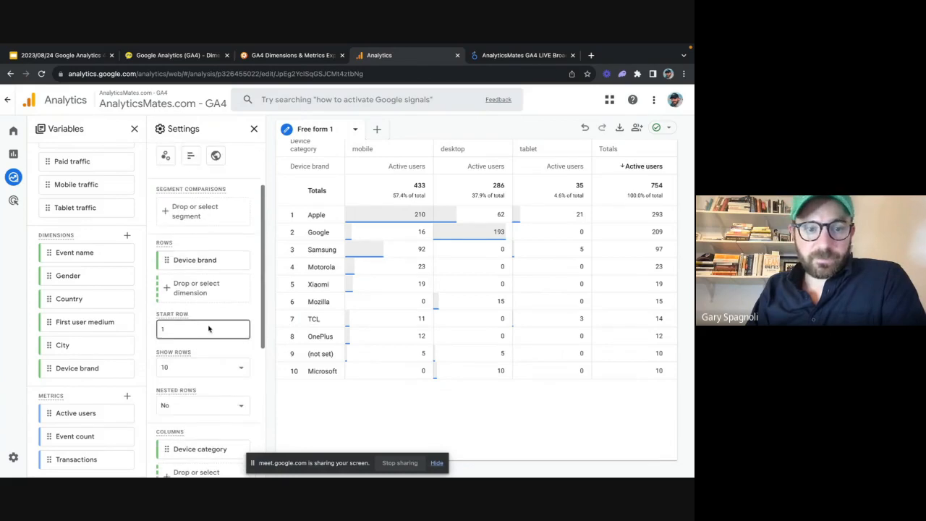
{"action": "scroll", "coordinate": [82, 314], "scroll_direction": "down", "scroll_amount": 1}
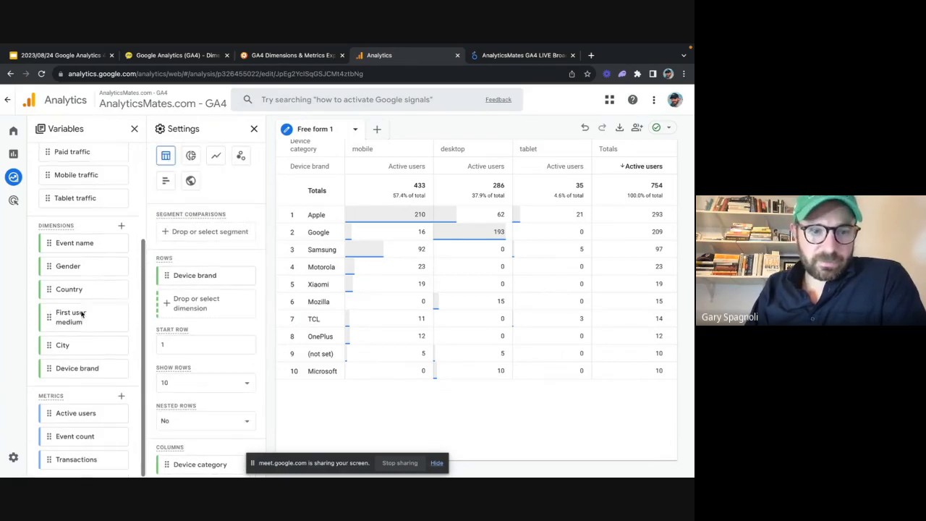
{"action": "left_click_drag", "start_coordinate": [85, 319], "coordinate": [150, 307]}
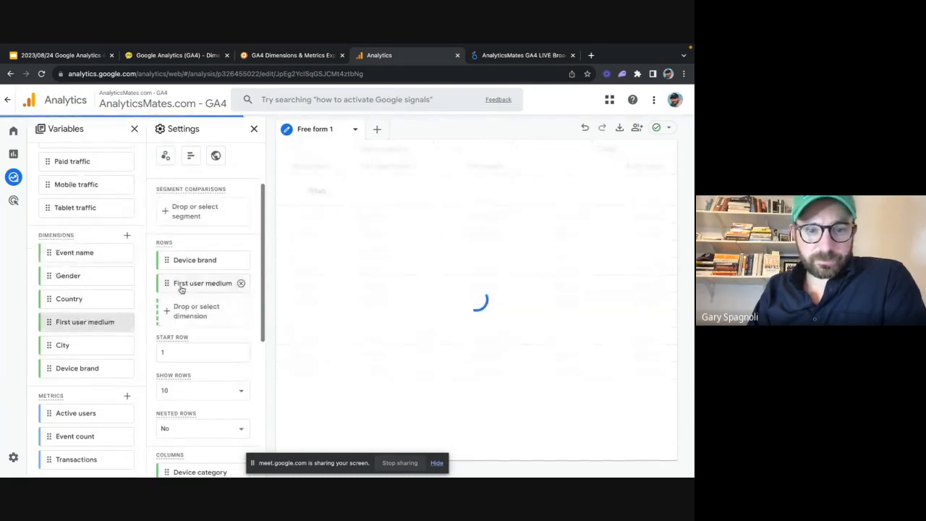
{"action": "left_click", "coordinate": [241, 261]}
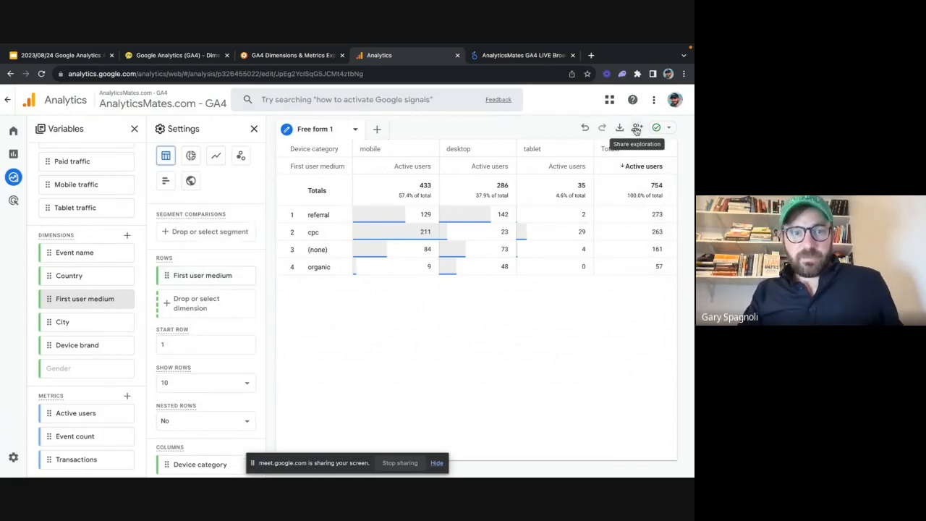
Step: Share the Free form exploration and return to the Explorations list
{"action": "left_click", "coordinate": [354, 133]}
{"action": "left_click", "coordinate": [354, 133]}
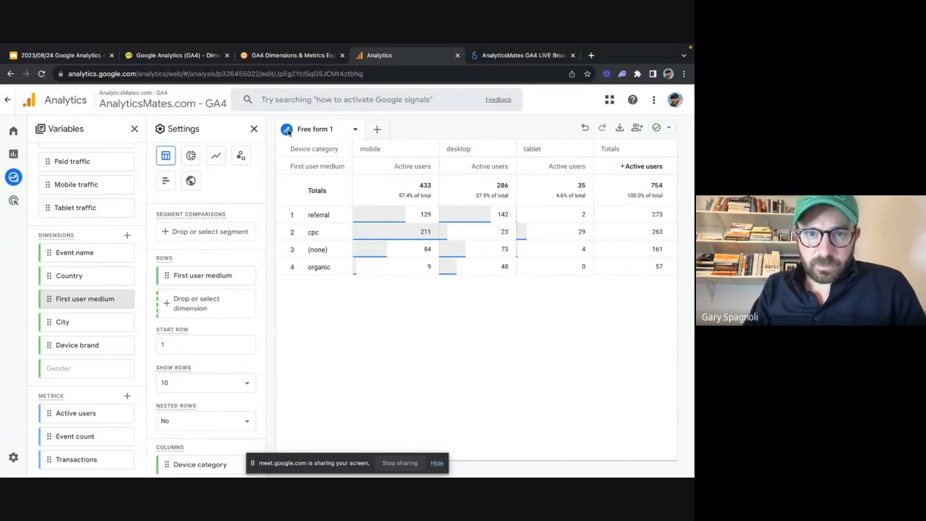
{"action": "left_click", "coordinate": [637, 128]}
{"action": "left_click", "coordinate": [479, 316]}
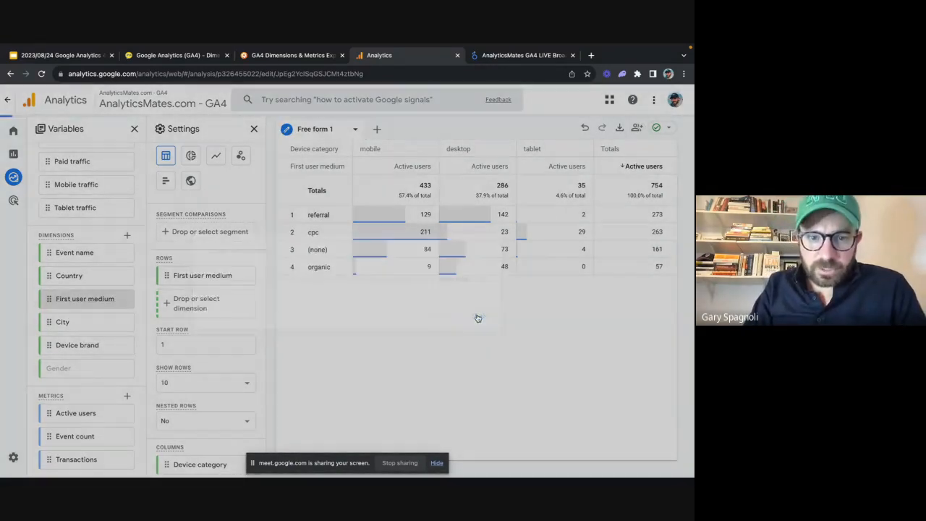
{"action": "left_click", "coordinate": [14, 178]}
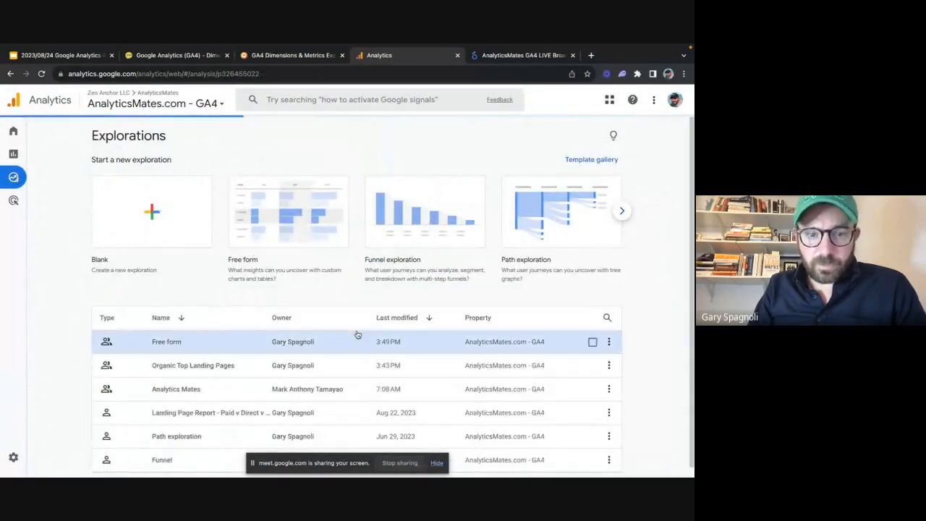
Step: Rename the Free form exploration as First User Source by Device Category
{"action": "left_click", "coordinate": [609, 341]}
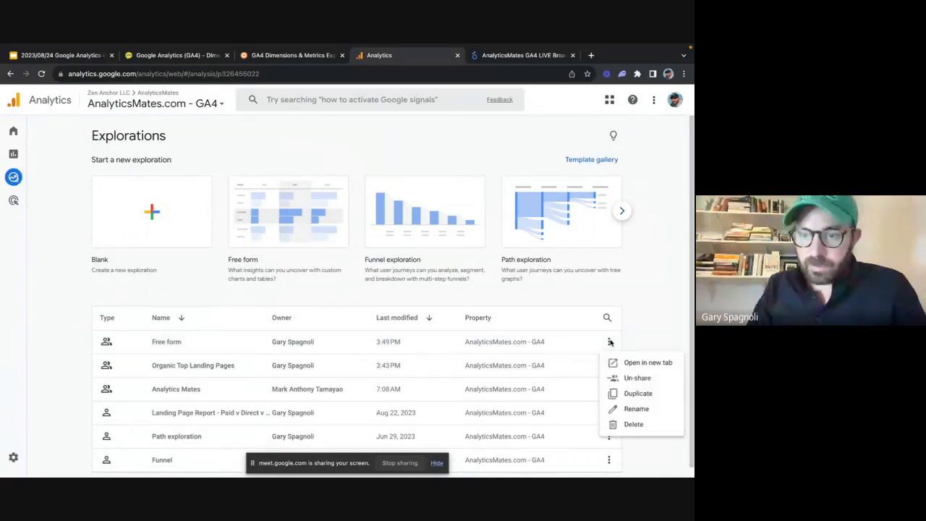
{"action": "left_click", "coordinate": [627, 409]}
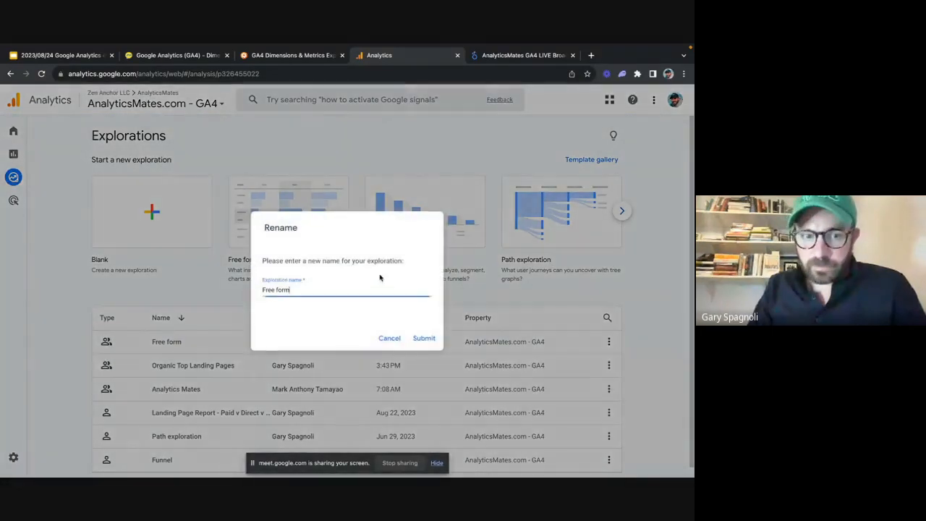
{"action": "triple_click", "coordinate": [318, 287]}
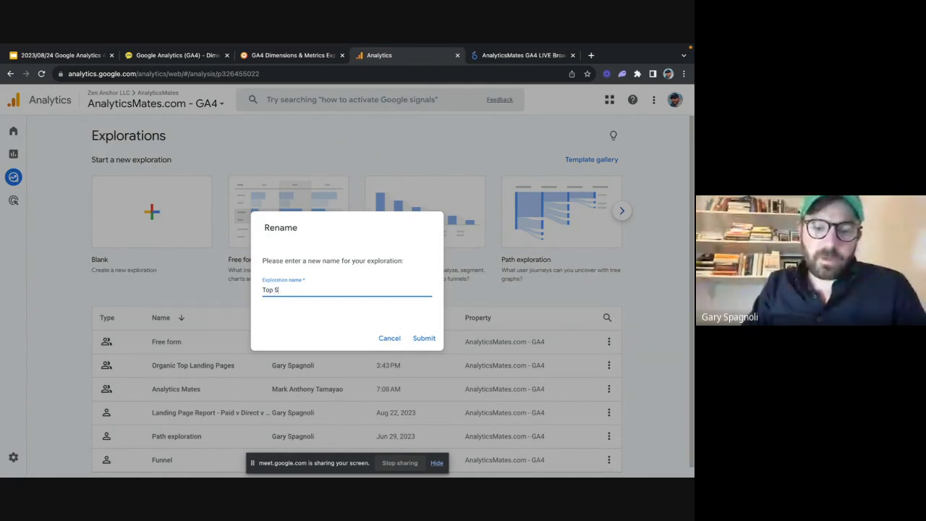
{"action": "type", "text": "Top First Us"}
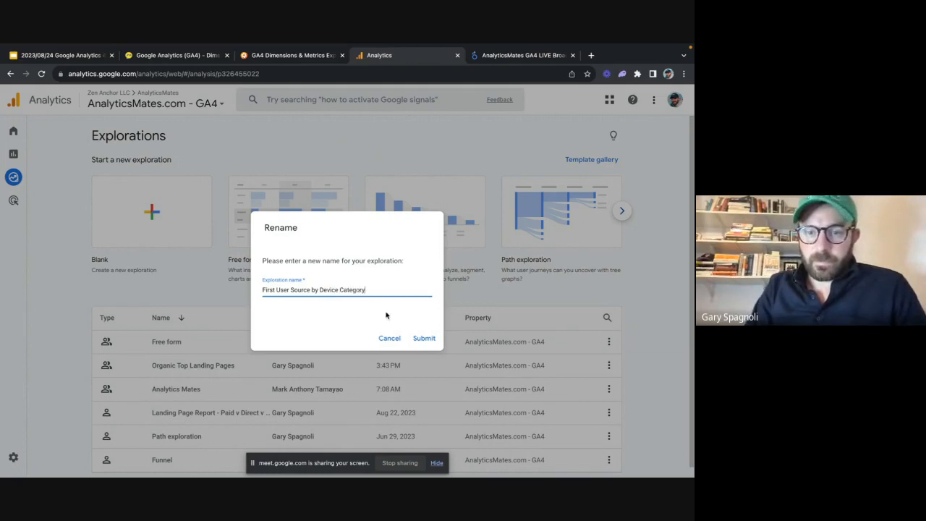
{"action": "left_click", "coordinate": [424, 338]}
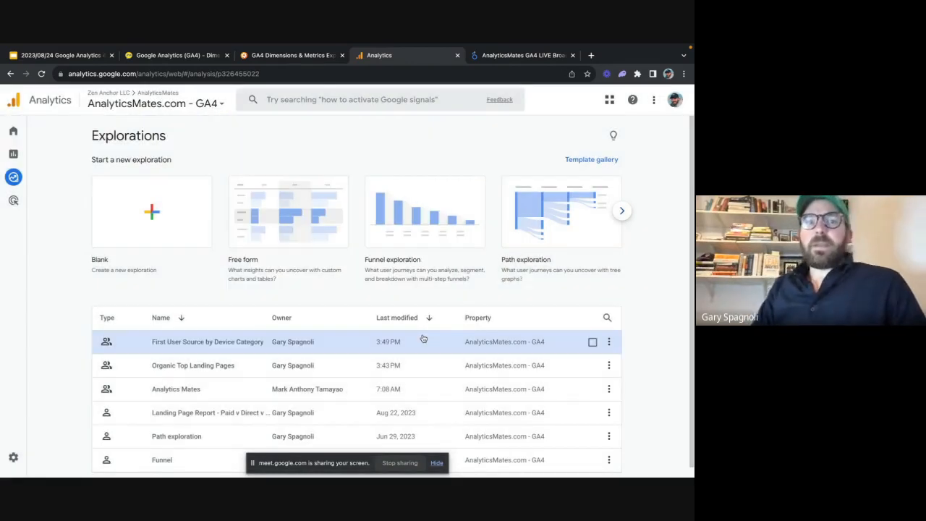
{"action": "scroll", "coordinate": [436, 312], "scroll_direction": "down", "scroll_amount": 1}
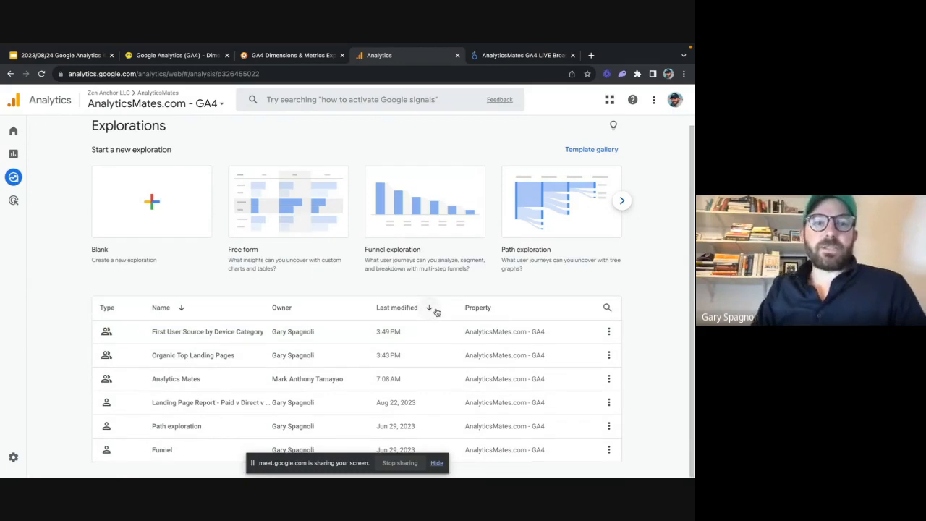
{"action": "scroll", "coordinate": [436, 312], "scroll_direction": "up", "scroll_amount": 1}
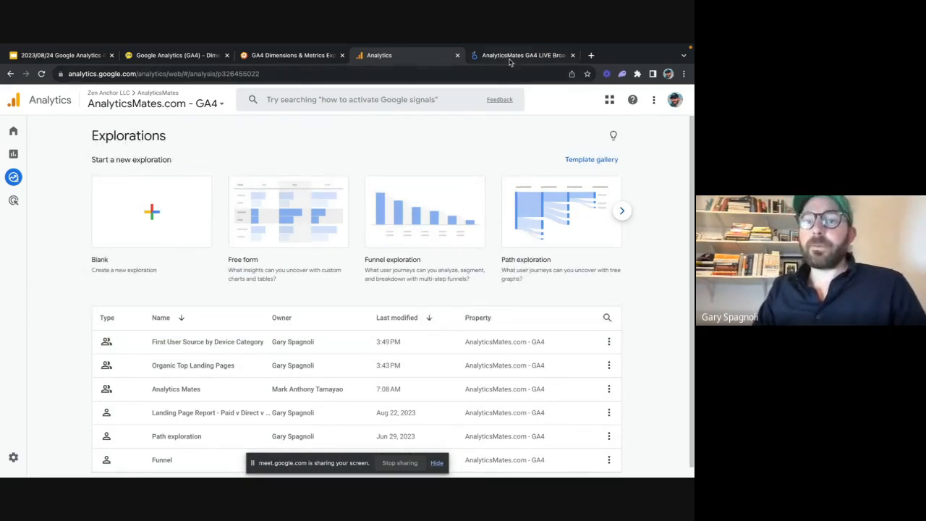
Step: Open Looker Studio in a new browser tab
{"action": "key", "text": "ctrl+t"}
{"action": "type", "text": "looke"}
{"action": "key", "text": "Return"}
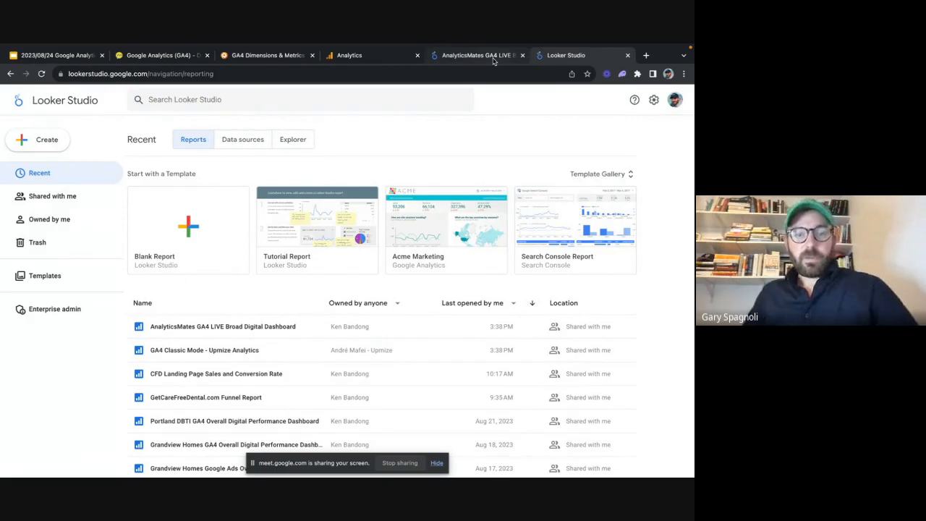
Step: Search the Looker Studio reports for analyticsmates and open the Analyticsmates GA4 Ecommerce Template
{"action": "left_click", "coordinate": [157, 99]}
{"action": "type", "text": "an"}
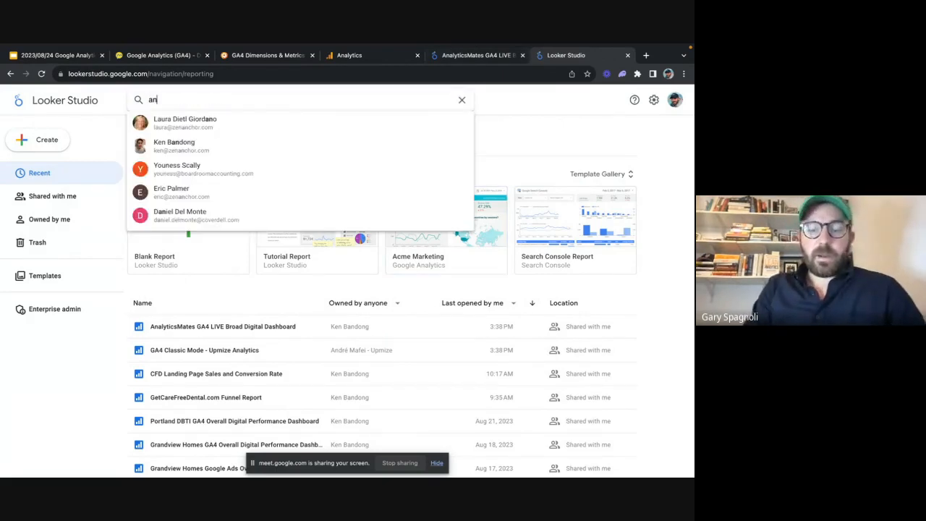
{"action": "type", "text": "alytics mates"}
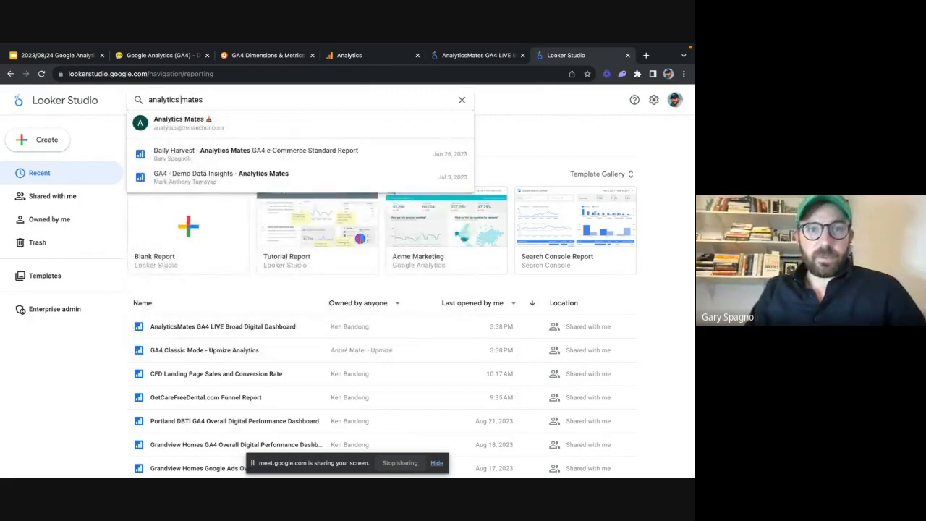
{"action": "key", "text": "BackSpace"}
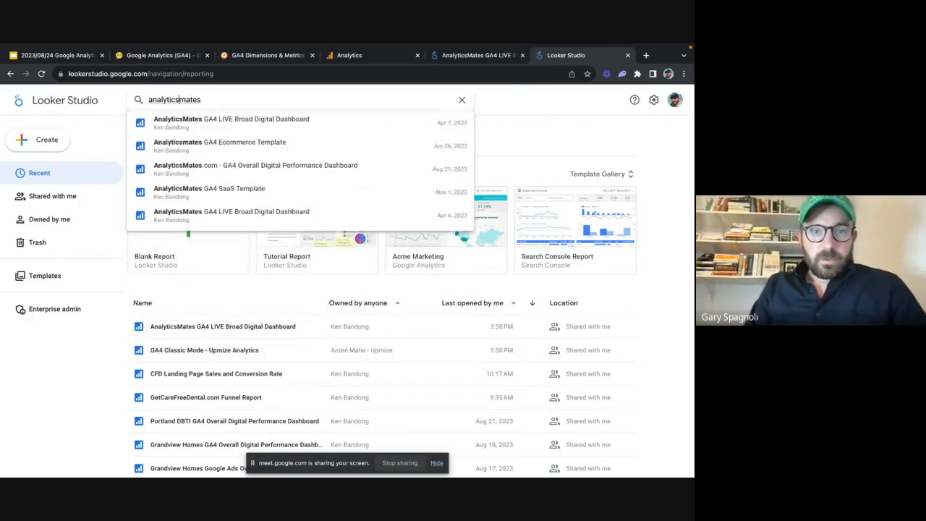
{"action": "left_click", "coordinate": [210, 144]}
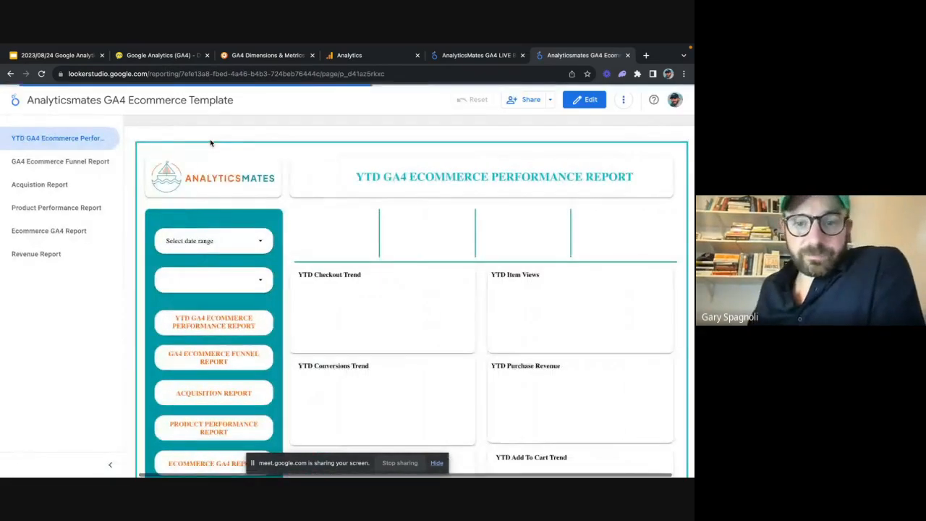
Step: Go to the GA4 Ecommerce Funnel Report page and examine its funnel overview with completion rates and dropoff values
{"action": "left_click", "coordinate": [550, 101]}
{"action": "left_click", "coordinate": [550, 104]}
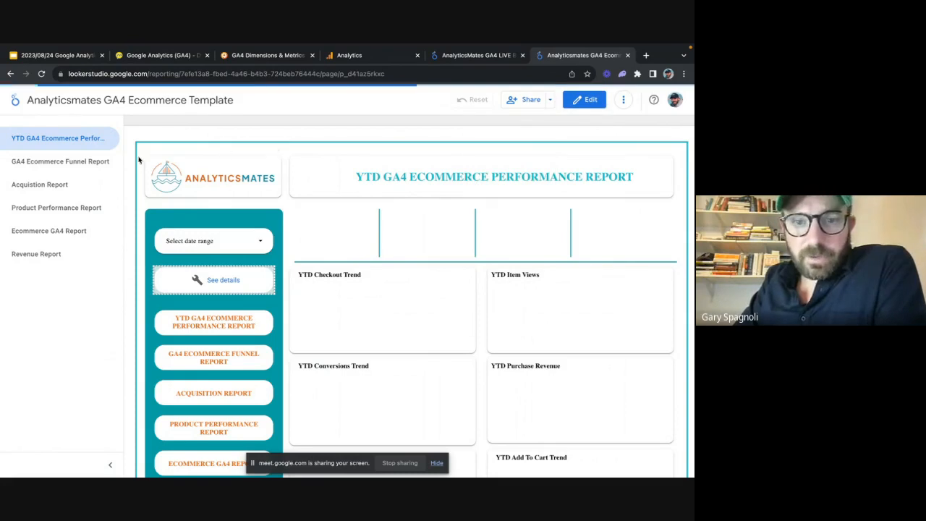
{"action": "left_click", "coordinate": [64, 162]}
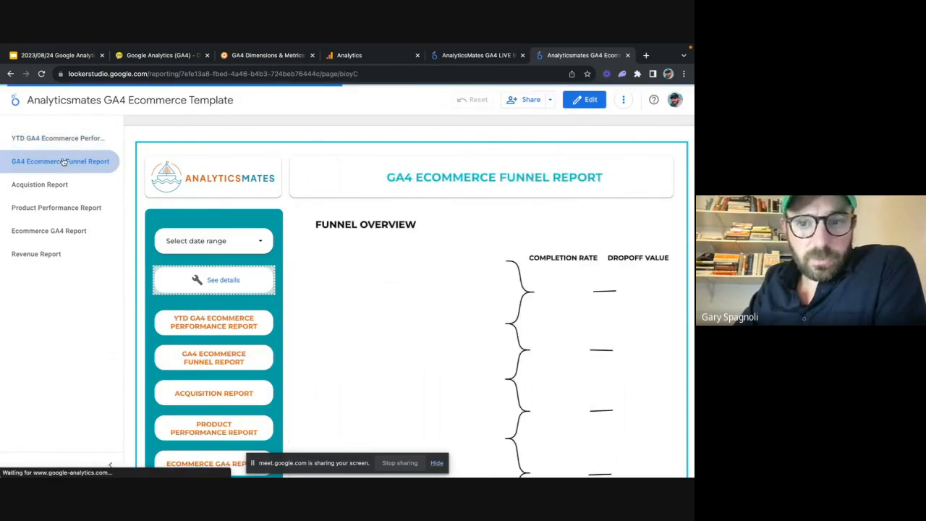
{"action": "scroll", "coordinate": [409, 197], "scroll_direction": "down", "scroll_amount": 1}
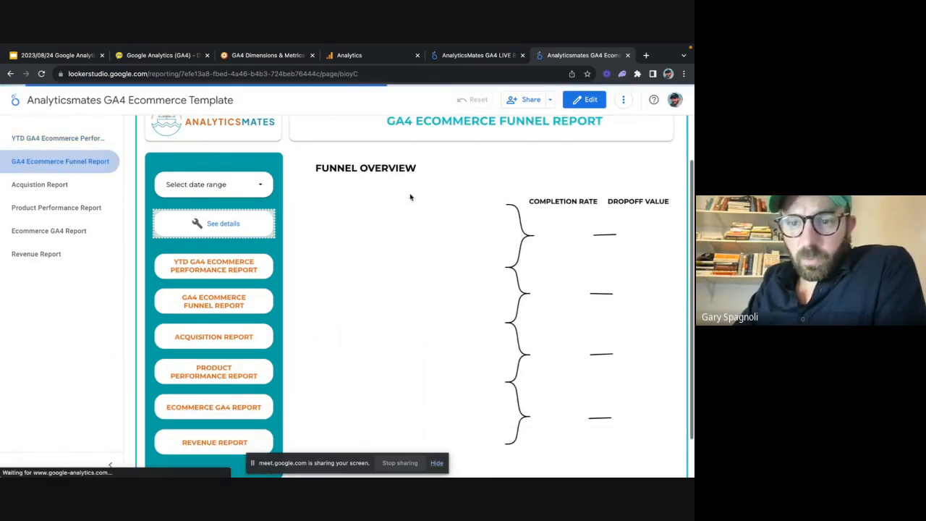
{"action": "scroll", "coordinate": [410, 194], "scroll_direction": "down", "scroll_amount": 1}
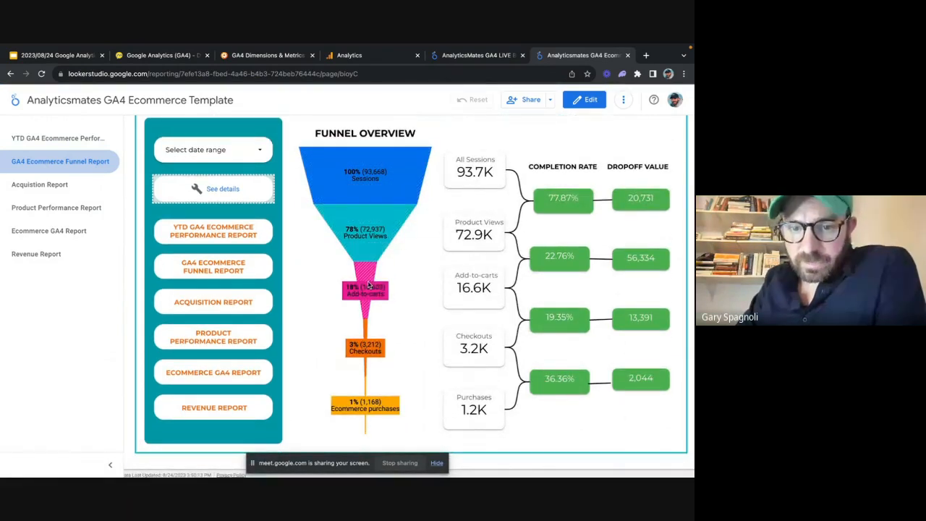
Step: Review the funnel overview from sessions to purchases and collapse the report's page list
{"action": "scroll", "coordinate": [434, 304], "scroll_direction": "up", "scroll_amount": 2}
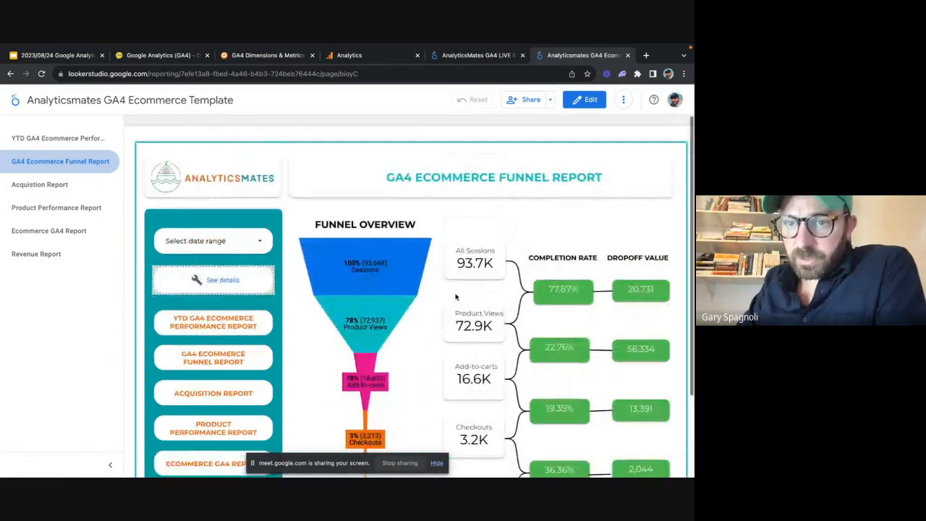
{"action": "scroll", "coordinate": [507, 217], "scroll_direction": "down", "scroll_amount": 1}
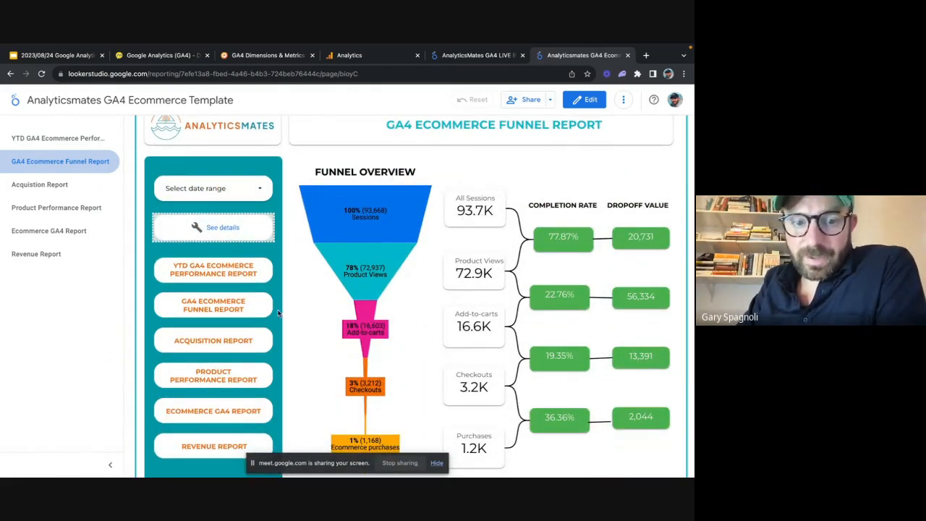
{"action": "scroll", "coordinate": [219, 369], "scroll_direction": "down", "scroll_amount": 1}
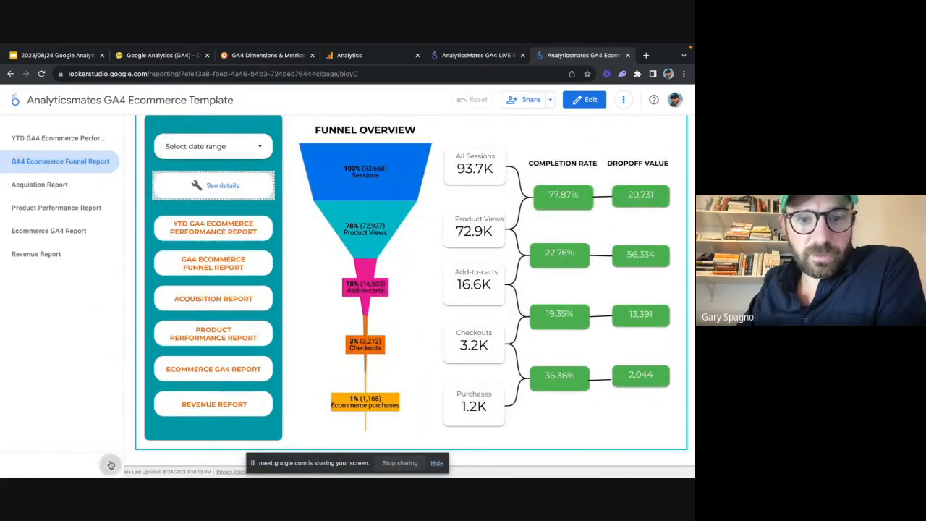
{"action": "left_click", "coordinate": [110, 463]}
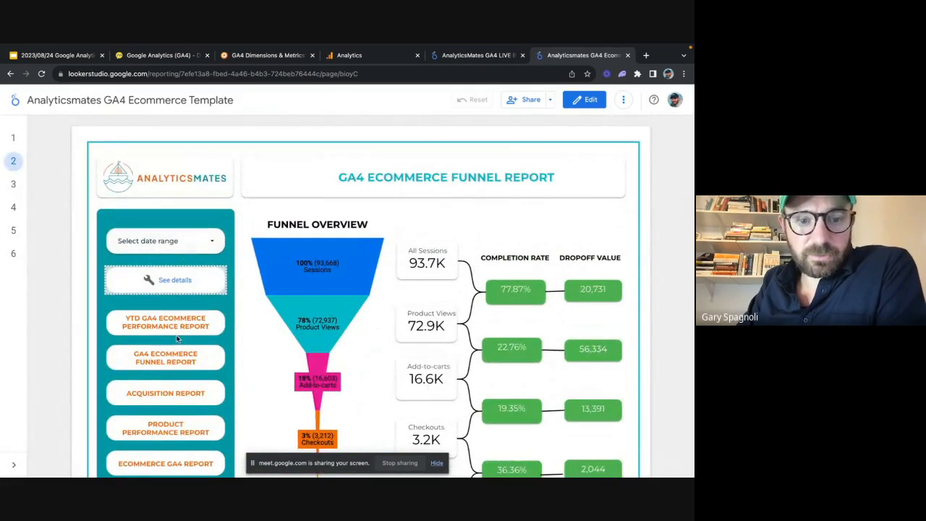
Step: Go to the Acquisition Report page and examine its purchaser breakdowns by channel group and device category
{"action": "scroll", "coordinate": [177, 339], "scroll_direction": "down", "scroll_amount": 1}
{"action": "left_click", "coordinate": [189, 360]}
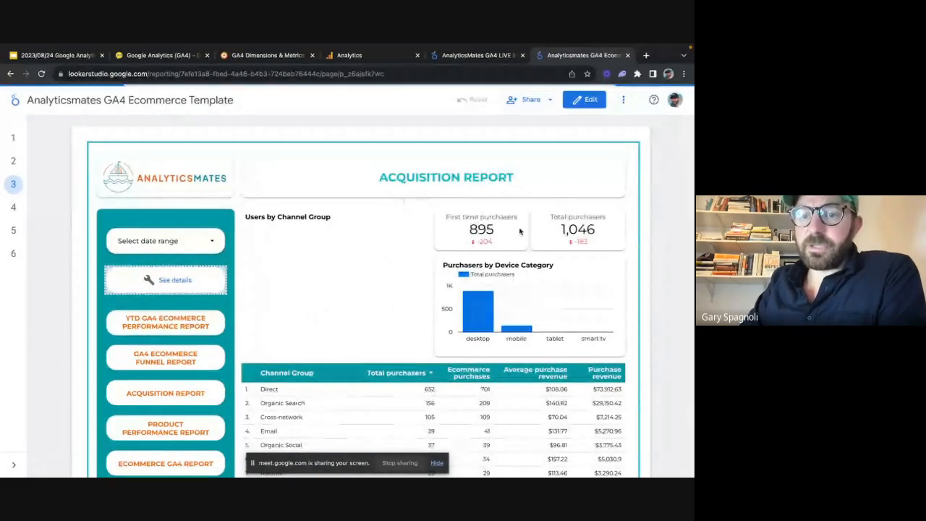
{"action": "scroll", "coordinate": [622, 226], "scroll_direction": "down", "scroll_amount": 3}
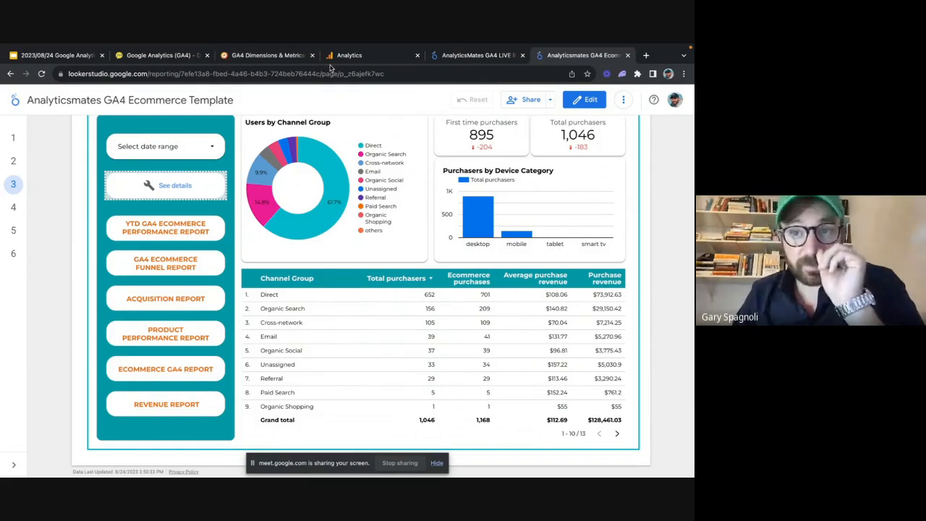
{"action": "left_click", "coordinate": [10, 74]}
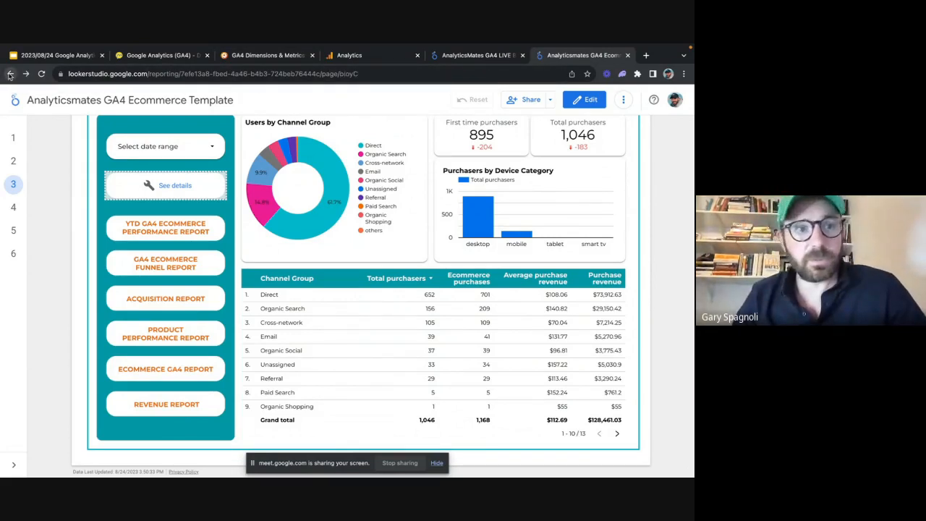
{"action": "left_click", "coordinate": [9, 75]}
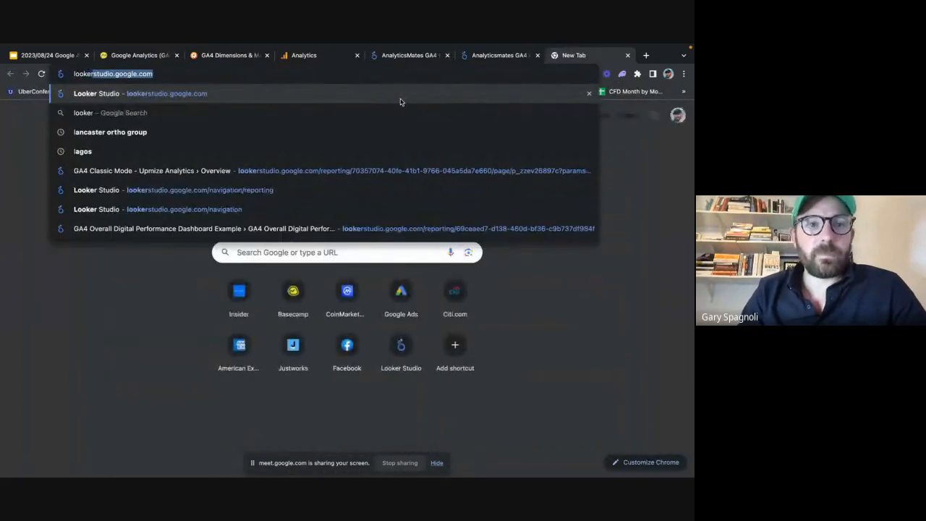
Step: Load Looker Studio in a new browser tab and search its reports for analyticsmates
{"action": "key", "text": "Return"}
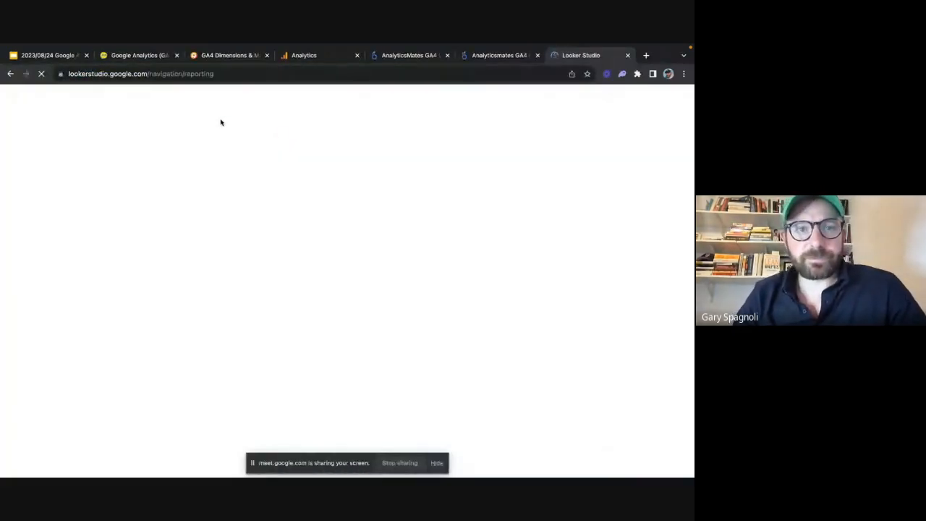
{"action": "left_click", "coordinate": [189, 99]}
{"action": "type", "text": "analytics mates"}
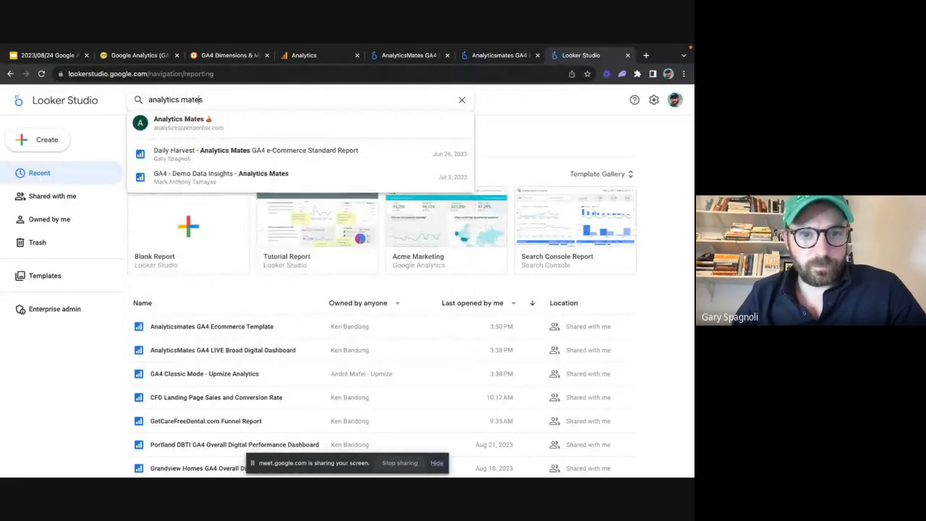
{"action": "key", "text": "BackSpace"}
{"action": "key", "text": "Return"}
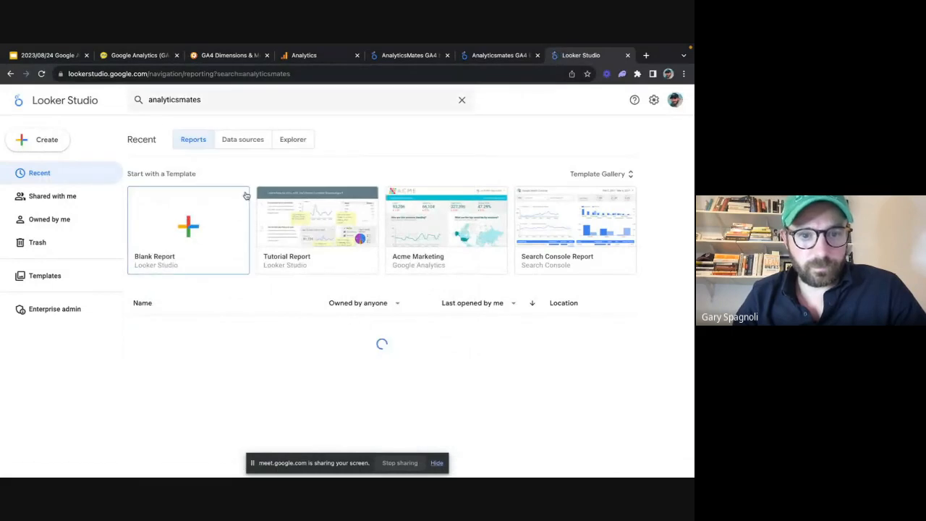
Step: Open the AnalyticsMates GA4 SaaS Template in a separate tab and the AnalyticsMates.com GA4 Overall Digital Performance Dashboard in the current tab
{"action": "scroll", "coordinate": [333, 400], "scroll_direction": "down", "scroll_amount": 1}
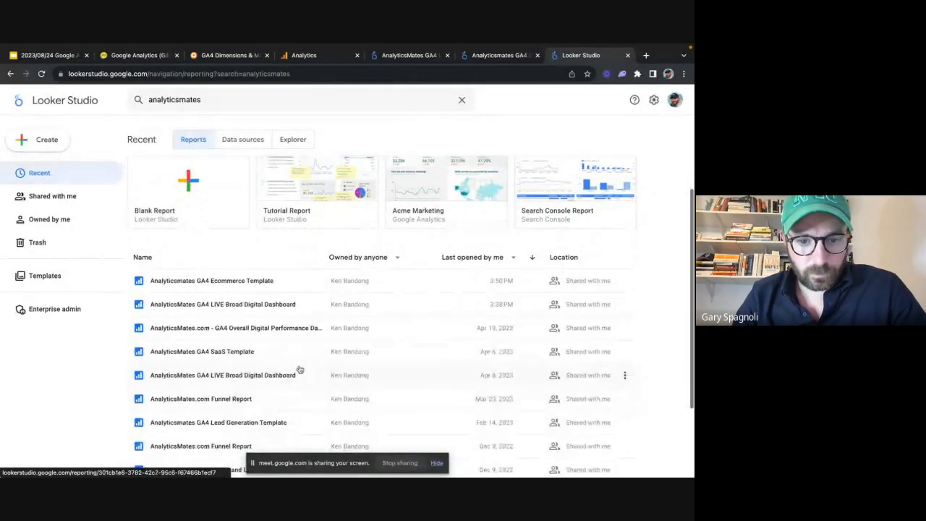
{"action": "left_click", "coordinate": [319, 354]}
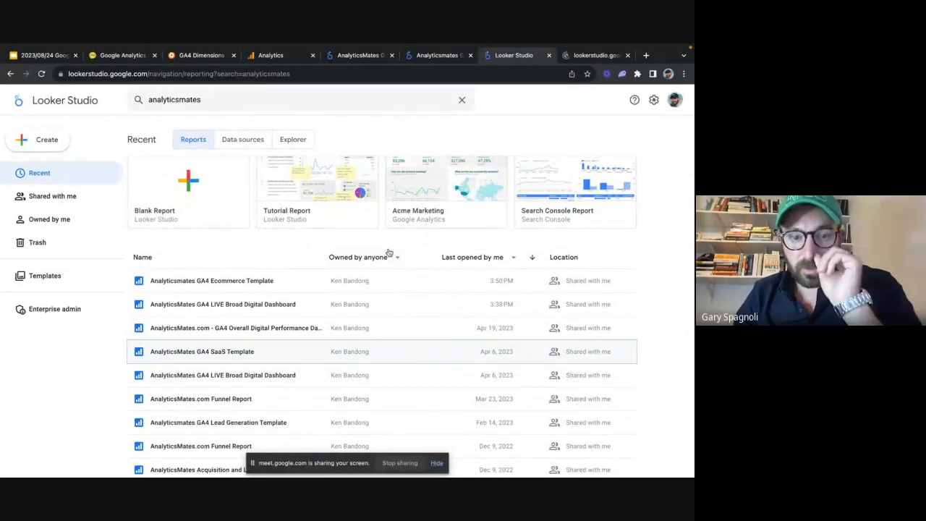
{"action": "left_click", "coordinate": [275, 327]}
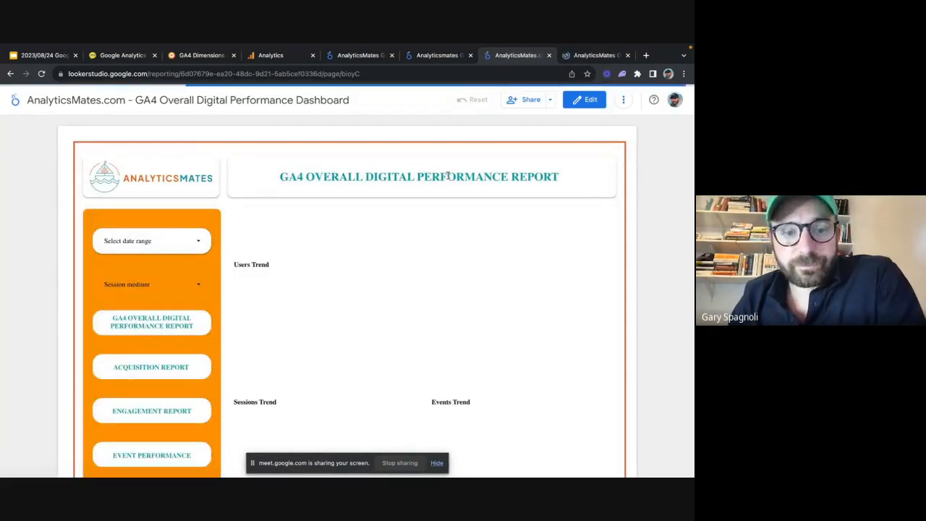
Step: Examine the overall digital performance report's key metrics and its users, sessions and events trends
{"action": "scroll", "coordinate": [629, 320], "scroll_direction": "down", "scroll_amount": 2}
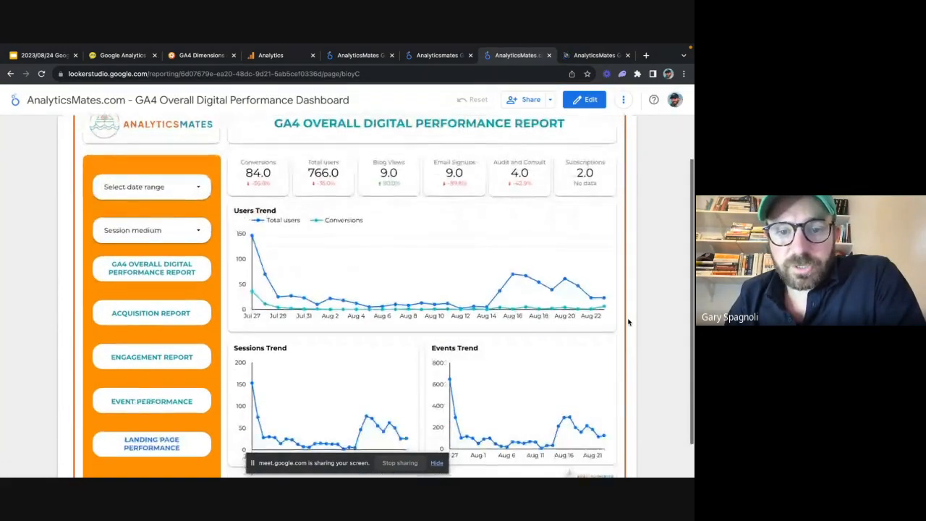
{"action": "mouse_move", "coordinate": [562, 250]}
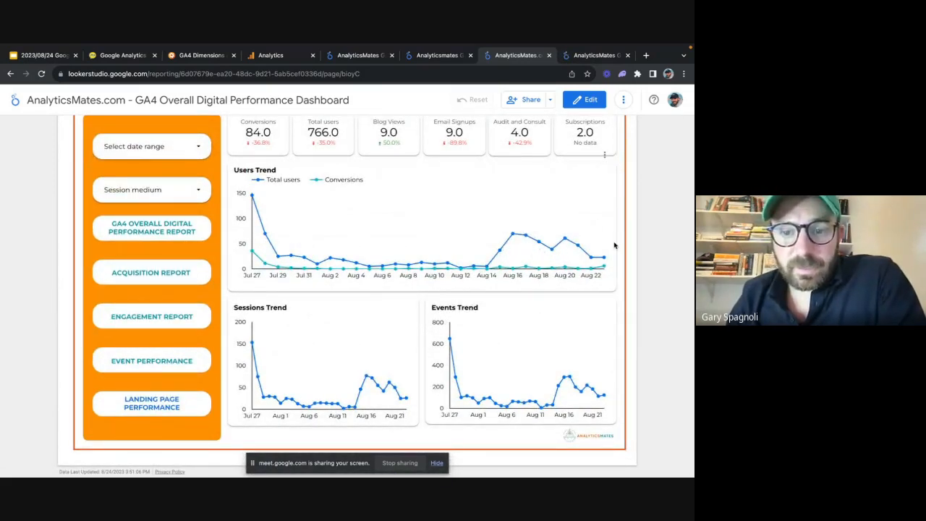
{"action": "scroll", "coordinate": [614, 246], "scroll_direction": "up", "scroll_amount": 2}
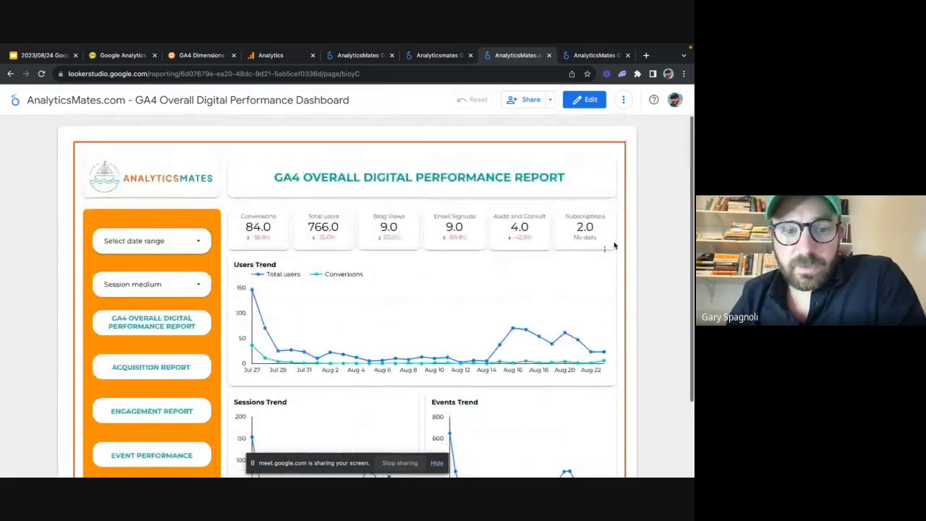
Step: Switch to the AnalyticsMates GA4 SaaS Template and examine its SaaS Reporting Overview metrics and charts
{"action": "left_click", "coordinate": [593, 56]}
{"action": "scroll", "coordinate": [418, 275], "scroll_direction": "down", "scroll_amount": 2}
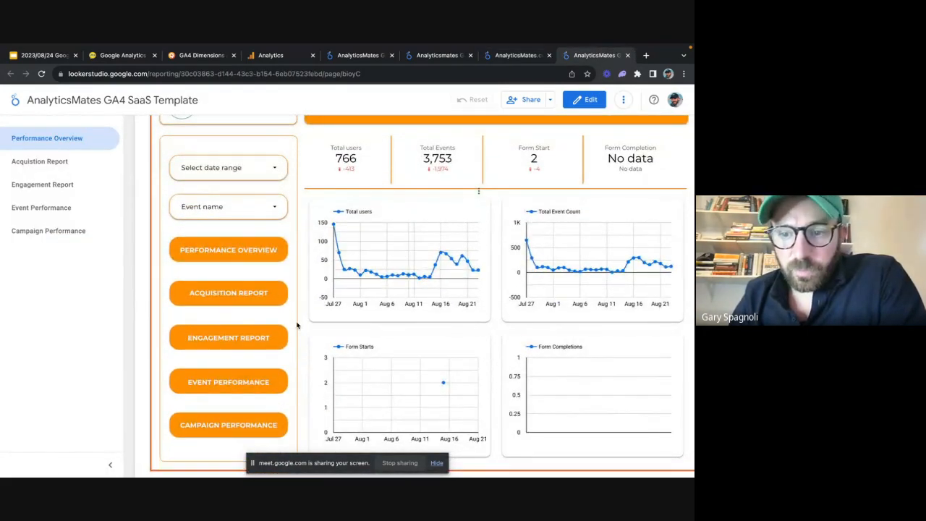
{"action": "scroll", "coordinate": [331, 304], "scroll_direction": "up", "scroll_amount": 2}
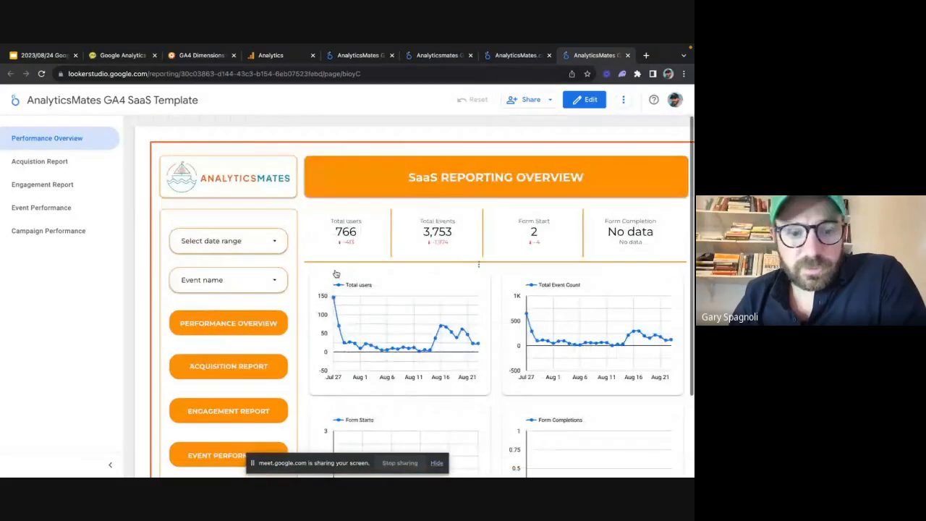
Step: Collapse the SaaS template's page list and go to its Engagement Report page
{"action": "left_click", "coordinate": [114, 465]}
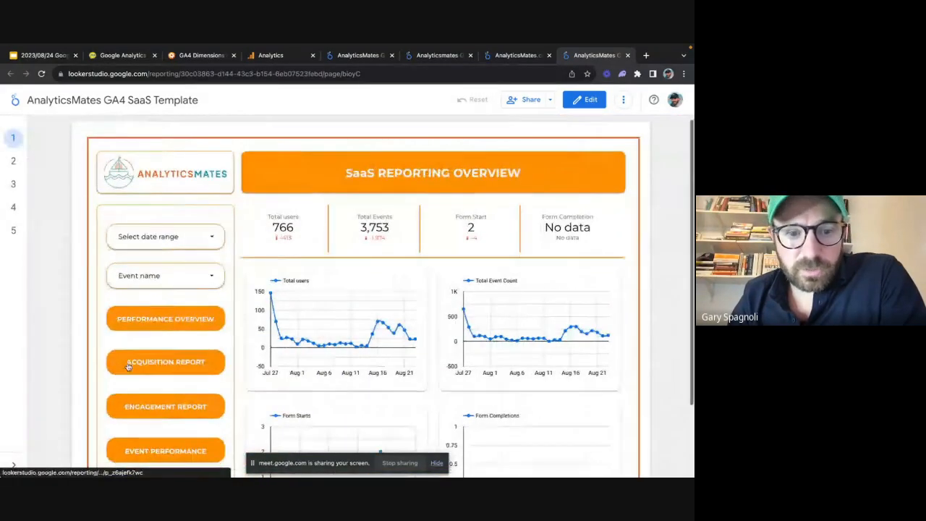
{"action": "scroll", "coordinate": [137, 355], "scroll_direction": "down", "scroll_amount": 2}
{"action": "left_click", "coordinate": [158, 338]}
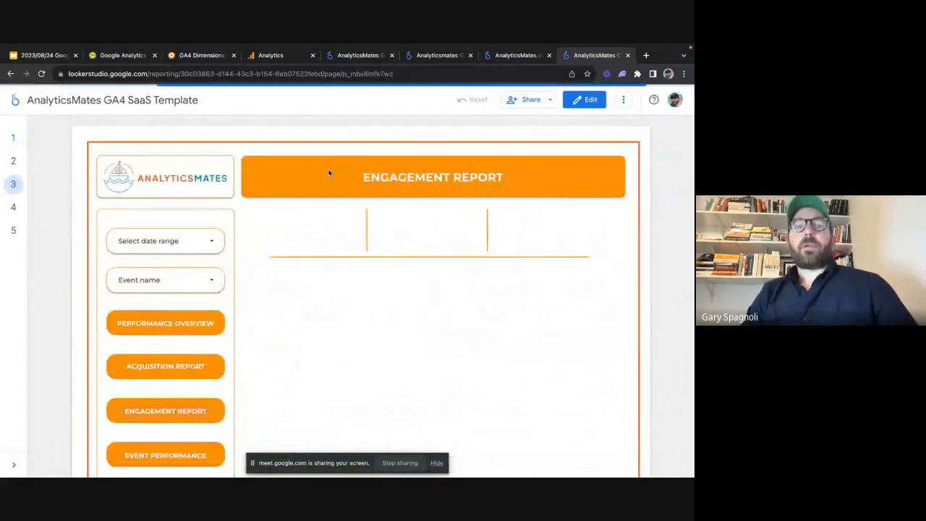
Step: Open Looker Studio in another new tab and search the reports for seo analyticsmates
{"action": "key", "text": "ctrl+t"}
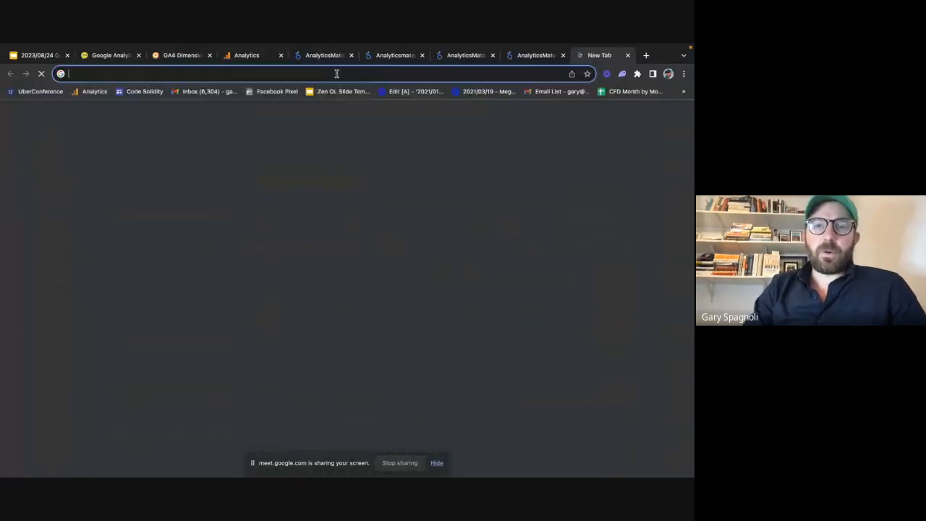
{"action": "type", "text": "looke"}
{"action": "key", "text": "Return"}
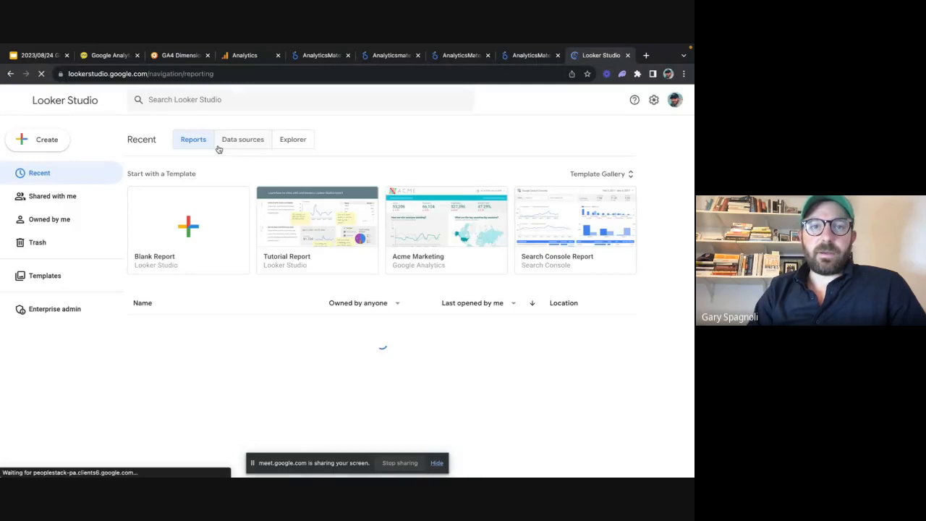
{"action": "left_click", "coordinate": [217, 99]}
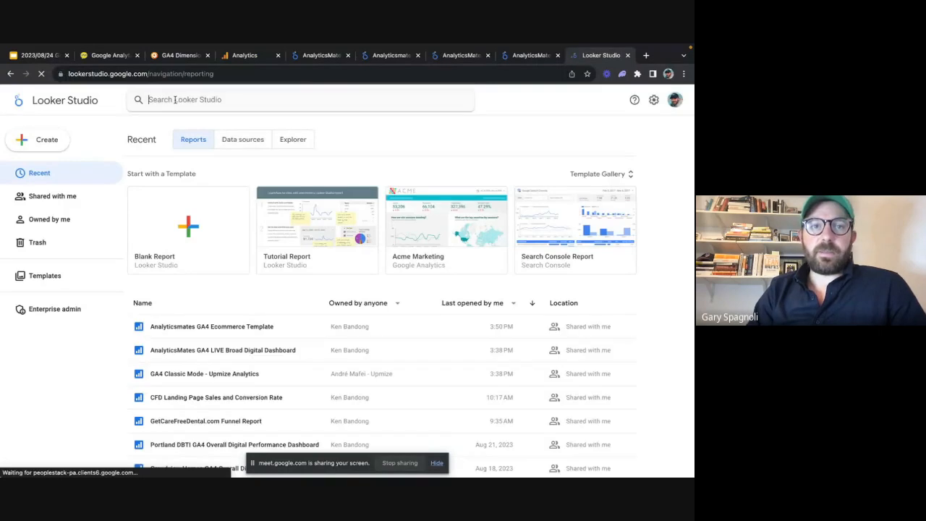
{"action": "type", "text": "seo analyti"}
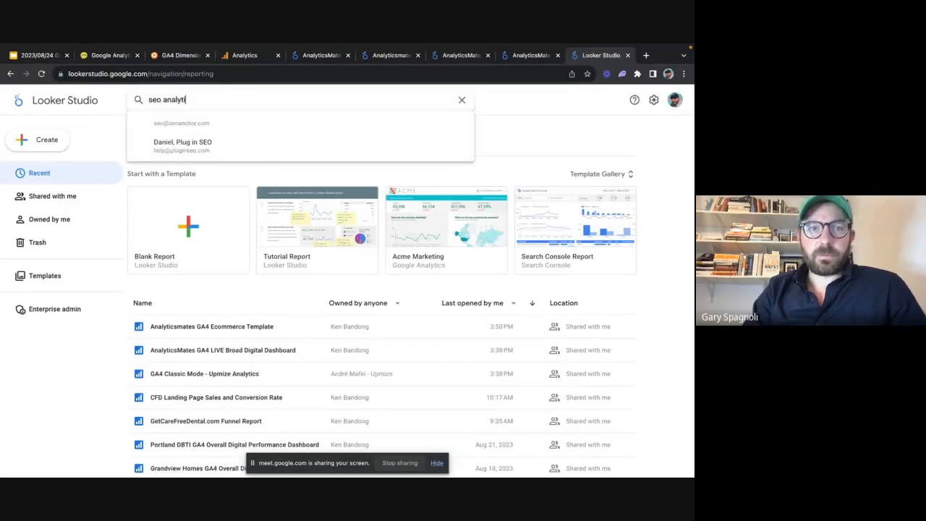
{"action": "type", "text": "csmates"}
{"action": "key", "text": "Return"}
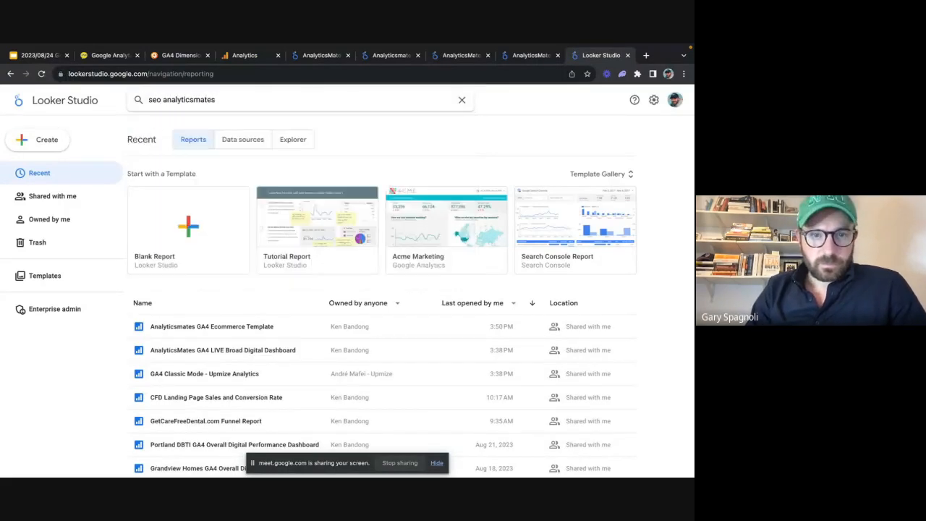
Step: Shorten the report search to seo and browse the listed SEO dashboards
{"action": "double_click", "coordinate": [179, 99]}
{"action": "key", "text": "BackSpace"}
{"action": "key", "text": "Return"}
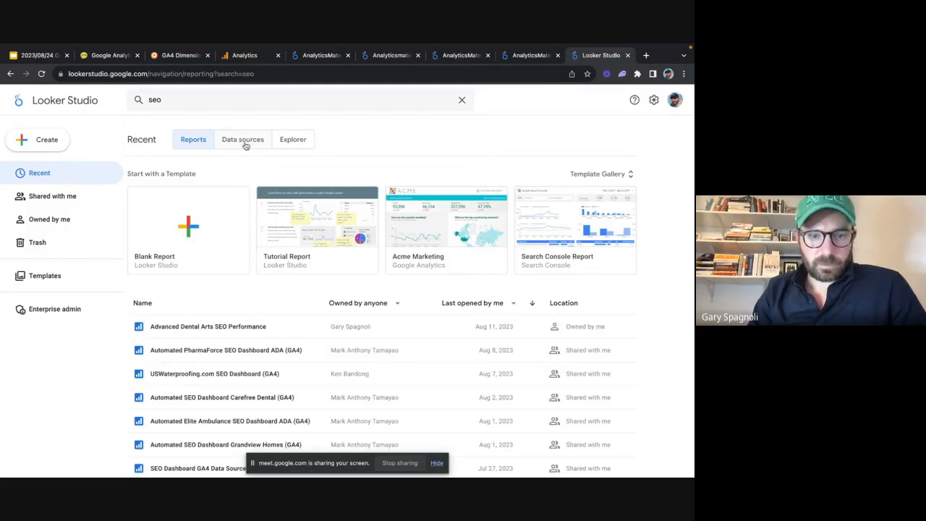
{"action": "scroll", "coordinate": [285, 314], "scroll_direction": "down", "scroll_amount": 2}
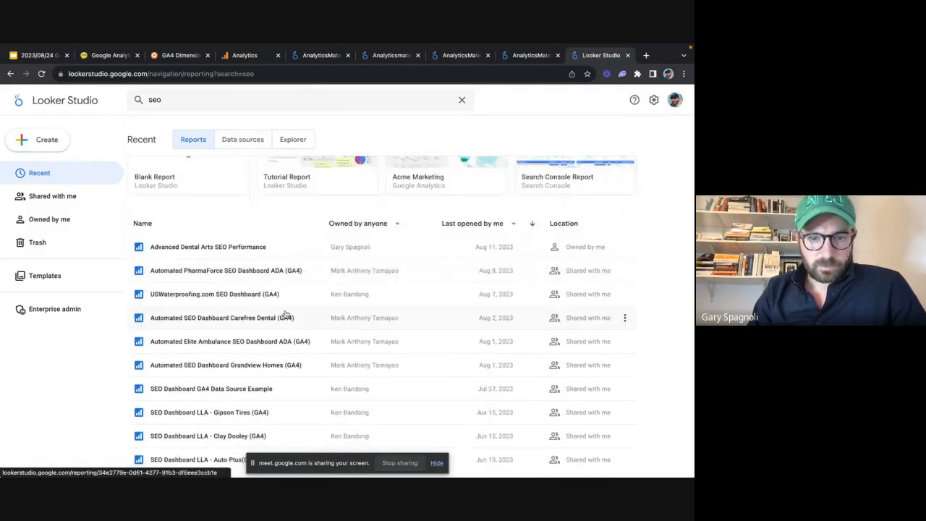
{"action": "scroll", "coordinate": [285, 314], "scroll_direction": "down", "scroll_amount": 3}
{"action": "scroll", "coordinate": [286, 314], "scroll_direction": "down", "scroll_amount": 2}
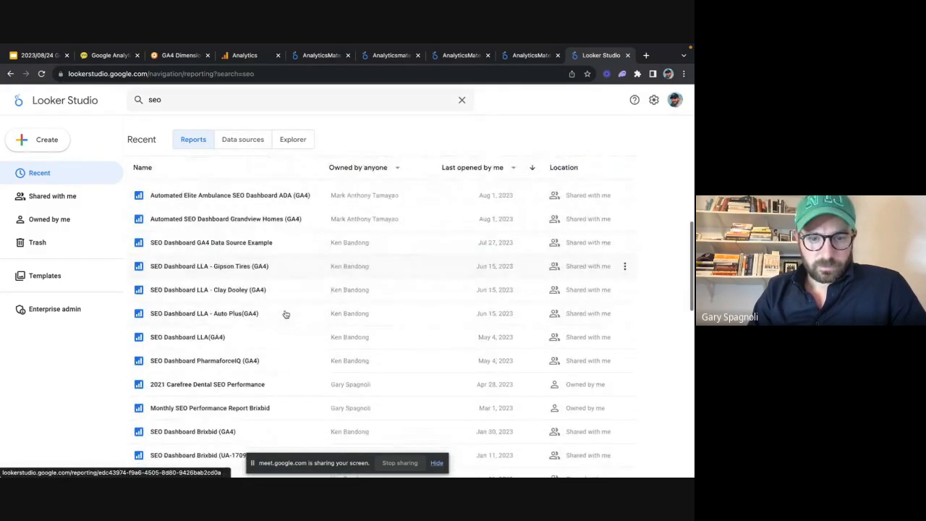
{"action": "scroll", "coordinate": [285, 314], "scroll_direction": "down", "scroll_amount": 3}
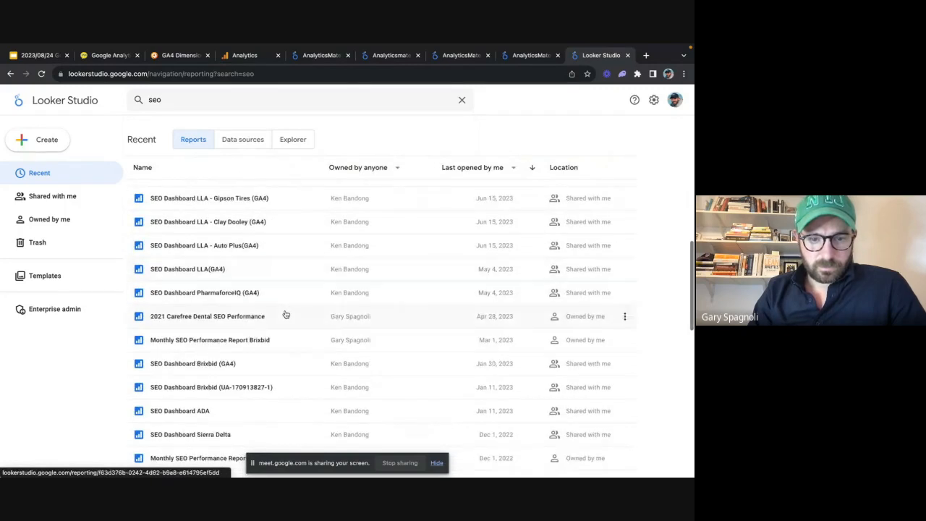
{"action": "scroll", "coordinate": [285, 314], "scroll_direction": "down", "scroll_amount": 1}
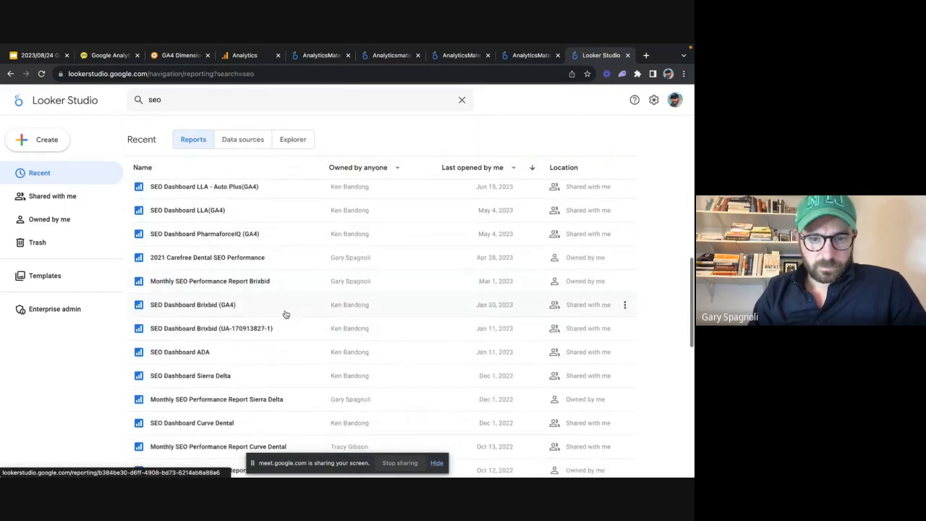
{"action": "scroll", "coordinate": [285, 314], "scroll_direction": "down", "scroll_amount": 1}
{"action": "scroll", "coordinate": [285, 314], "scroll_direction": "up", "scroll_amount": 6}
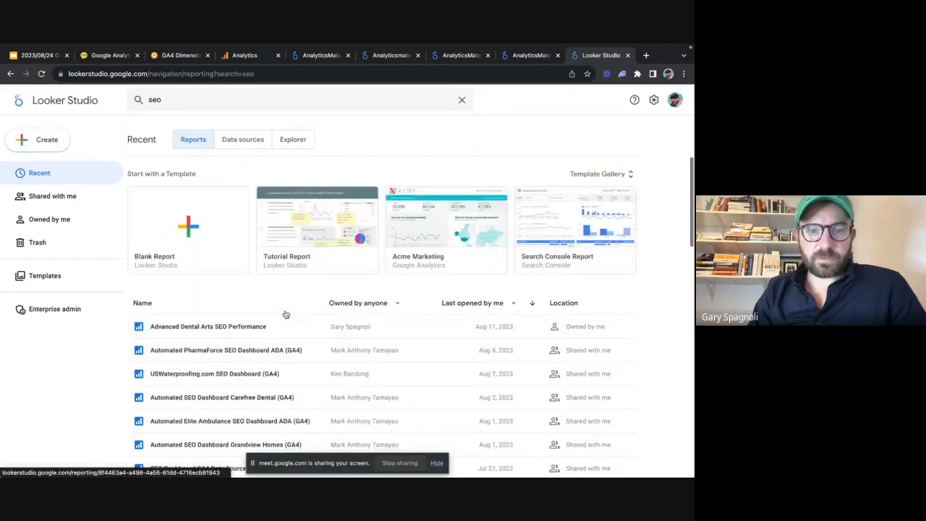
Step: Open the analyticsmates.com/resources page in a new tab
{"action": "key", "text": "ctrl+t"}
{"action": "type", "text": "analyt"}
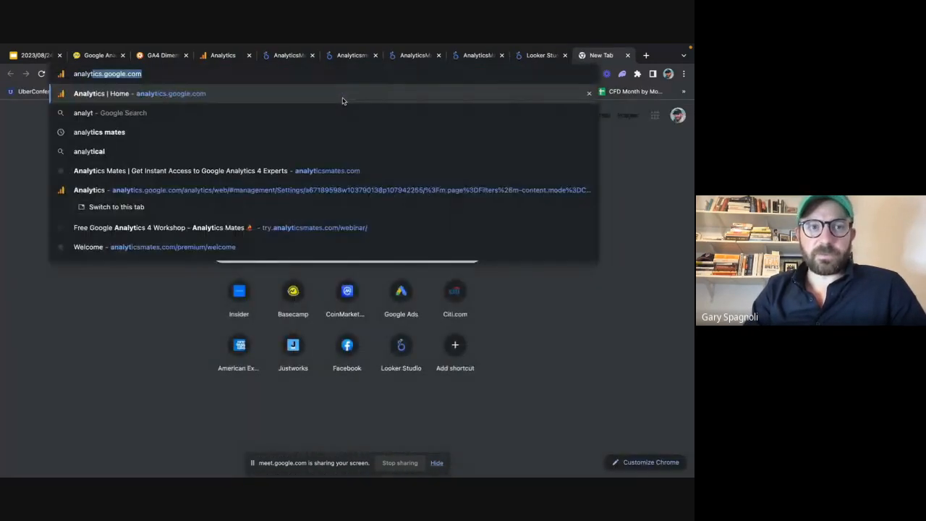
{"action": "type", "text": "icsmates.com/"}
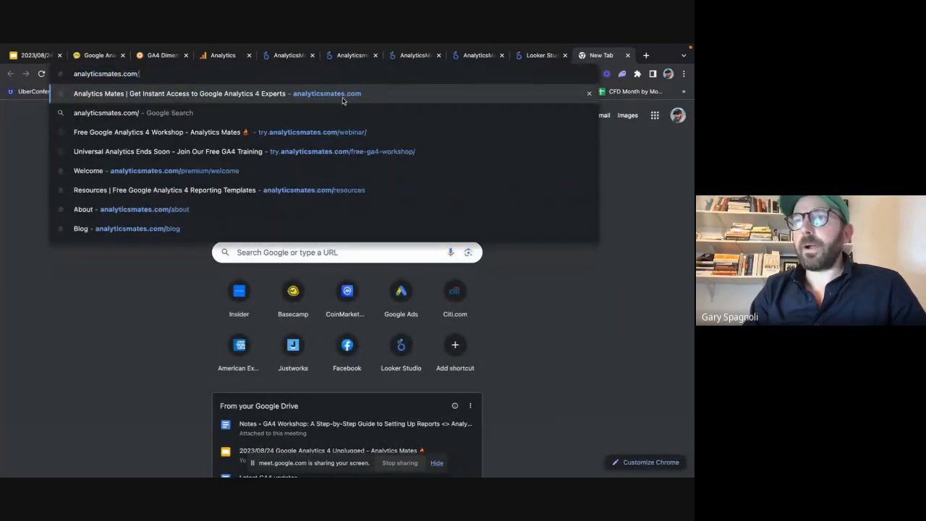
{"action": "type", "text": "resou"}
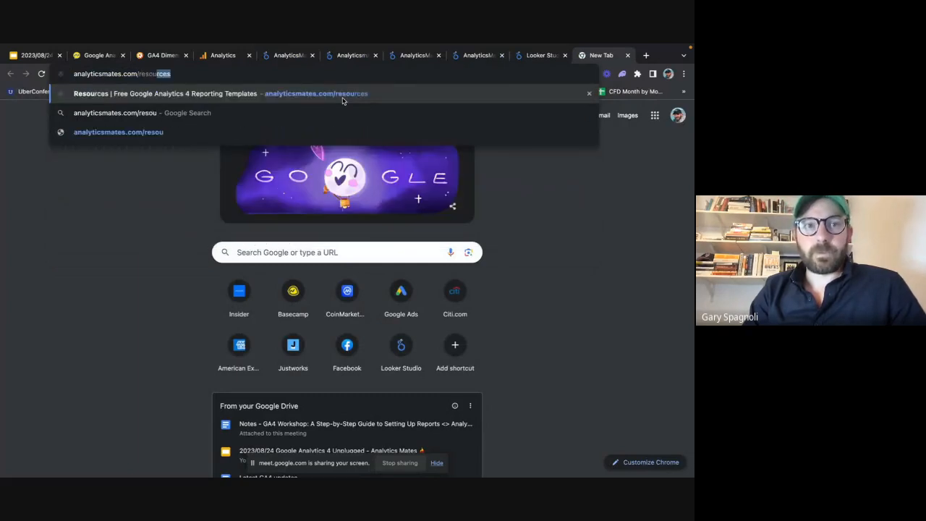
{"action": "key", "text": "Return"}
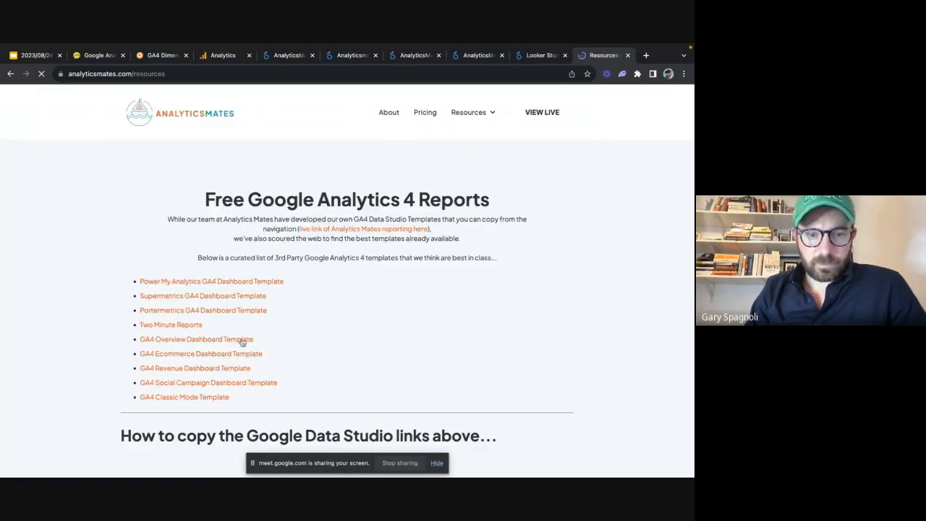
Step: Open the live link of Analytics Mates reporting in a new tab, browse the free GA4 reports page, and switch to the opened template
{"action": "scroll", "coordinate": [300, 340], "scroll_direction": "down", "scroll_amount": 1}
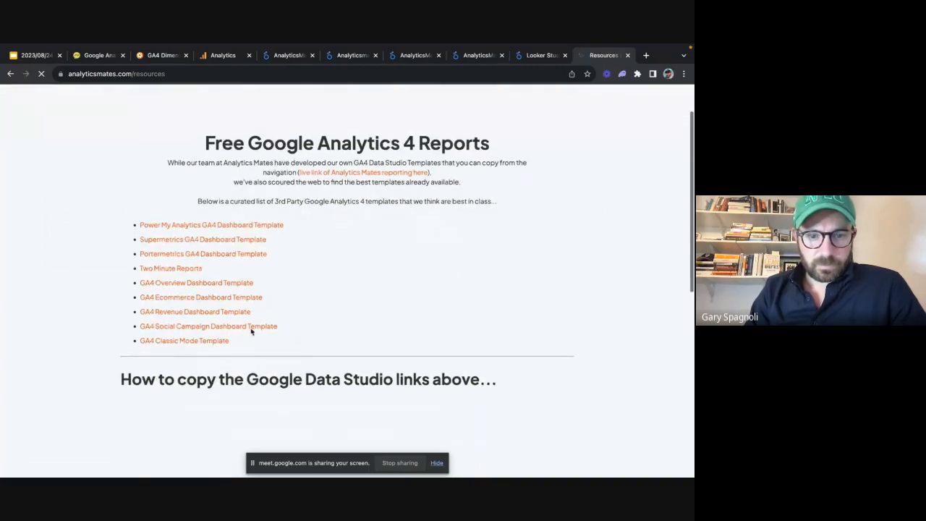
{"action": "left_click", "coordinate": [414, 174], "text": "super"}
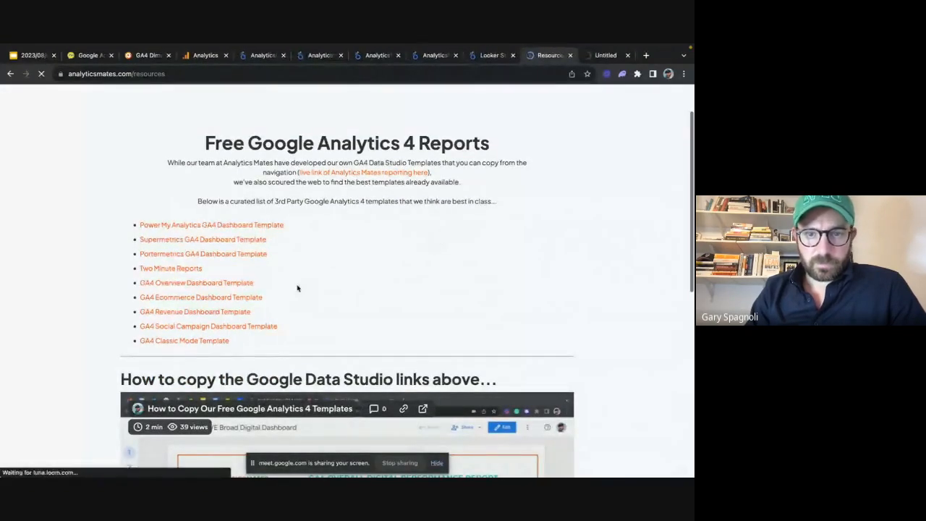
{"action": "scroll", "coordinate": [589, 197], "scroll_direction": "down", "scroll_amount": 3}
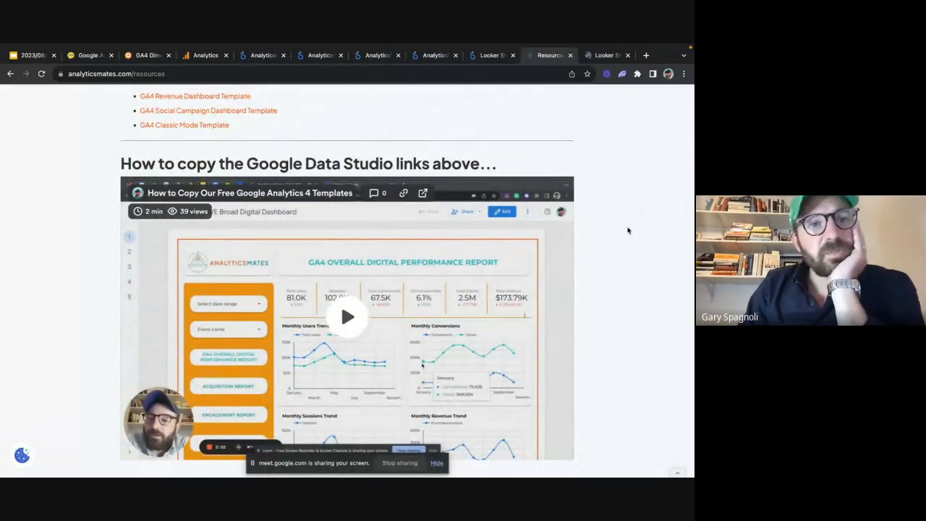
{"action": "scroll", "coordinate": [628, 230], "scroll_direction": "up", "scroll_amount": 1}
{"action": "scroll", "coordinate": [628, 230], "scroll_direction": "up", "scroll_amount": 3}
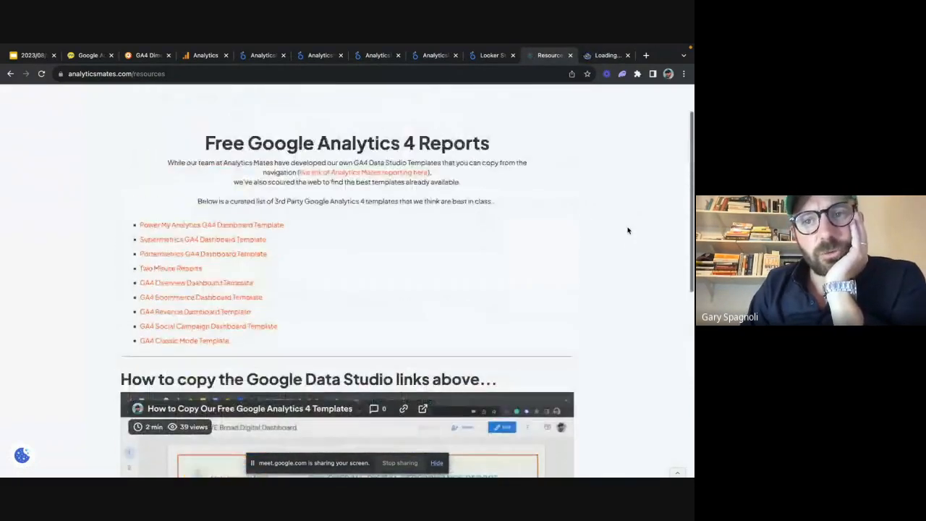
{"action": "scroll", "coordinate": [628, 230], "scroll_direction": "up", "scroll_amount": 1}
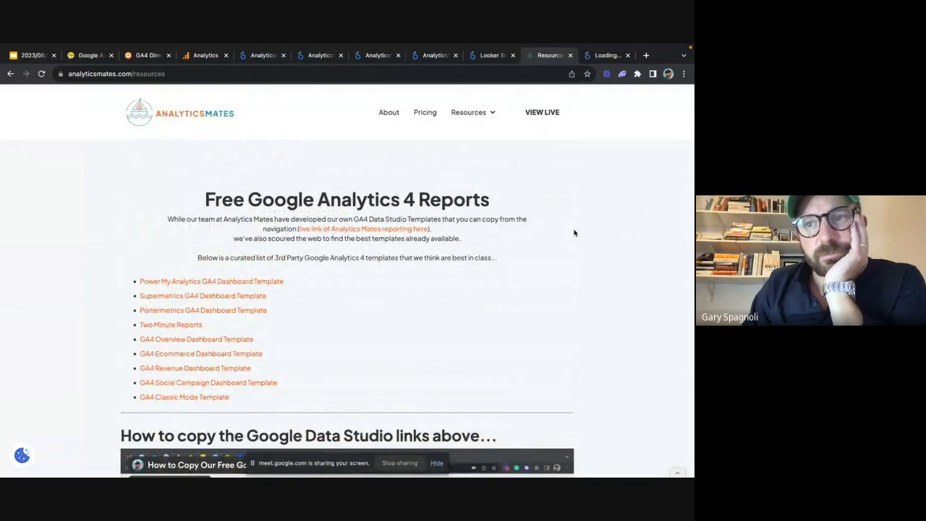
{"action": "left_click", "coordinate": [593, 58]}
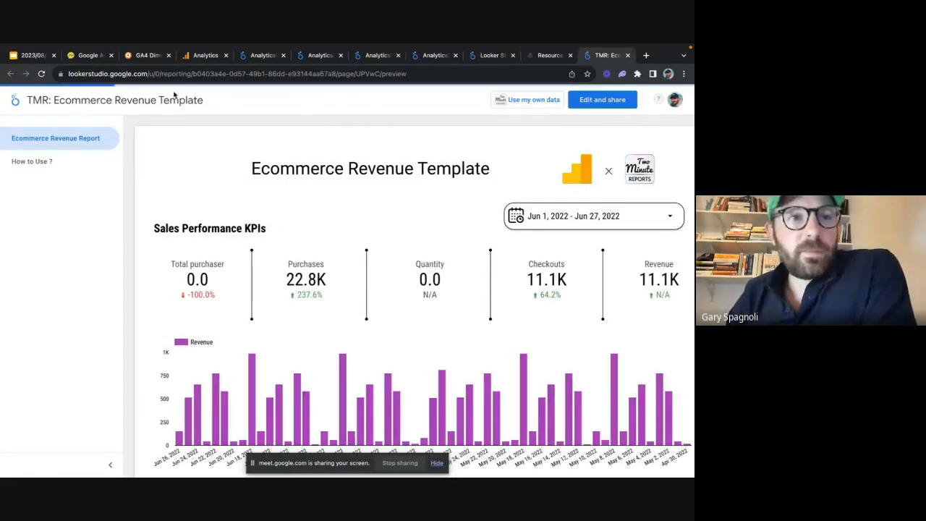
Step: Return to the slide deck, bring up the AnalyticsMates.com Dogfooding GA4 Report email, and examine its overall performance insights
{"action": "left_click", "coordinate": [33, 59]}
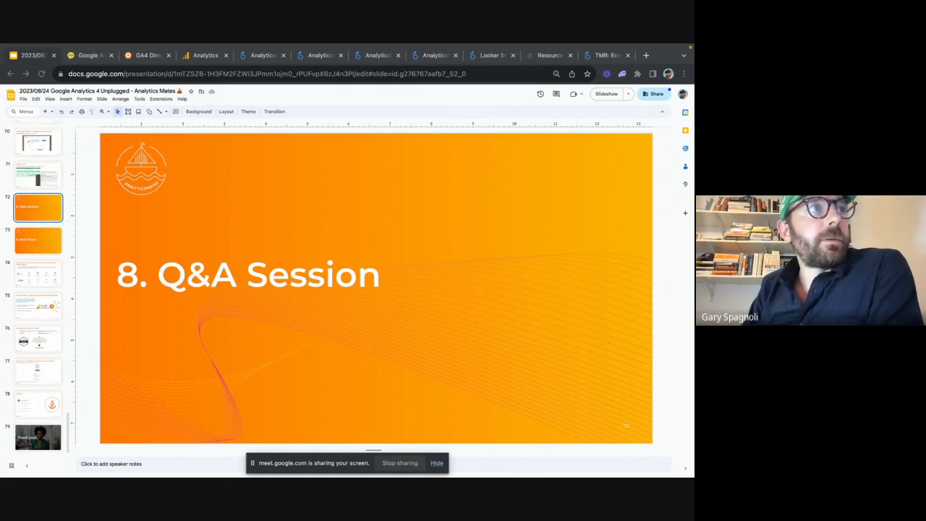
{"action": "left_click_drag", "start_coordinate": [1, 45], "coordinate": [379, 79]}
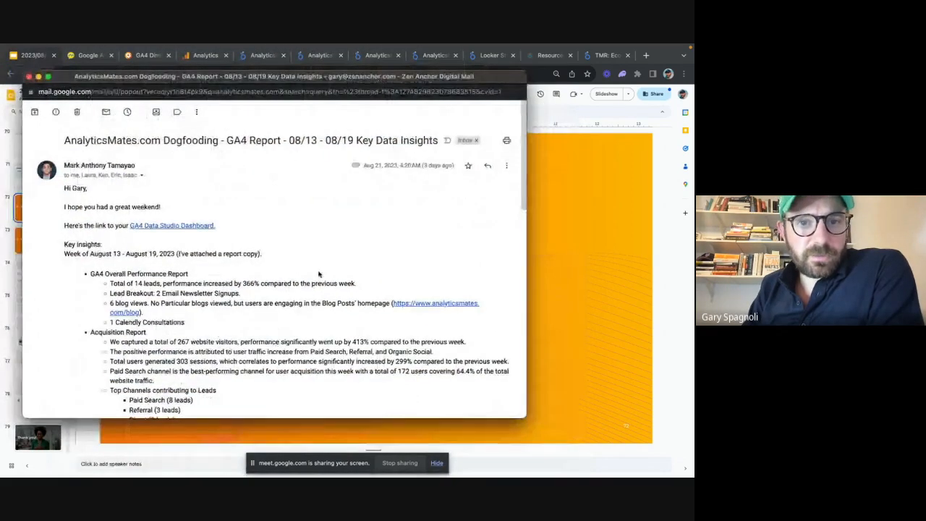
{"action": "scroll", "coordinate": [240, 266], "scroll_direction": "down", "scroll_amount": 5}
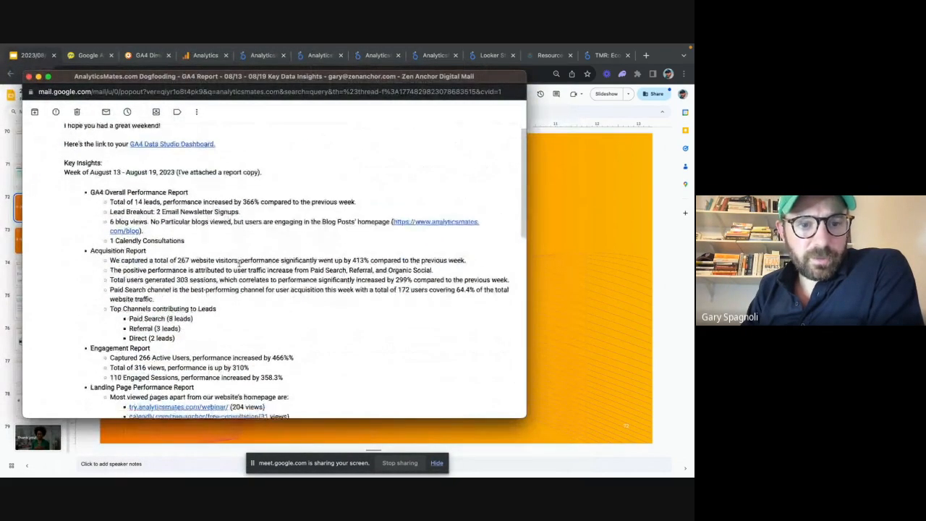
{"action": "scroll", "coordinate": [240, 266], "scroll_direction": "down", "scroll_amount": 2}
{"action": "scroll", "coordinate": [239, 266], "scroll_direction": "down", "scroll_amount": 2}
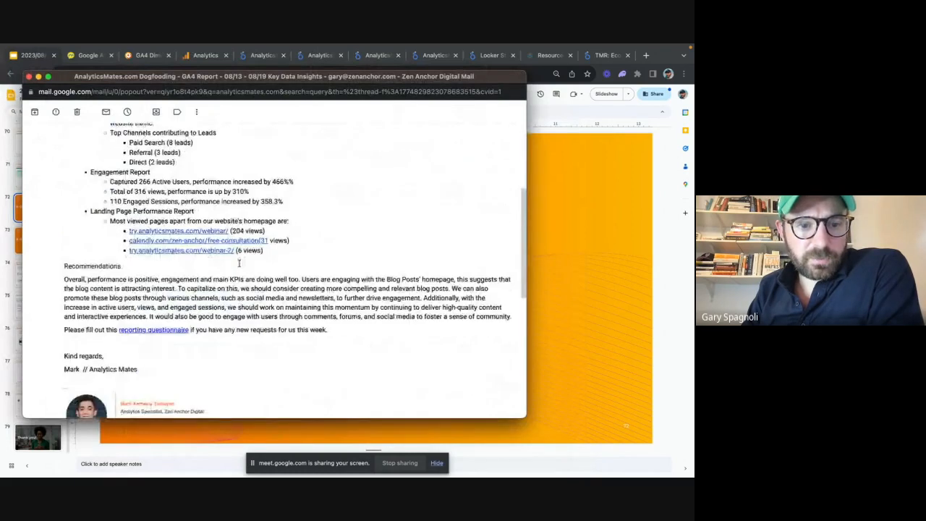
{"action": "scroll", "coordinate": [240, 266], "scroll_direction": "up", "scroll_amount": 12}
{"action": "scroll", "coordinate": [240, 265], "scroll_direction": "down", "scroll_amount": 9}
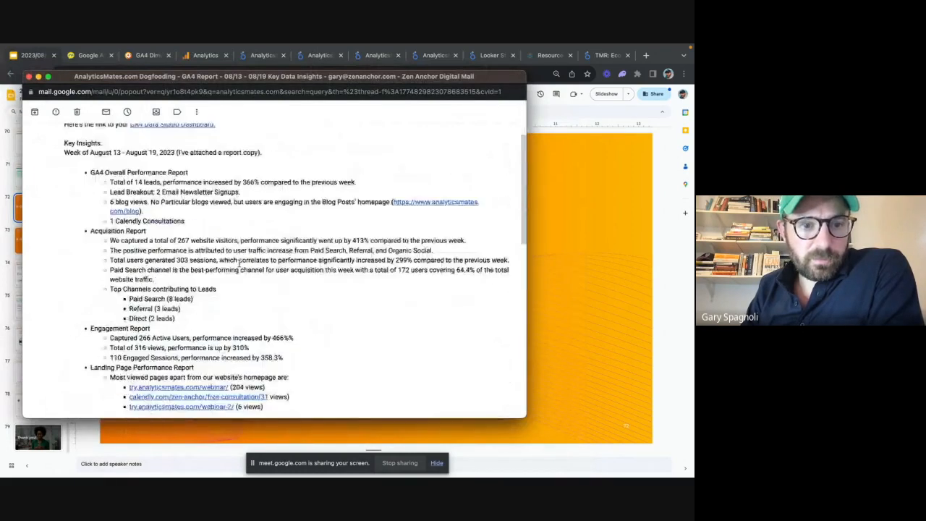
{"action": "scroll", "coordinate": [240, 265], "scroll_direction": "down", "scroll_amount": 2}
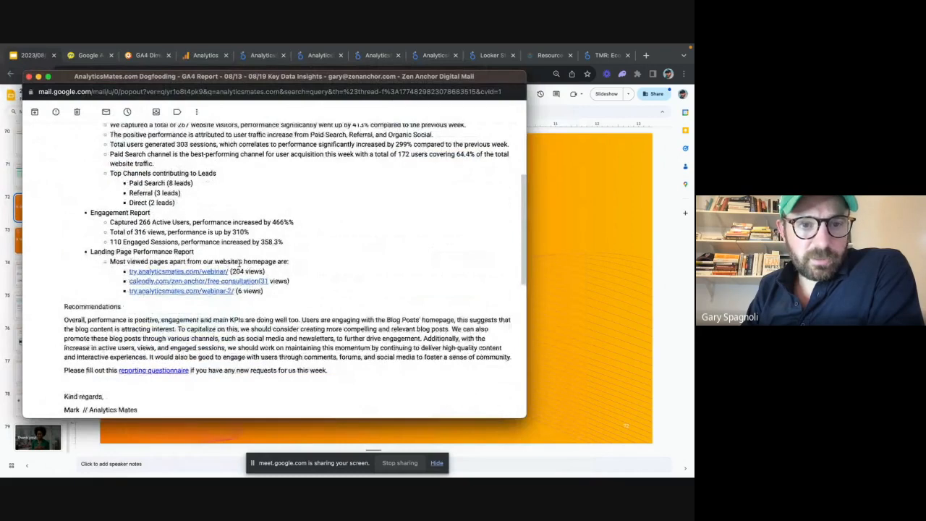
{"action": "scroll", "coordinate": [239, 265], "scroll_direction": "up", "scroll_amount": 2}
{"action": "scroll", "coordinate": [239, 263], "scroll_direction": "up", "scroll_amount": 3}
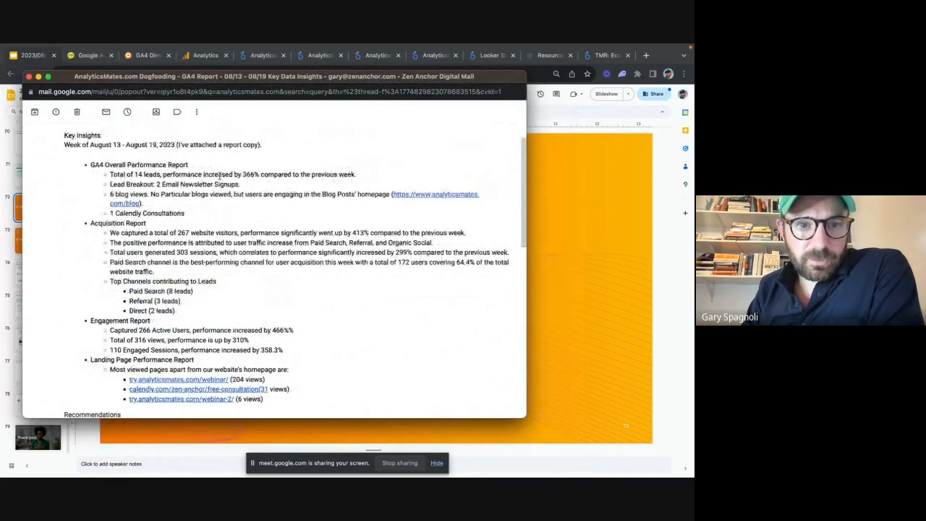
{"action": "triple_click", "coordinate": [219, 176]}
{"action": "left_click", "coordinate": [242, 190]}
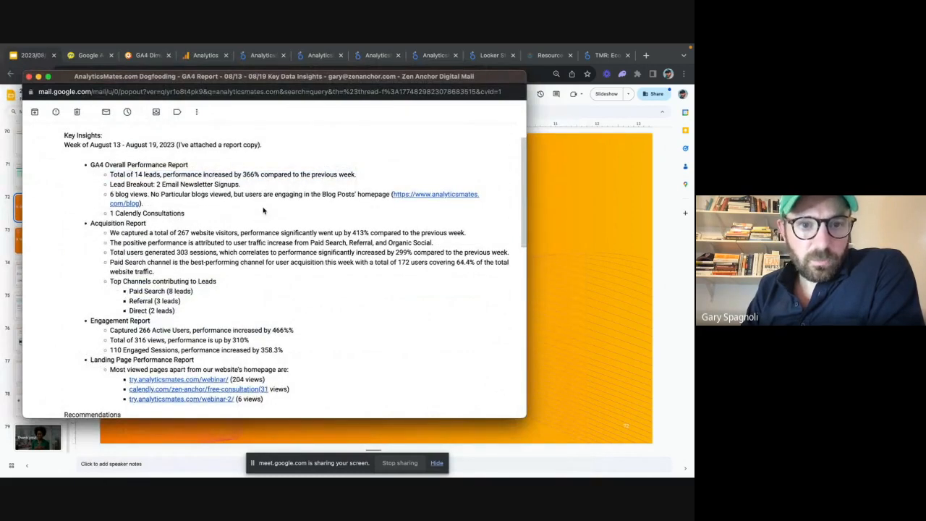
Step: Read the email's acquisition, engagement and landing page insights and its Recommendations paragraph, and return to the GA4 Data Studio Dashboard link
{"action": "scroll", "coordinate": [263, 210], "scroll_direction": "down", "scroll_amount": 4}
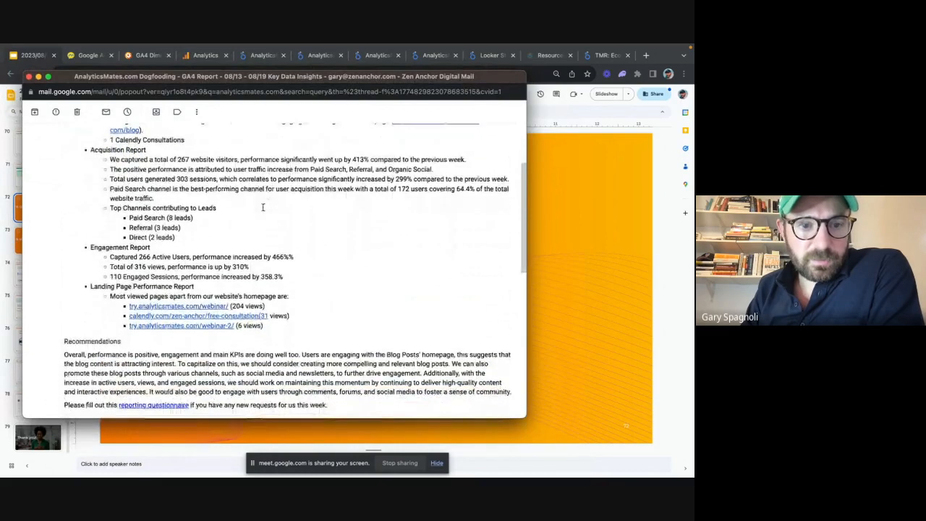
{"action": "scroll", "coordinate": [263, 208], "scroll_direction": "down", "scroll_amount": 3}
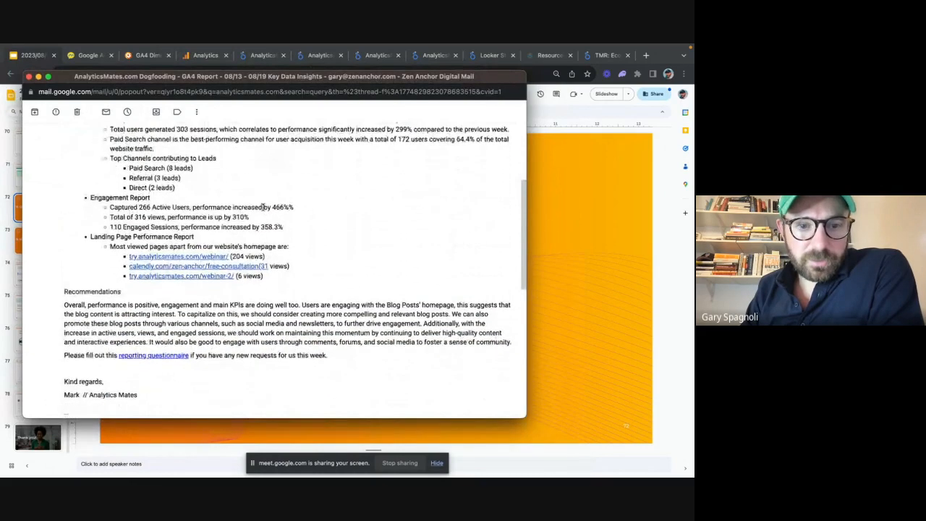
{"action": "scroll", "coordinate": [264, 208], "scroll_direction": "down", "scroll_amount": 1}
{"action": "triple_click", "coordinate": [241, 303]}
{"action": "left_click", "coordinate": [287, 299]}
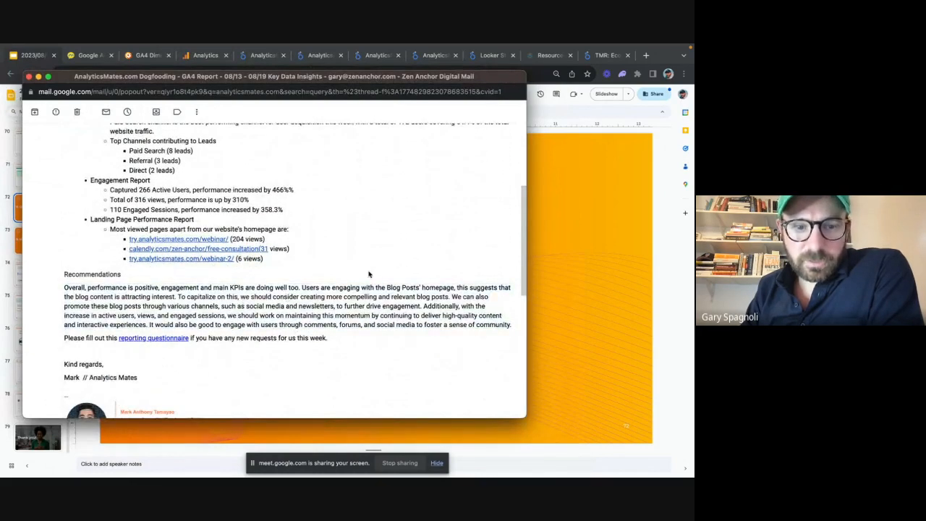
{"action": "scroll", "coordinate": [355, 270], "scroll_direction": "up", "scroll_amount": 10}
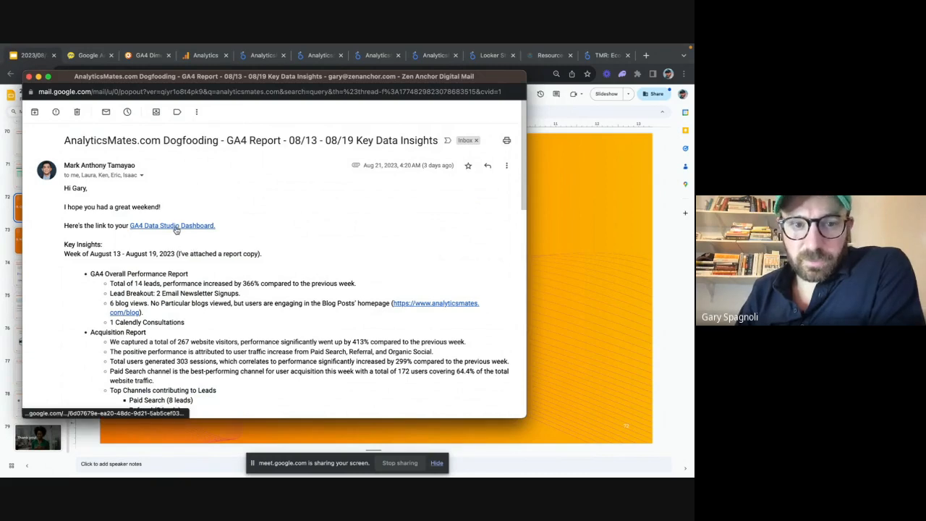
Step: Close the report email and go to the first slide of the presentation
{"action": "left_click", "coordinate": [28, 77]}
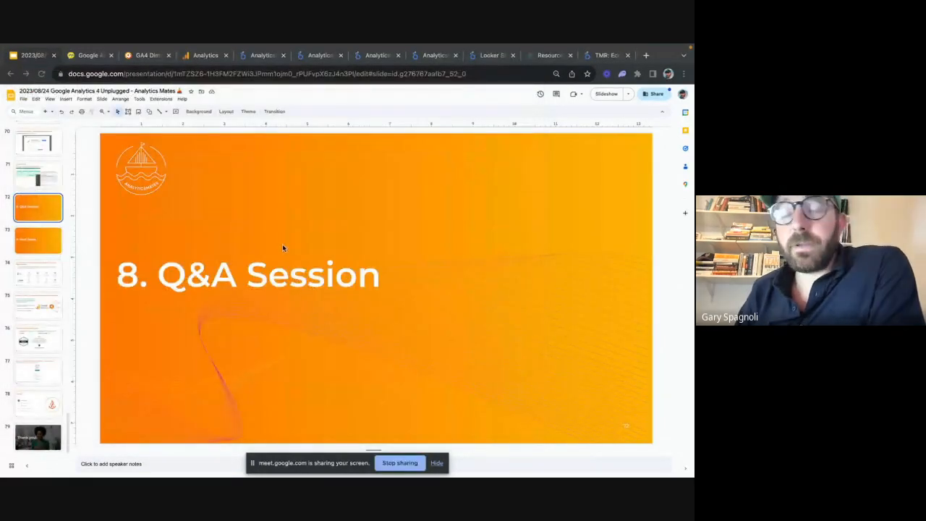
{"action": "scroll", "coordinate": [47, 279], "scroll_direction": "up", "scroll_amount": 5}
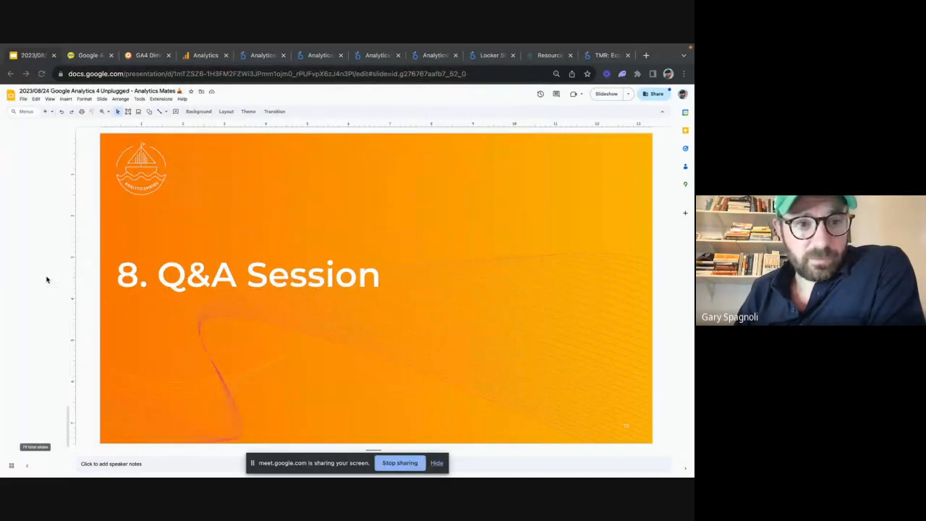
{"action": "scroll", "coordinate": [47, 280], "scroll_direction": "up", "scroll_amount": 20}
{"action": "left_click", "coordinate": [41, 147]}
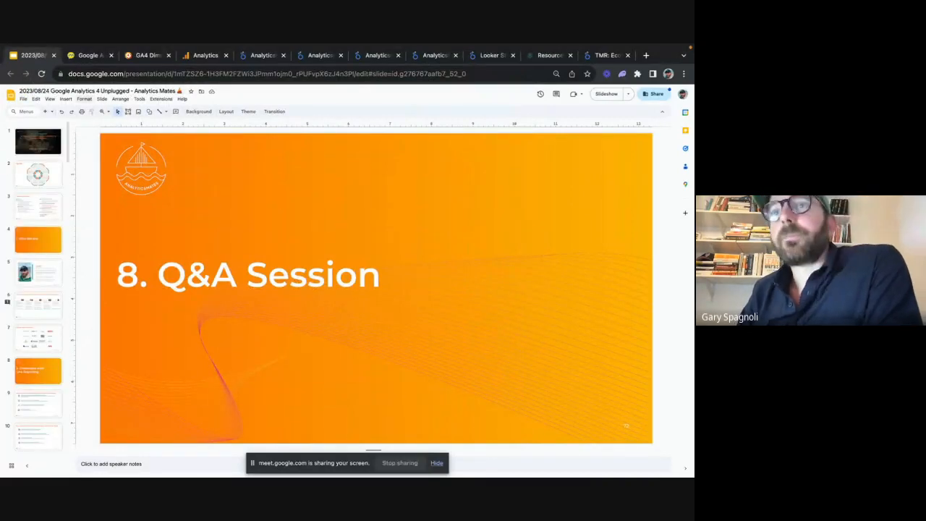